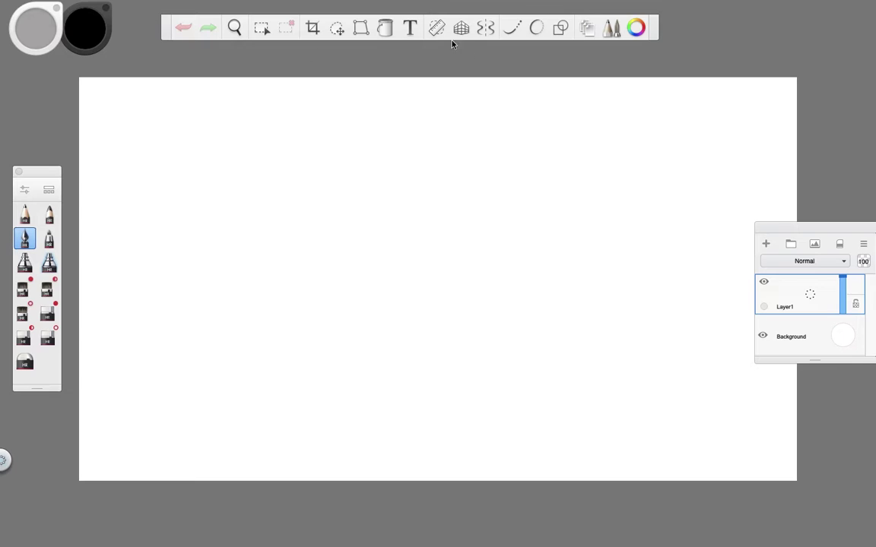
Step: Enable the one-point perspective guide and move its vanishing point up and to the right of the canvas centre
{"action": "left_click", "coordinate": [460, 28]}
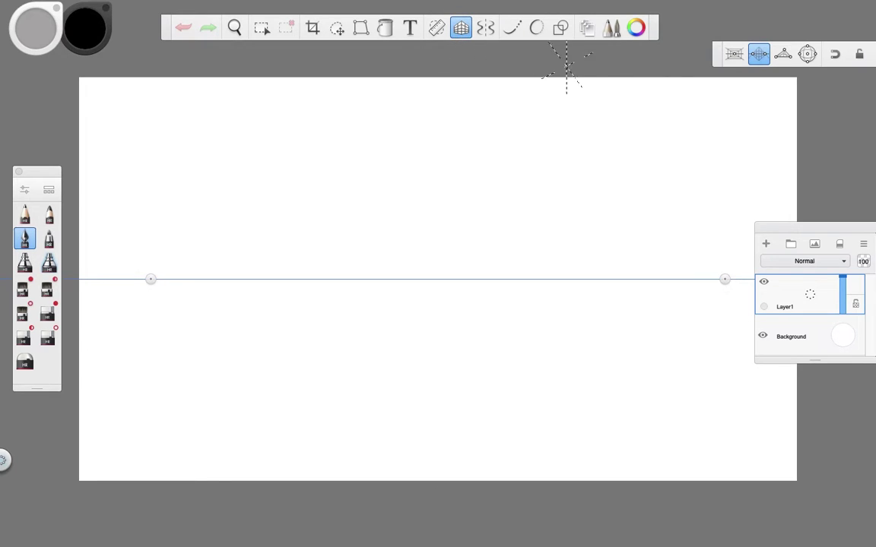
{"action": "left_click", "coordinate": [734, 55]}
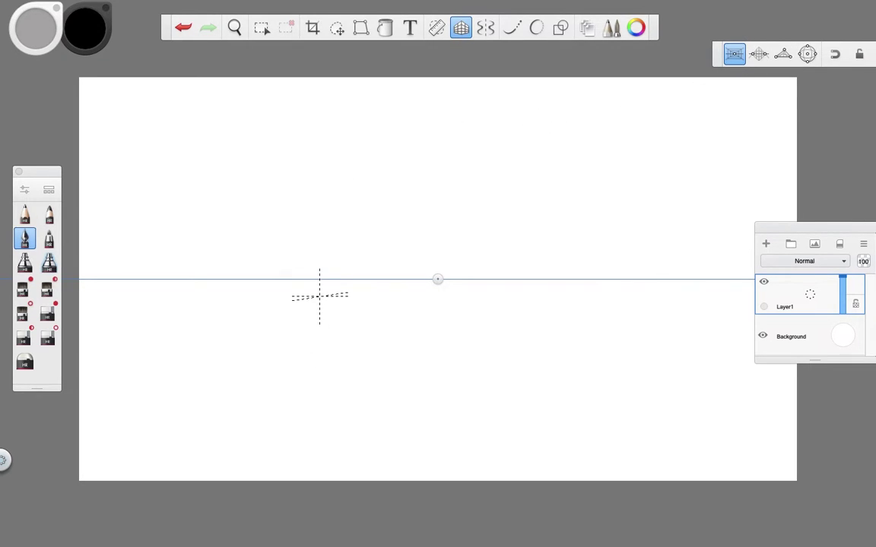
{"action": "left_click_drag", "start_coordinate": [437, 279], "coordinate": [505, 245]}
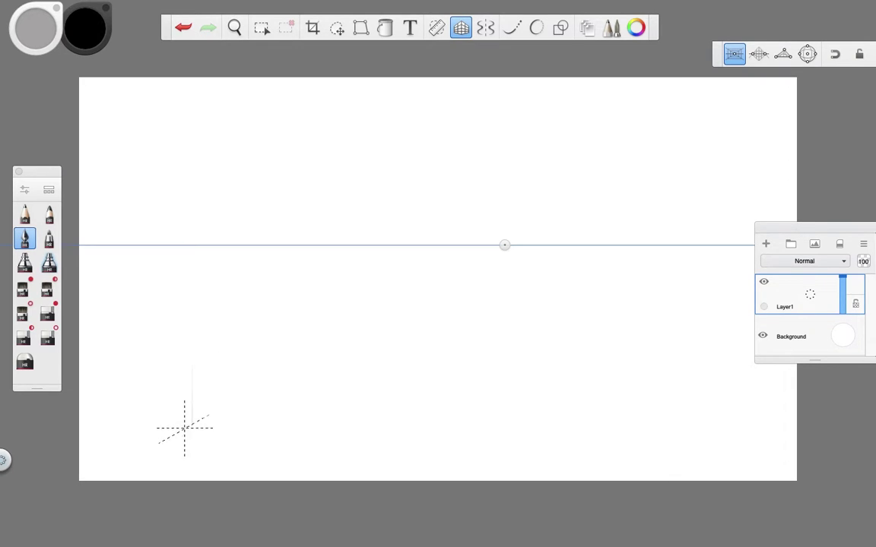
Step: Lightly sketch two overlapping rectangles in the canvas's lower-left area and a tall, narrow one crossing the horizon above them
{"action": "left_click_drag", "start_coordinate": [190, 422], "coordinate": [325, 422]}
{"action": "mouse_move", "coordinate": [195, 368]}
{"action": "left_mouse_down"}
{"action": "mouse_move", "coordinate": [328, 367]}
{"action": "mouse_move", "coordinate": [322, 432]}
{"action": "left_mouse_up"}
{"action": "left_click_drag", "start_coordinate": [197, 392], "coordinate": [197, 364]}
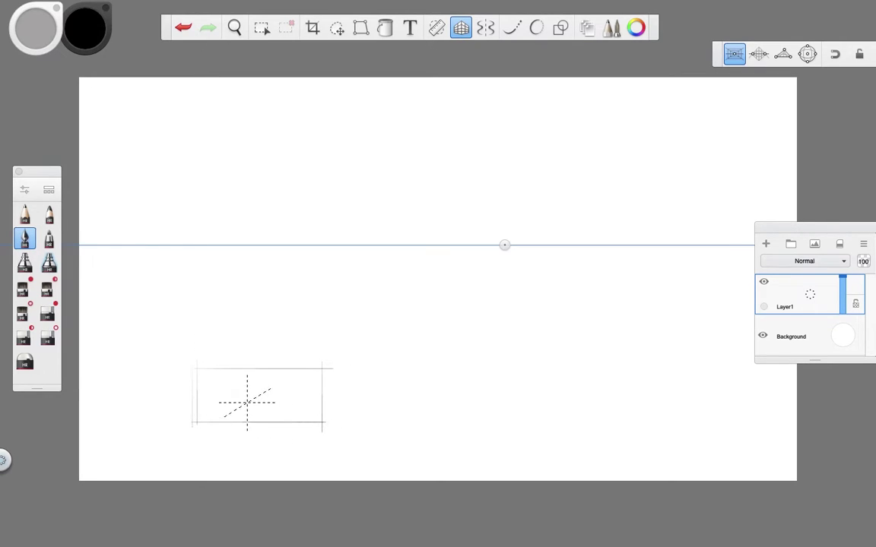
{"action": "mouse_move", "coordinate": [259, 313]}
{"action": "left_mouse_down"}
{"action": "mouse_move", "coordinate": [260, 382]}
{"action": "mouse_move", "coordinate": [395, 379]}
{"action": "mouse_move", "coordinate": [380, 312]}
{"action": "mouse_move", "coordinate": [378, 398]}
{"action": "left_mouse_up"}
{"action": "mouse_move", "coordinate": [200, 141]}
{"action": "left_mouse_down"}
{"action": "mouse_move", "coordinate": [200, 315]}
{"action": "mouse_move", "coordinate": [257, 298]}
{"action": "mouse_move", "coordinate": [248, 167]}
{"action": "left_mouse_up"}
{"action": "left_click_drag", "start_coordinate": [188, 162], "coordinate": [274, 162]}
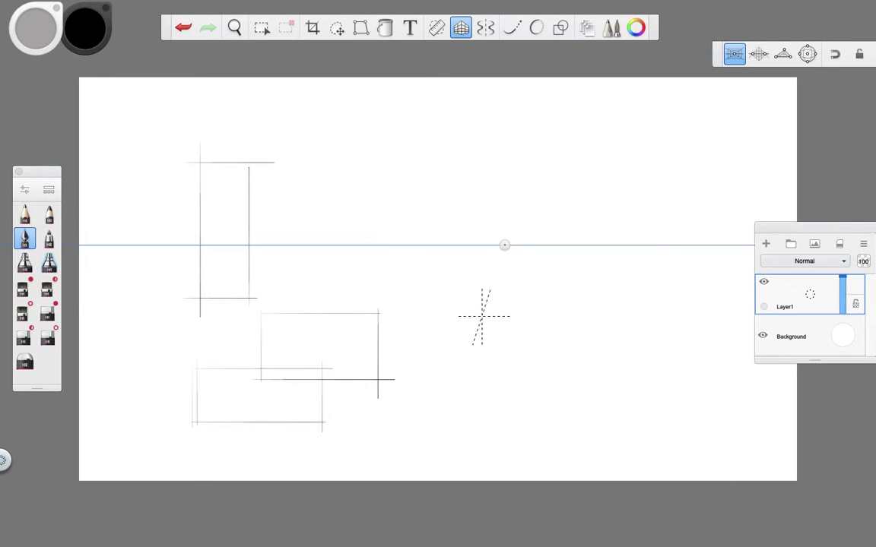
Step: Sketch a large wide rectangle below the vanishing point and a flat wide one in the upper-left part of the canvas
{"action": "left_click_drag", "start_coordinate": [446, 335], "coordinate": [686, 335]}
{"action": "mouse_move", "coordinate": [441, 411]}
{"action": "left_mouse_down"}
{"action": "mouse_move", "coordinate": [686, 381]}
{"action": "mouse_move", "coordinate": [689, 410]}
{"action": "left_mouse_up"}
{"action": "left_click_drag", "start_coordinate": [680, 332], "coordinate": [680, 456]}
{"action": "left_click_drag", "start_coordinate": [270, 159], "coordinate": [420, 159]}
{"action": "mouse_move", "coordinate": [270, 161]}
{"action": "left_mouse_down"}
{"action": "mouse_move", "coordinate": [264, 120]}
{"action": "mouse_move", "coordinate": [409, 126]}
{"action": "left_mouse_up"}
Step: Sketch a nearly square rectangle crossing the horizon on the canvas's right side and a flat one overlapping the large lower rectangle
{"action": "left_click_drag", "start_coordinate": [634, 148], "coordinate": [634, 293]}
{"action": "left_click_drag", "start_coordinate": [621, 281], "coordinate": [737, 282]}
{"action": "mouse_move", "coordinate": [624, 177]}
{"action": "left_mouse_down"}
{"action": "mouse_move", "coordinate": [769, 177]}
{"action": "mouse_move", "coordinate": [731, 283]}
{"action": "left_mouse_up"}
{"action": "mouse_move", "coordinate": [522, 312]}
{"action": "left_mouse_down"}
{"action": "mouse_move", "coordinate": [522, 361]}
{"action": "mouse_move", "coordinate": [652, 356]}
{"action": "mouse_move", "coordinate": [656, 315]}
{"action": "left_mouse_up"}
{"action": "left_click_drag", "start_coordinate": [651, 310], "coordinate": [651, 363]}
Step: Sketch a small rectangle straddling the horizon to the left of the vanishing point
{"action": "left_click_drag", "start_coordinate": [329, 223], "coordinate": [329, 270]}
{"action": "left_click_drag", "start_coordinate": [327, 265], "coordinate": [414, 264]}
{"action": "left_click_drag", "start_coordinate": [329, 224], "coordinate": [413, 224]}
{"action": "left_click_drag", "start_coordinate": [401, 220], "coordinate": [402, 273]}
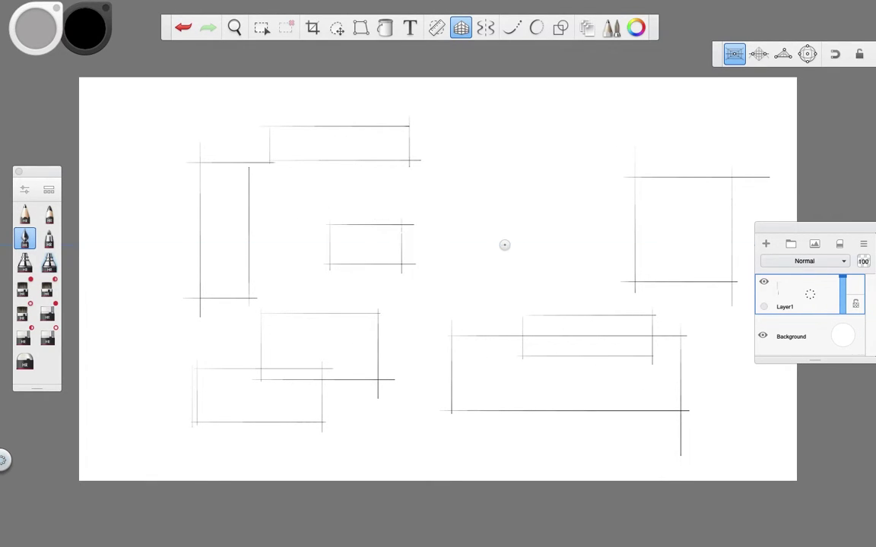
Step: Sketch a very tall, narrow rectangle near the canvas's left edge and a large rectangle directly above the vanishing point
{"action": "mouse_move", "coordinate": [110, 119]}
{"action": "left_mouse_down"}
{"action": "mouse_move", "coordinate": [109, 355]}
{"action": "mouse_move", "coordinate": [150, 353]}
{"action": "mouse_move", "coordinate": [141, 129]}
{"action": "left_mouse_up"}
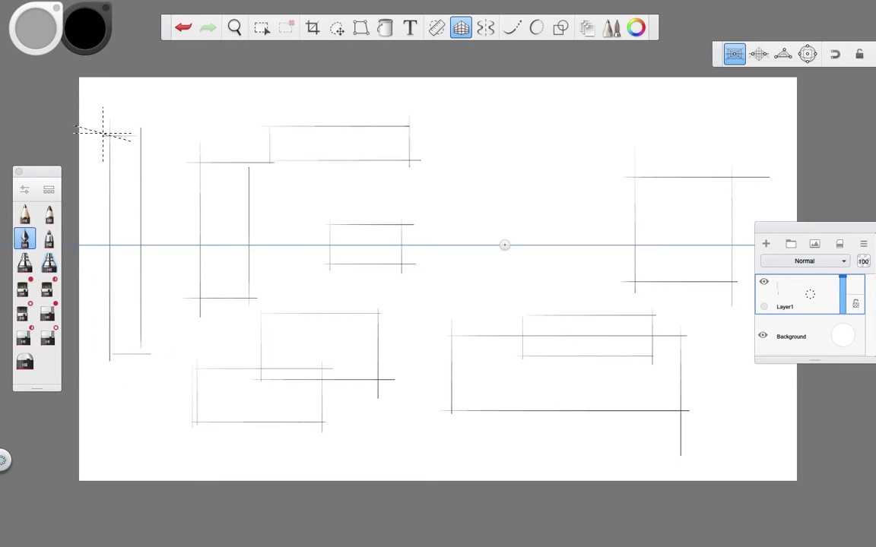
{"action": "left_click_drag", "start_coordinate": [441, 106], "coordinate": [441, 199]}
{"action": "left_click_drag", "start_coordinate": [434, 198], "coordinate": [554, 199]}
{"action": "mouse_move", "coordinate": [441, 105]}
{"action": "left_mouse_down"}
{"action": "mouse_move", "coordinate": [559, 105]}
{"action": "mouse_move", "coordinate": [561, 218]}
{"action": "left_mouse_up"}
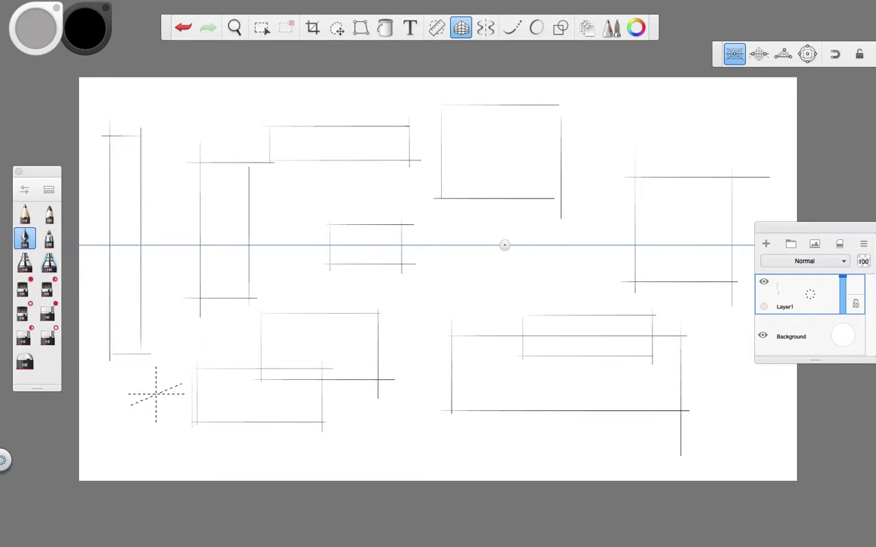
Step: Sketch two more rectangles along the canvas's lower edge, one near the left corner and one near the centre
{"action": "mouse_move", "coordinate": [141, 394]}
{"action": "left_mouse_down"}
{"action": "mouse_move", "coordinate": [251, 394]}
{"action": "mouse_move", "coordinate": [239, 453]}
{"action": "left_mouse_up"}
{"action": "left_click_drag", "start_coordinate": [141, 444], "coordinate": [239, 444]}
{"action": "left_click_drag", "start_coordinate": [141, 410], "coordinate": [140, 443]}
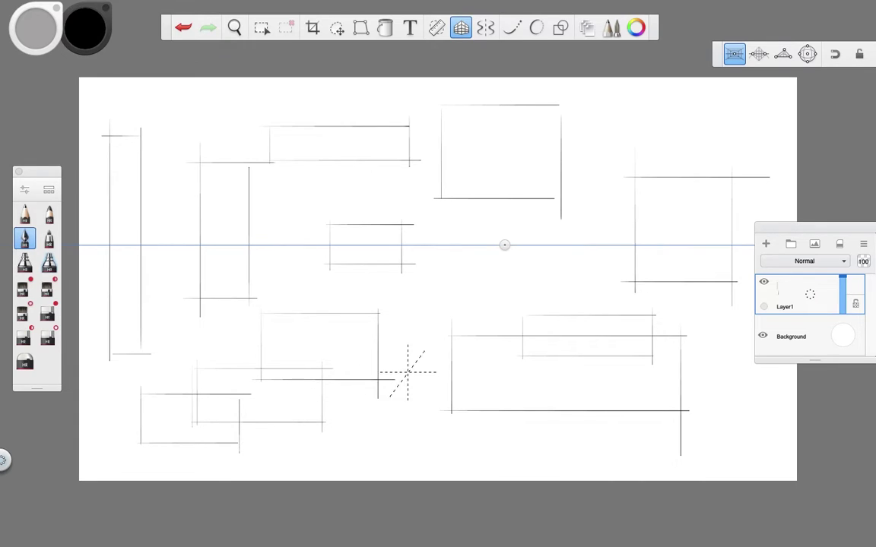
{"action": "mouse_move", "coordinate": [409, 375]}
{"action": "left_mouse_down"}
{"action": "mouse_move", "coordinate": [500, 375]}
{"action": "mouse_move", "coordinate": [501, 451]}
{"action": "left_mouse_up"}
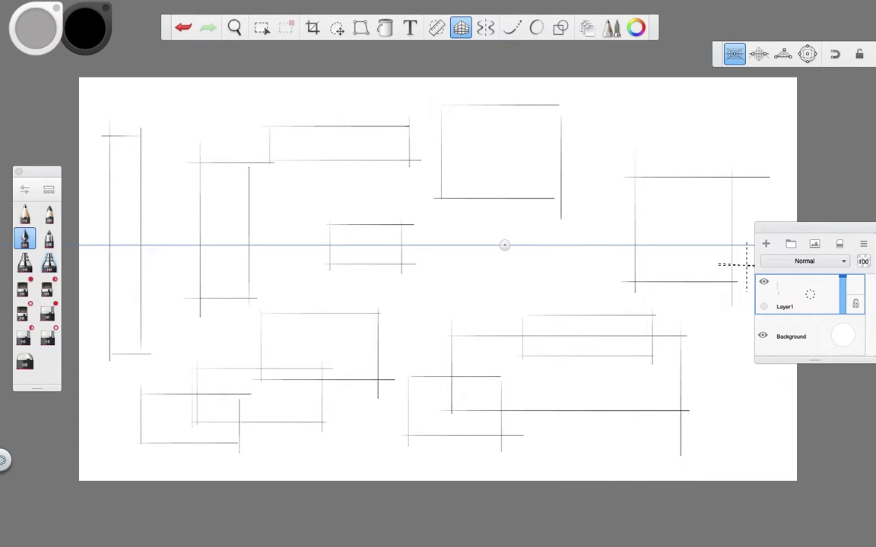
Step: Sketch a wide rectangle in the canvas's upper-right area and an upright one below the horizon near the right edge
{"action": "mouse_move", "coordinate": [580, 173]}
{"action": "left_mouse_down"}
{"action": "mouse_move", "coordinate": [719, 169]}
{"action": "mouse_move", "coordinate": [579, 119]}
{"action": "left_mouse_up"}
{"action": "left_click_drag", "start_coordinate": [579, 118], "coordinate": [736, 119]}
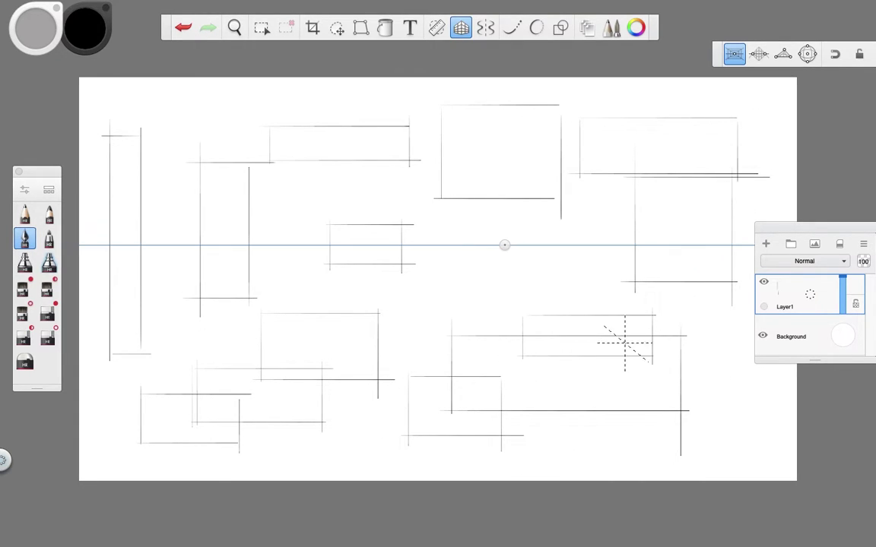
{"action": "left_click_drag", "start_coordinate": [669, 307], "coordinate": [743, 307]}
{"action": "mouse_move", "coordinate": [675, 303]}
{"action": "left_mouse_down"}
{"action": "mouse_move", "coordinate": [674, 395]}
{"action": "mouse_move", "coordinate": [737, 388]}
{"action": "left_mouse_up"}
{"action": "left_click_drag", "start_coordinate": [737, 307], "coordinate": [736, 384]}
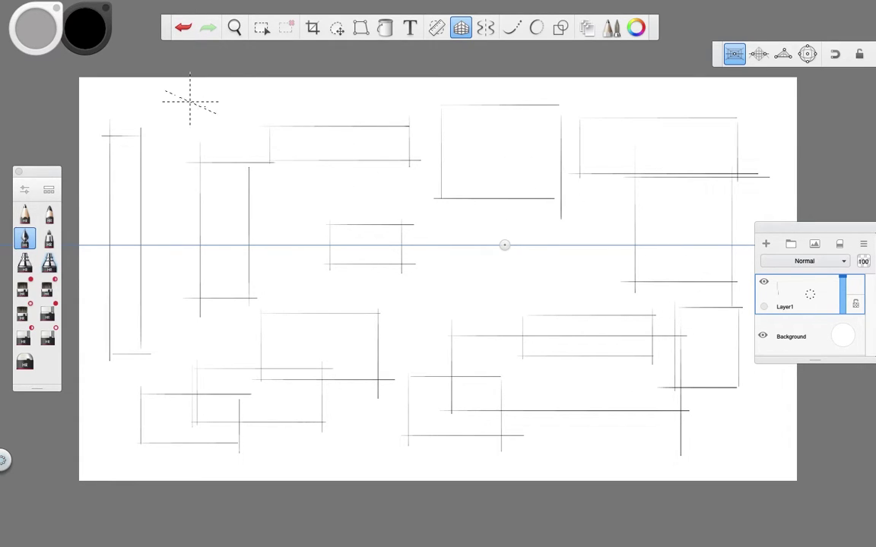
Step: Sketch a small rectangle near the canvas's upper-left corner and another just below and left of the vanishing point
{"action": "left_click_drag", "start_coordinate": [164, 108], "coordinate": [263, 108]}
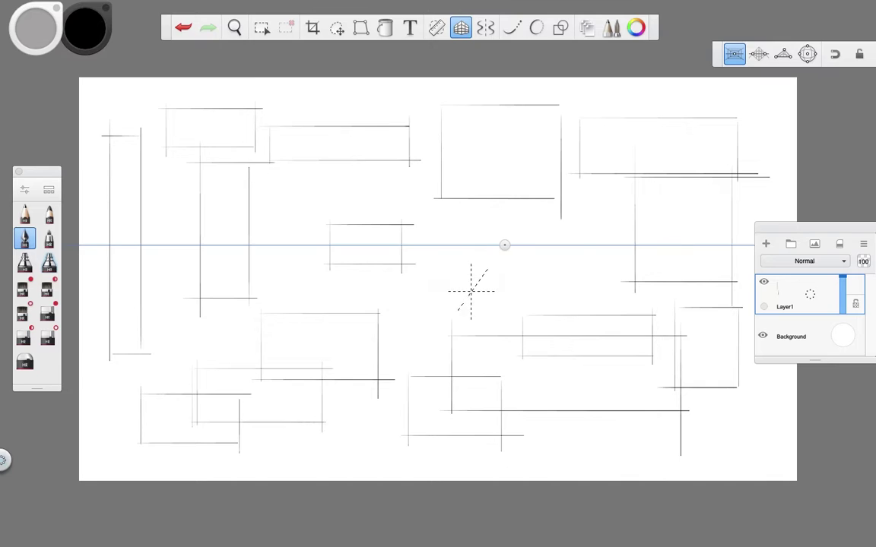
{"action": "left_click_drag", "start_coordinate": [418, 339], "coordinate": [512, 339]}
{"action": "mouse_move", "coordinate": [429, 289]}
{"action": "left_mouse_down"}
{"action": "mouse_move", "coordinate": [429, 346]}
{"action": "mouse_move", "coordinate": [502, 289]}
{"action": "left_mouse_up"}
{"action": "left_click_drag", "start_coordinate": [498, 288], "coordinate": [498, 347]}
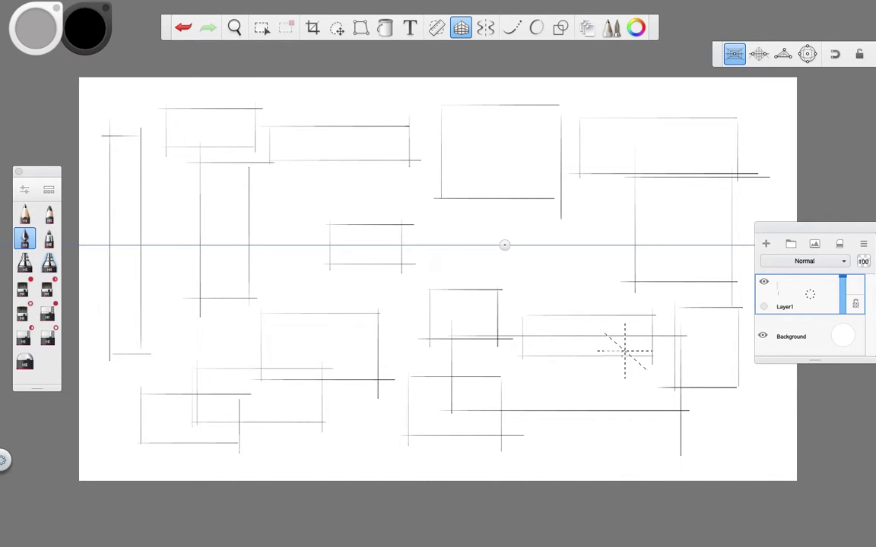
Step: Add a new layer and trace the small rectangle straddling the horizon with darker, clean edges
{"action": "left_click_drag", "start_coordinate": [802, 230], "coordinate": [797, 354]}
{"action": "left_click", "coordinate": [760, 368]}
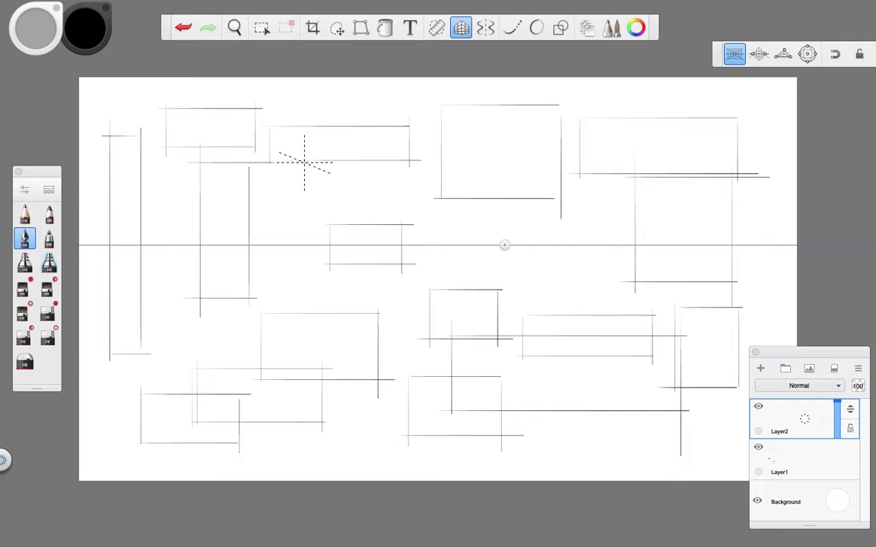
{"action": "key", "text": "space"}
{"action": "left_click_drag", "start_coordinate": [403, 250], "coordinate": [493, 266]}
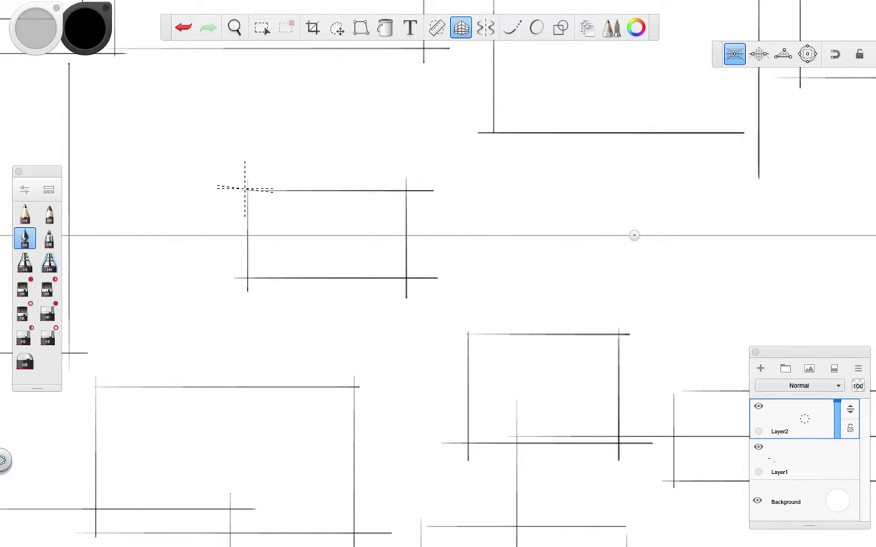
{"action": "left_click_drag", "start_coordinate": [247, 190], "coordinate": [247, 226]}
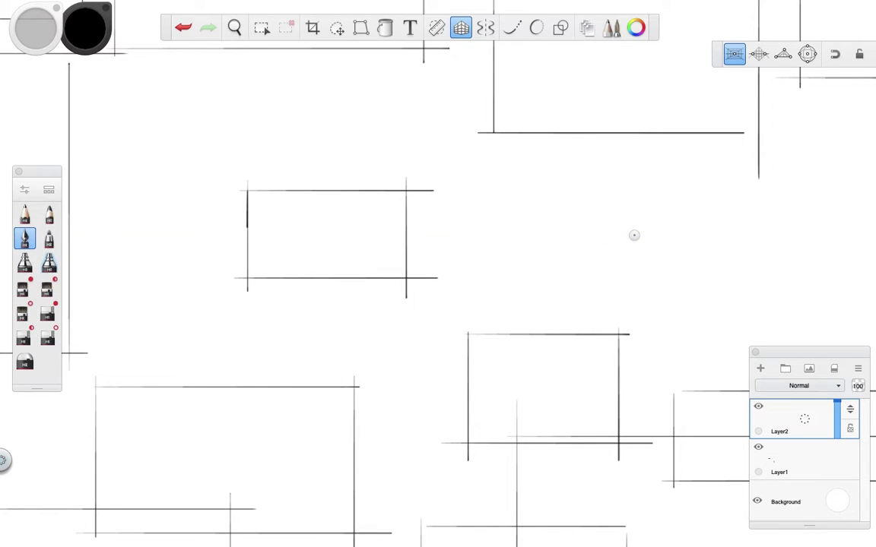
{"action": "left_click_drag", "start_coordinate": [247, 190], "coordinate": [271, 190]}
{"action": "key", "text": "ctrl+z"}
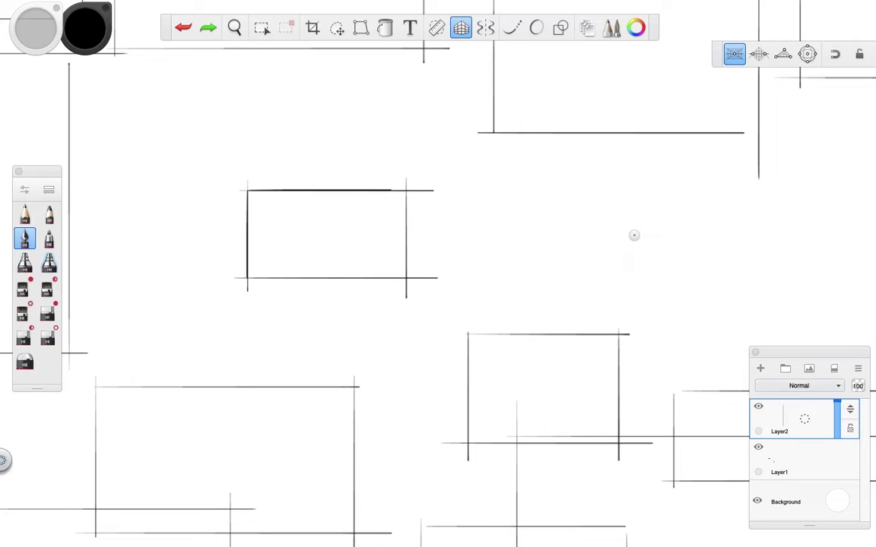
{"action": "mouse_move", "coordinate": [247, 190]}
{"action": "left_mouse_down"}
{"action": "mouse_move", "coordinate": [410, 190]}
{"action": "mouse_move", "coordinate": [406, 252]}
{"action": "left_mouse_up"}
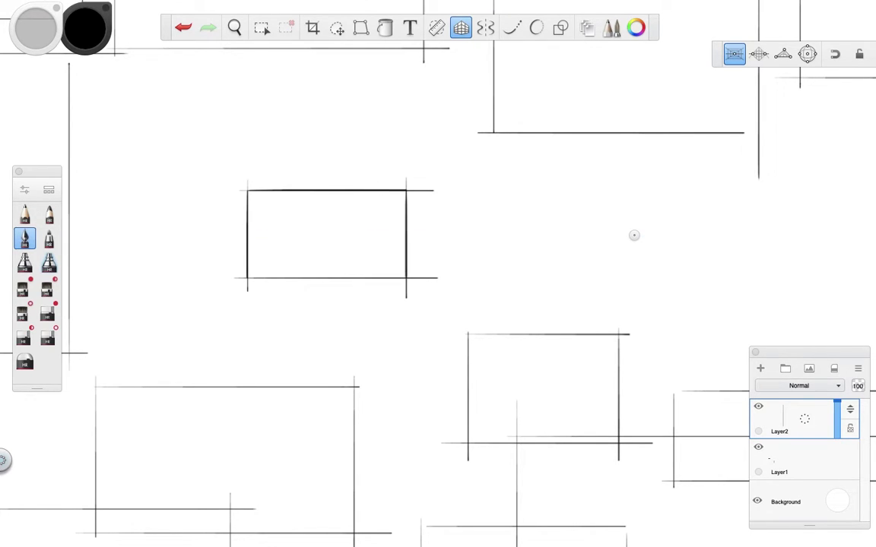
{"action": "left_click_drag", "start_coordinate": [247, 278], "coordinate": [296, 279]}
{"action": "left_click_drag", "start_coordinate": [405, 278], "coordinate": [404, 278]}
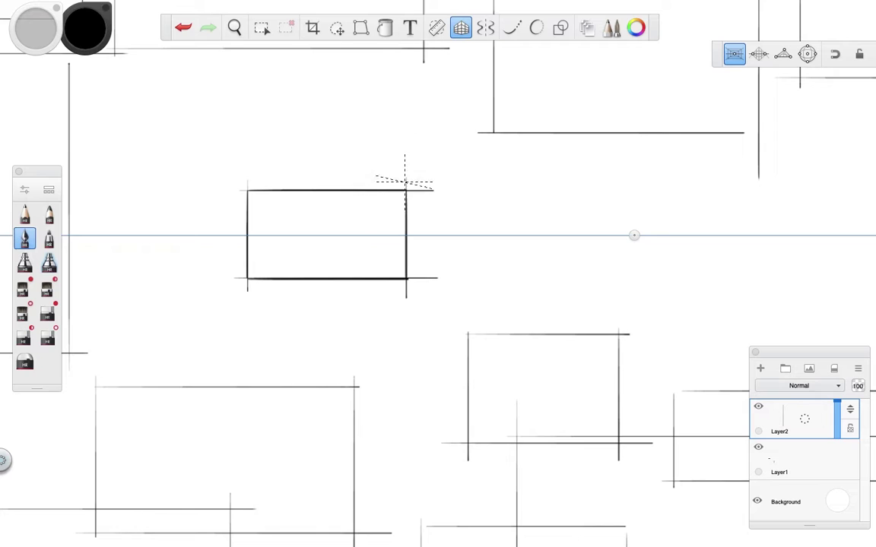
Step: Trace the flat wide rectangle above the horizon and the small one near the canvas's upper-left corner with darker lines
{"action": "scroll", "coordinate": [398, 190], "scroll_direction": "up", "scroll_amount": 10}
{"action": "scroll", "coordinate": [398, 281], "scroll_direction": "left", "scroll_amount": 10}
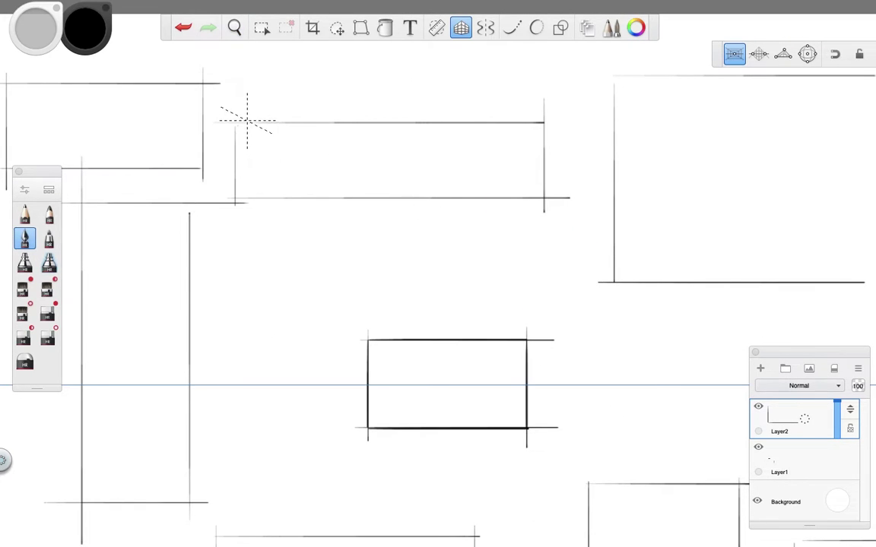
{"action": "mouse_move", "coordinate": [233, 122]}
{"action": "left_mouse_down"}
{"action": "mouse_move", "coordinate": [247, 198]}
{"action": "mouse_move", "coordinate": [233, 200]}
{"action": "mouse_move", "coordinate": [544, 199]}
{"action": "left_mouse_up"}
{"action": "left_click_drag", "start_coordinate": [234, 121], "coordinate": [544, 122]}
{"action": "scroll", "coordinate": [483, 229], "scroll_direction": "left", "scroll_amount": 15}
{"action": "scroll", "coordinate": [482, 229], "scroll_direction": "up", "scroll_amount": 3}
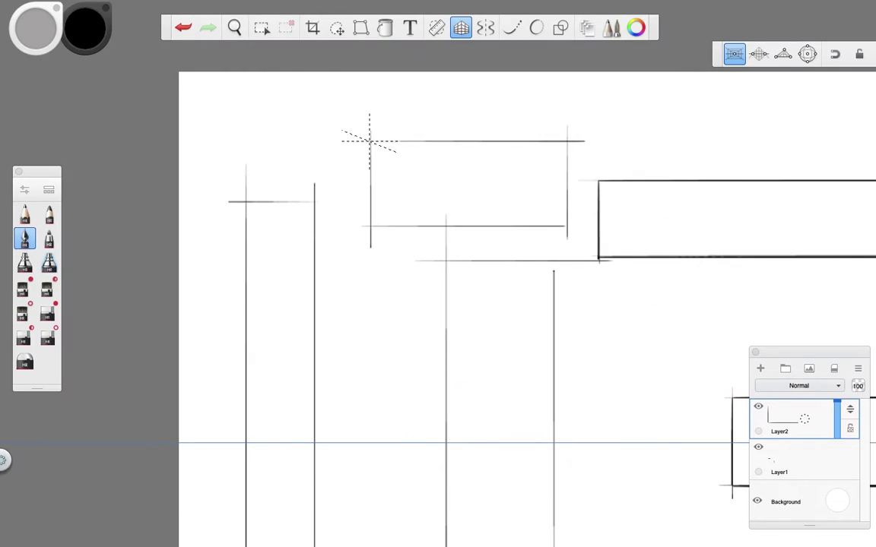
{"action": "left_click_drag", "start_coordinate": [370, 225], "coordinate": [566, 226]}
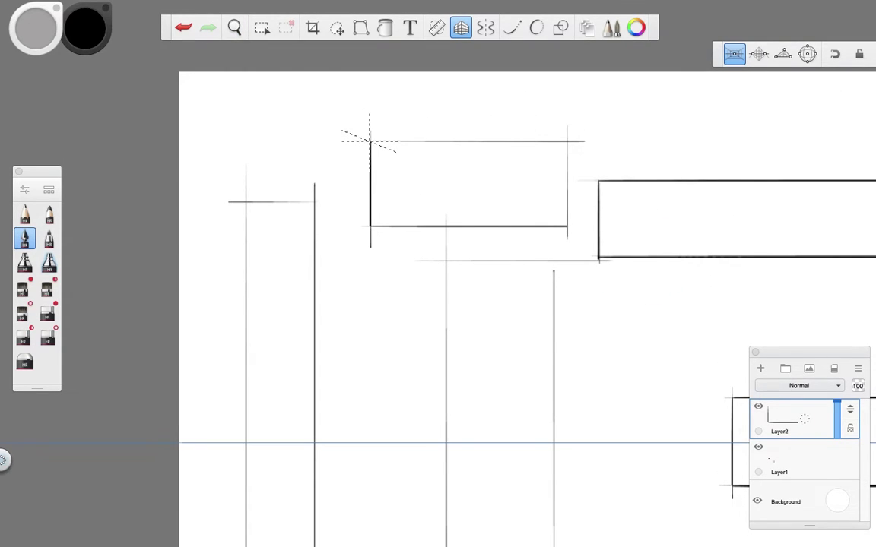
{"action": "mouse_move", "coordinate": [369, 140]}
{"action": "left_mouse_down"}
{"action": "mouse_move", "coordinate": [566, 141]}
{"action": "mouse_move", "coordinate": [565, 226]}
{"action": "left_mouse_up"}
Step: Trace the edges of the tall rectangle crossing the horizon on the canvas's left side with darker lines
{"action": "scroll", "coordinate": [486, 304], "scroll_direction": "down", "scroll_amount": 6}
{"action": "scroll", "coordinate": [486, 304], "scroll_direction": "right", "scroll_amount": 4}
{"action": "mouse_move", "coordinate": [346, 119]}
{"action": "left_mouse_down"}
{"action": "mouse_move", "coordinate": [453, 120]}
{"action": "mouse_move", "coordinate": [345, 371]}
{"action": "left_mouse_up"}
{"action": "left_click_drag", "start_coordinate": [346, 418], "coordinate": [454, 418]}
{"action": "left_click_drag", "start_coordinate": [454, 121], "coordinate": [453, 418]}
Step: Trace the rectangle below the horizon, just right of the tall one, with darker lines
{"action": "left_click_drag", "start_coordinate": [311, 211], "coordinate": [531, 263]}
{"action": "scroll", "coordinate": [406, 151], "scroll_direction": "down", "scroll_amount": 2}
{"action": "mouse_move", "coordinate": [380, 119]}
{"action": "left_mouse_down"}
{"action": "mouse_move", "coordinate": [382, 490]}
{"action": "mouse_move", "coordinate": [434, 485]}
{"action": "mouse_move", "coordinate": [434, 122]}
{"action": "left_mouse_up"}
{"action": "mouse_move", "coordinate": [670, 273]}
{"action": "left_mouse_down"}
{"action": "mouse_move", "coordinate": [264, 150]}
{"action": "mouse_move", "coordinate": [253, 257]}
{"action": "mouse_move", "coordinate": [450, 255]}
{"action": "mouse_move", "coordinate": [449, 146]}
{"action": "left_mouse_up"}
{"action": "left_click_drag", "start_coordinate": [450, 146], "coordinate": [254, 147]}
Step: Trace the small rectangle just below the vanishing point and the flat wide one to its right with darker lines
{"action": "scroll", "coordinate": [342, 156], "scroll_direction": "down", "scroll_amount": 3}
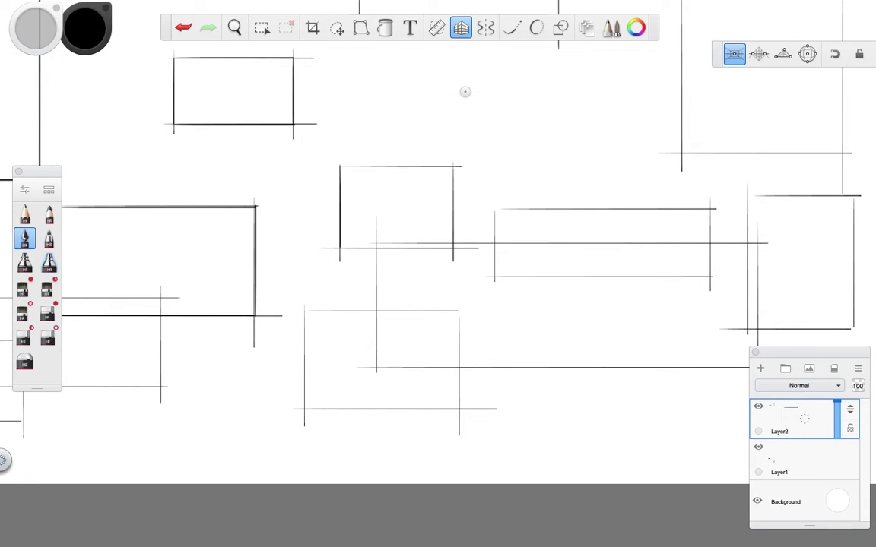
{"action": "left_click_drag", "start_coordinate": [357, 166], "coordinate": [459, 166]}
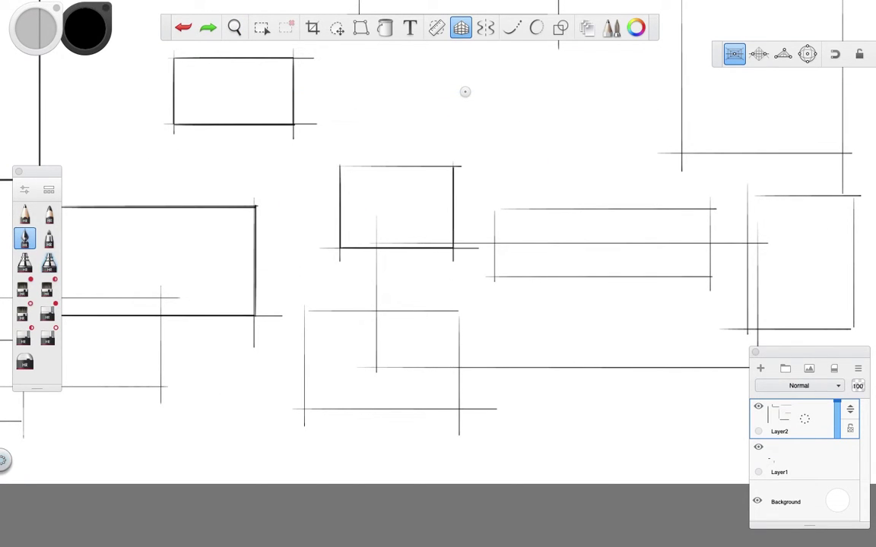
{"action": "mouse_move", "coordinate": [494, 210]}
{"action": "left_mouse_down"}
{"action": "mouse_move", "coordinate": [494, 276]}
{"action": "mouse_move", "coordinate": [711, 277]}
{"action": "left_mouse_up"}
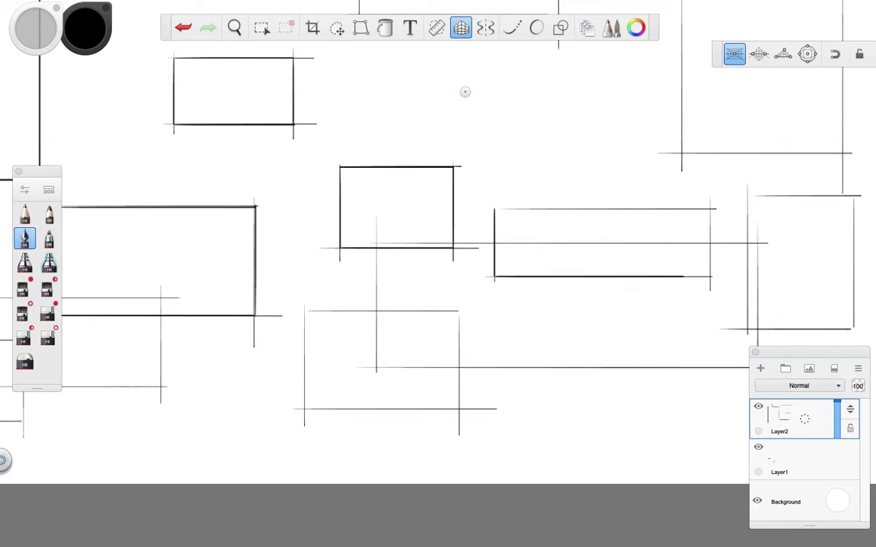
{"action": "left_click_drag", "start_coordinate": [494, 208], "coordinate": [711, 209]}
Step: Trace the large rectangle above the vanishing point and the wide one in the canvas's upper-right area with darker lines
{"action": "scroll", "coordinate": [368, 284], "scroll_direction": "up", "scroll_amount": 3}
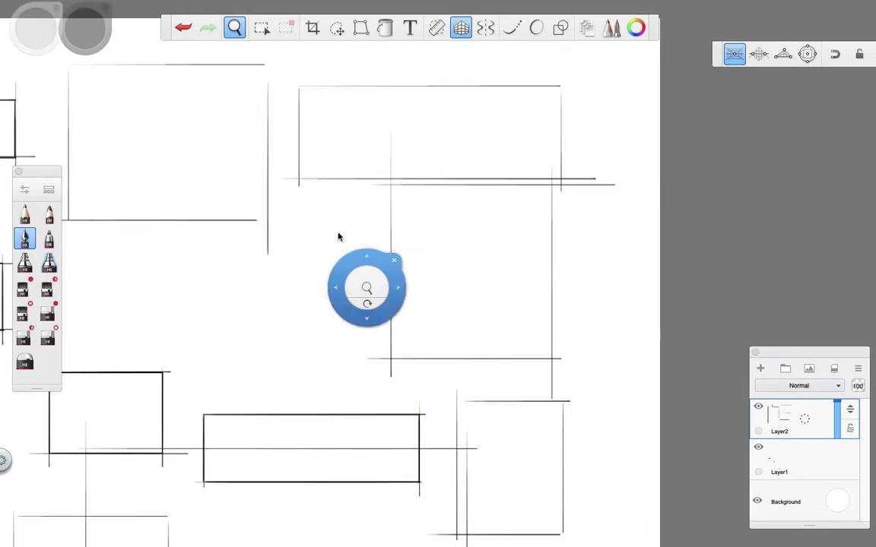
{"action": "mouse_move", "coordinate": [228, 131]}
{"action": "left_mouse_down"}
{"action": "mouse_move", "coordinate": [228, 285]}
{"action": "mouse_move", "coordinate": [428, 129]}
{"action": "mouse_move", "coordinate": [428, 285]}
{"action": "left_mouse_up"}
{"action": "left_click_drag", "start_coordinate": [228, 285], "coordinate": [428, 285]}
{"action": "left_click_drag", "start_coordinate": [459, 151], "coordinate": [720, 151]}
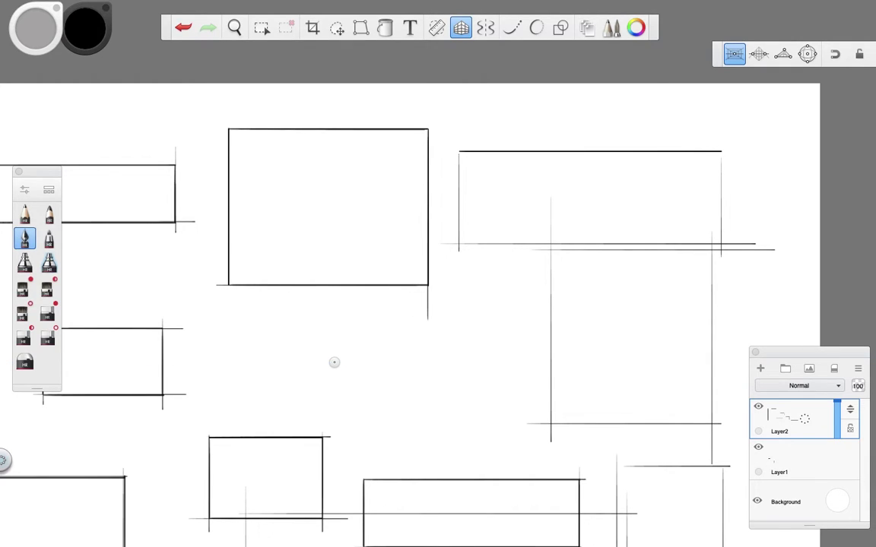
{"action": "mouse_move", "coordinate": [458, 151]}
{"action": "left_mouse_down"}
{"action": "mouse_move", "coordinate": [459, 244]}
{"action": "mouse_move", "coordinate": [721, 244]}
{"action": "left_mouse_up"}
{"action": "left_click_drag", "start_coordinate": [720, 244], "coordinate": [720, 151]}
Step: Trace the nearly square rectangle crossing the horizon and the upright one below it near the canvas's right edge
{"action": "mouse_move", "coordinate": [550, 248]}
{"action": "left_mouse_down"}
{"action": "mouse_move", "coordinate": [485, 118]}
{"action": "mouse_move", "coordinate": [484, 292]}
{"action": "left_mouse_up"}
{"action": "mouse_move", "coordinate": [485, 119]}
{"action": "left_mouse_down"}
{"action": "mouse_move", "coordinate": [645, 119]}
{"action": "mouse_move", "coordinate": [645, 293]}
{"action": "left_mouse_up"}
{"action": "left_click_drag", "start_coordinate": [460, 293], "coordinate": [650, 292]}
{"action": "left_click_drag", "start_coordinate": [556, 330], "coordinate": [475, 171]}
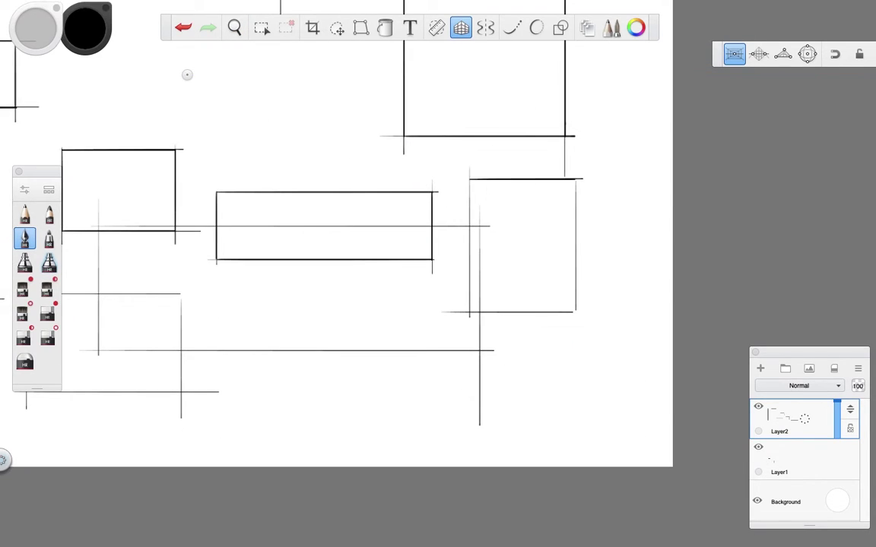
Step: Trace all four edges of the large wide rectangle below the vanishing point with darker lines
{"action": "mouse_move", "coordinate": [99, 226]}
{"action": "left_mouse_down"}
{"action": "mouse_move", "coordinate": [286, 206]}
{"action": "mouse_move", "coordinate": [284, 332]}
{"action": "left_mouse_up"}
{"action": "left_click_drag", "start_coordinate": [283, 206], "coordinate": [669, 207]}
{"action": "left_click_drag", "start_coordinate": [666, 206], "coordinate": [666, 332]}
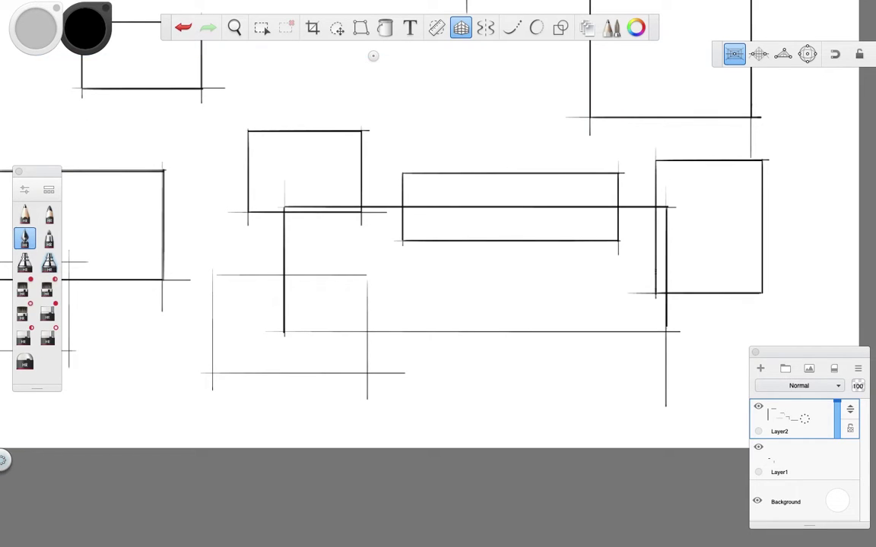
{"action": "left_click_drag", "start_coordinate": [284, 332], "coordinate": [669, 332]}
Step: Trace the rectangle near the centre of the canvas's lower edge with darker lines
{"action": "mouse_move", "coordinate": [216, 275]}
{"action": "left_mouse_down"}
{"action": "mouse_move", "coordinate": [377, 249]}
{"action": "mouse_move", "coordinate": [373, 357]}
{"action": "left_mouse_up"}
{"action": "left_click_drag", "start_coordinate": [374, 247], "coordinate": [527, 248]}
{"action": "left_click_drag", "start_coordinate": [373, 346], "coordinate": [527, 346]}
{"action": "left_click_drag", "start_coordinate": [527, 247], "coordinate": [528, 346]}
Step: Trace the two overlapping rectangles near the canvas's lower-left corner with darker lines
{"action": "mouse_move", "coordinate": [528, 346]}
{"action": "left_mouse_down"}
{"action": "mouse_move", "coordinate": [302, 308]}
{"action": "mouse_move", "coordinate": [348, 289]}
{"action": "left_mouse_up"}
{"action": "left_click_drag", "start_coordinate": [275, 269], "coordinate": [275, 350]}
{"action": "mouse_move", "coordinate": [276, 270]}
{"action": "left_mouse_down"}
{"action": "mouse_move", "coordinate": [434, 270]}
{"action": "mouse_move", "coordinate": [434, 350]}
{"action": "left_mouse_up"}
{"action": "left_click_drag", "start_coordinate": [275, 350], "coordinate": [434, 350]}
{"action": "mouse_move", "coordinate": [365, 230]}
{"action": "left_mouse_down"}
{"action": "mouse_move", "coordinate": [365, 319]}
{"action": "mouse_move", "coordinate": [563, 230]}
{"action": "mouse_move", "coordinate": [564, 315]}
{"action": "left_mouse_up"}
{"action": "left_click_drag", "start_coordinate": [365, 315], "coordinate": [564, 316]}
Step: On Layer1, draw receding and back edges toward the vanishing point for the small rectangle below it and the large one above it
{"action": "mouse_move", "coordinate": [479, 195]}
{"action": "left_mouse_down"}
{"action": "mouse_move", "coordinate": [511, 162]}
{"action": "mouse_move", "coordinate": [330, 319]}
{"action": "mouse_move", "coordinate": [541, 111]}
{"action": "left_mouse_up"}
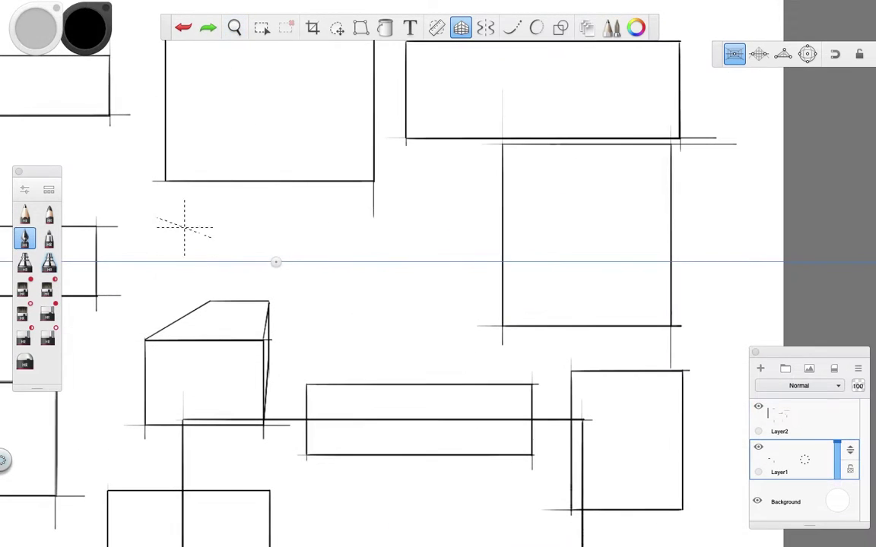
{"action": "key", "text": "space"}
{"action": "mouse_move", "coordinate": [195, 190]}
{"action": "left_mouse_down"}
{"action": "mouse_move", "coordinate": [289, 231]}
{"action": "mouse_move", "coordinate": [341, 310]}
{"action": "left_mouse_up"}
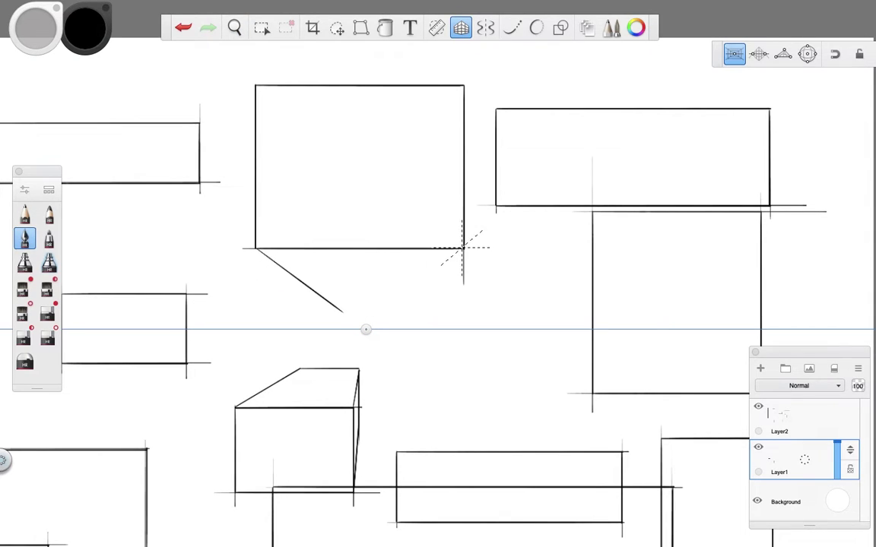
{"action": "left_click_drag", "start_coordinate": [464, 248], "coordinate": [401, 300]}
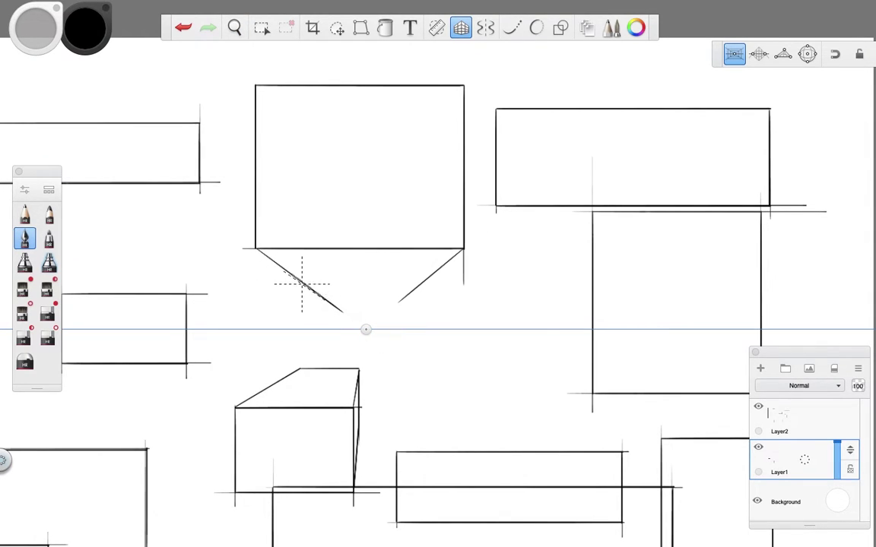
{"action": "left_click_drag", "start_coordinate": [307, 289], "coordinate": [462, 288]}
Step: On Layer1, draw receding and back edges toward the vanishing point for the wide rectangle left of the large top rectangle
{"action": "scroll", "coordinate": [434, 201], "scroll_direction": "left", "scroll_amount": 10}
{"action": "scroll", "coordinate": [434, 200], "scroll_direction": "up", "scroll_amount": 4}
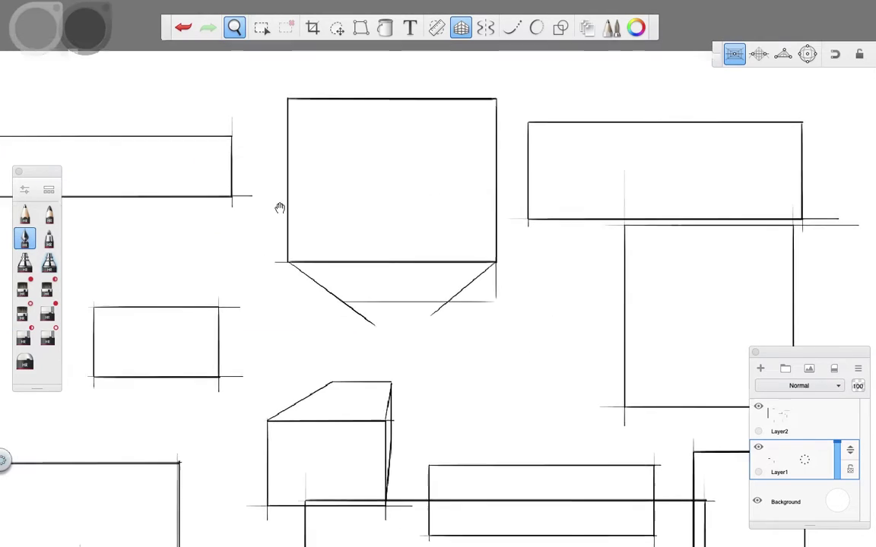
{"action": "left_click_drag", "start_coordinate": [350, 174], "coordinate": [411, 252]}
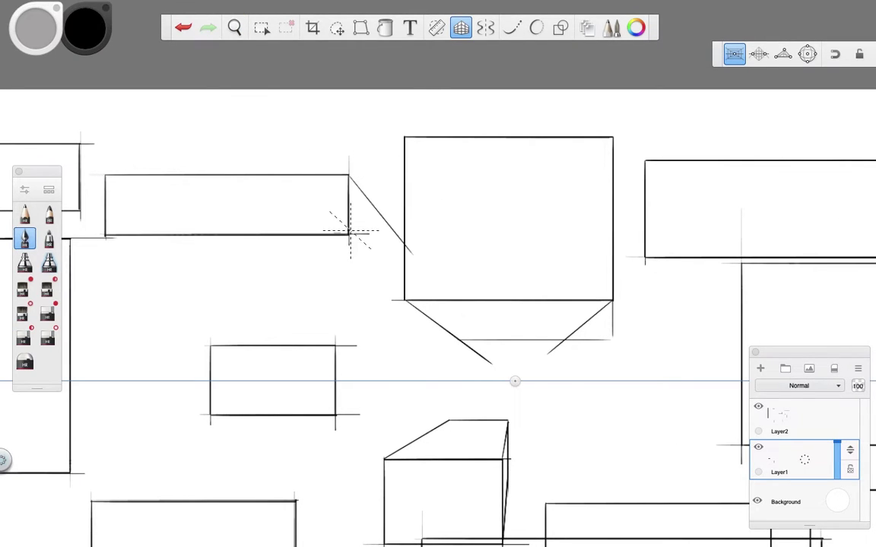
{"action": "left_click_drag", "start_coordinate": [349, 235], "coordinate": [415, 293]}
{"action": "mouse_move", "coordinate": [107, 237]}
{"action": "left_mouse_down"}
{"action": "mouse_move", "coordinate": [282, 297]}
{"action": "mouse_move", "coordinate": [423, 291]}
{"action": "left_mouse_up"}
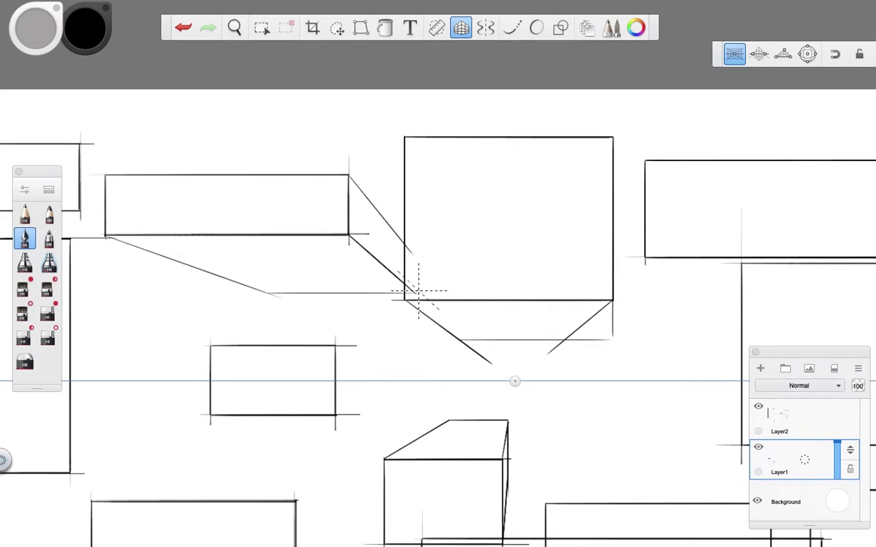
Step: Draw receding and back edges for the small rectangle on the horizon and the two large rectangles on the canvas's upper right
{"action": "key", "text": "space"}
{"action": "left_click_drag", "start_coordinate": [292, 307], "coordinate": [346, 209]}
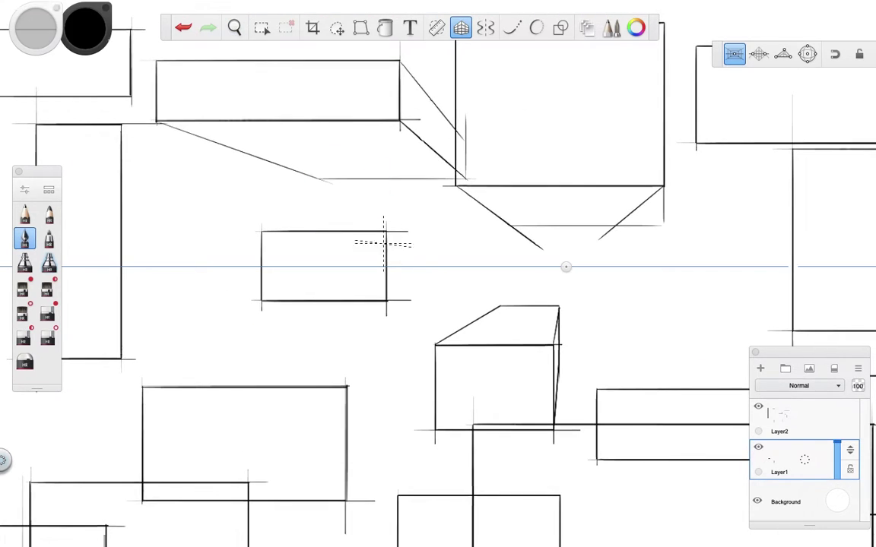
{"action": "scroll", "coordinate": [462, 283], "scroll_direction": "right", "scroll_amount": 7}
{"action": "scroll", "coordinate": [463, 283], "scroll_direction": "up", "scroll_amount": 2}
{"action": "left_click_drag", "start_coordinate": [433, 198], "coordinate": [363, 258]}
{"action": "left_click_drag", "start_coordinate": [430, 88], "coordinate": [376, 198]}
{"action": "mouse_move", "coordinate": [376, 196]}
{"action": "left_mouse_down"}
{"action": "mouse_move", "coordinate": [404, 256]}
{"action": "mouse_move", "coordinate": [603, 249]}
{"action": "left_mouse_up"}
{"action": "left_click_drag", "start_coordinate": [530, 200], "coordinate": [397, 275]}
{"action": "left_click_drag", "start_coordinate": [530, 384], "coordinate": [372, 339]}
{"action": "mouse_move", "coordinate": [394, 274]}
{"action": "left_mouse_down"}
{"action": "mouse_move", "coordinate": [393, 343]}
{"action": "mouse_move", "coordinate": [384, 222]}
{"action": "left_mouse_up"}
Step: Draw receding and back edges toward the vanishing point for the lower-right rectangles and the rectangle near the canvas's bottom centre
{"action": "key", "text": "space"}
{"action": "mouse_move", "coordinate": [362, 307]}
{"action": "left_mouse_down"}
{"action": "mouse_move", "coordinate": [345, 242]}
{"action": "mouse_move", "coordinate": [486, 242]}
{"action": "left_mouse_up"}
{"action": "mouse_move", "coordinate": [587, 308]}
{"action": "left_mouse_down"}
{"action": "mouse_move", "coordinate": [411, 207]}
{"action": "mouse_move", "coordinate": [535, 215]}
{"action": "left_mouse_up"}
{"action": "scroll", "coordinate": [334, 244], "scroll_direction": "right", "scroll_amount": 5}
{"action": "scroll", "coordinate": [334, 244], "scroll_direction": "down", "scroll_amount": 2}
{"action": "key", "text": "space"}
{"action": "mouse_move", "coordinate": [225, 211]}
{"action": "left_mouse_down"}
{"action": "mouse_move", "coordinate": [526, 153]}
{"action": "mouse_move", "coordinate": [605, 184]}
{"action": "left_mouse_up"}
{"action": "mouse_move", "coordinate": [358, 315]}
{"action": "left_mouse_down"}
{"action": "mouse_move", "coordinate": [378, 291]}
{"action": "mouse_move", "coordinate": [524, 290]}
{"action": "left_mouse_up"}
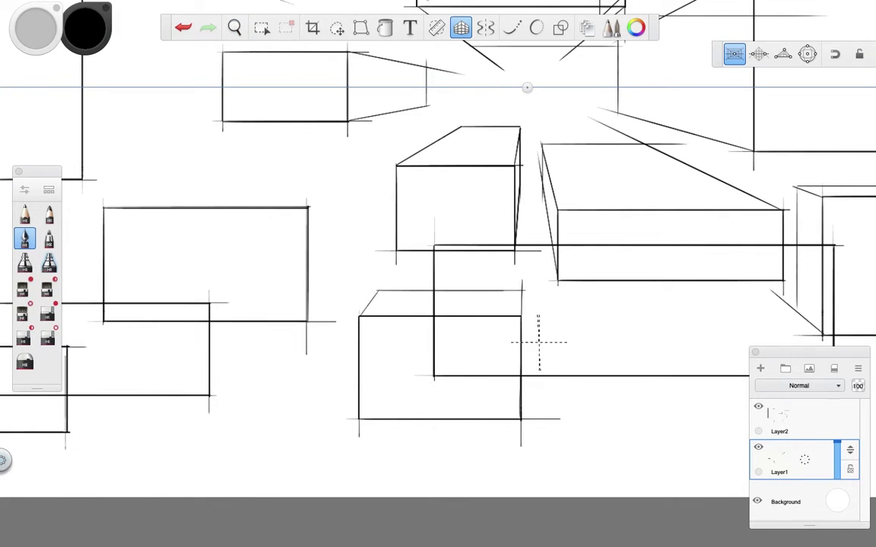
{"action": "left_click_drag", "start_coordinate": [466, 187], "coordinate": [435, 244]}
Step: Draw receding and back edges toward the vanishing point for the three overlapping rectangles in the canvas's lower-left area
{"action": "scroll", "coordinate": [560, 280], "scroll_direction": "left", "scroll_amount": 5}
{"action": "scroll", "coordinate": [560, 279], "scroll_direction": "up", "scroll_amount": 2}
{"action": "left_click_drag", "start_coordinate": [276, 256], "coordinate": [462, 205]}
{"action": "mouse_move", "coordinate": [481, 258]}
{"action": "left_mouse_down"}
{"action": "mouse_move", "coordinate": [555, 218]}
{"action": "mouse_move", "coordinate": [555, 347]}
{"action": "left_mouse_up"}
{"action": "scroll", "coordinate": [527, 348], "scroll_direction": "left", "scroll_amount": 3}
{"action": "scroll", "coordinate": [527, 348], "scroll_direction": "down", "scroll_amount": 3}
{"action": "left_click_drag", "start_coordinate": [270, 257], "coordinate": [357, 222]}
{"action": "left_click_drag", "start_coordinate": [540, 225], "coordinate": [539, 304]}
{"action": "left_click_drag", "start_coordinate": [547, 296], "coordinate": [490, 349]}
{"action": "left_click_drag", "start_coordinate": [175, 290], "coordinate": [377, 286]}
{"action": "left_click_drag", "start_coordinate": [367, 290], "coordinate": [367, 343]}
{"action": "left_click_drag", "start_coordinate": [350, 378], "coordinate": [380, 355]}
Step: Draw receding and back edges for the inner tall rectangle on the canvas's left side and the rectangle above it
{"action": "scroll", "coordinate": [389, 328], "scroll_direction": "up", "scroll_amount": 5}
{"action": "left_click_drag", "start_coordinate": [312, 121], "coordinate": [517, 187]}
{"action": "left_click_drag", "start_coordinate": [312, 339], "coordinate": [484, 302]}
{"action": "left_click_drag", "start_coordinate": [498, 179], "coordinate": [496, 259]}
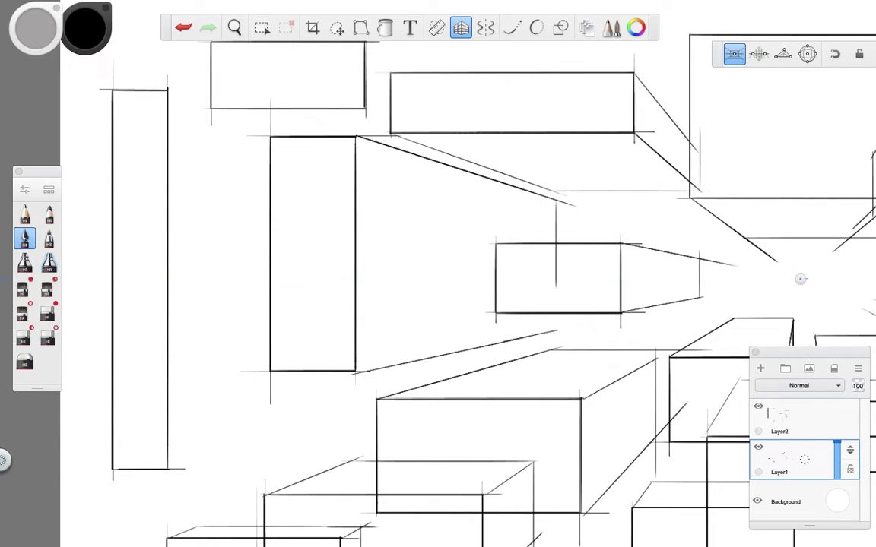
{"action": "scroll", "coordinate": [456, 251], "scroll_direction": "up", "scroll_amount": 3}
{"action": "left_click_drag", "start_coordinate": [339, 153], "coordinate": [458, 215]}
{"action": "left_click_drag", "start_coordinate": [141, 201], "coordinate": [356, 263]}
{"action": "left_click_drag", "start_coordinate": [407, 187], "coordinate": [407, 248]}
Step: Extend the leftmost tall rectangle into a box with receding edges and a vertical back edge
{"action": "key", "text": "space"}
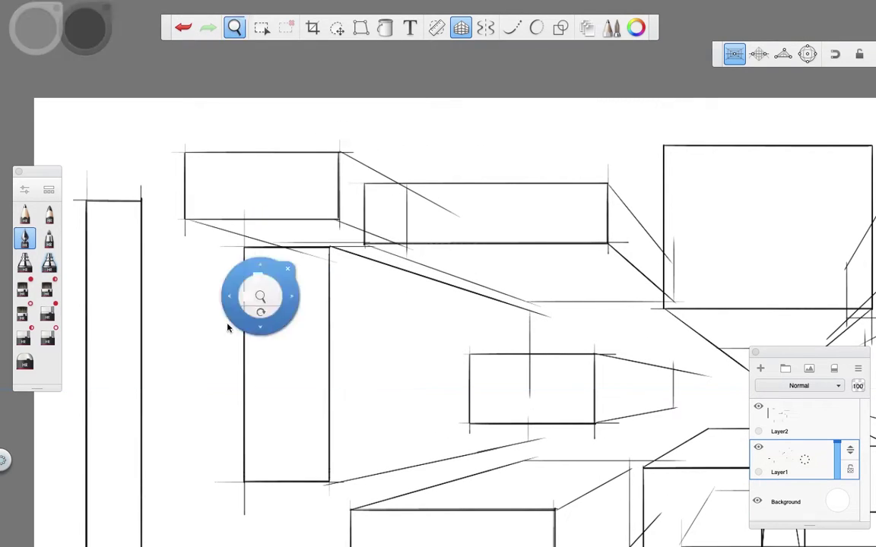
{"action": "left_click_drag", "start_coordinate": [280, 289], "coordinate": [312, 304]}
{"action": "scroll", "coordinate": [312, 304], "scroll_direction": "down", "scroll_amount": 3}
{"action": "key", "text": "space"}
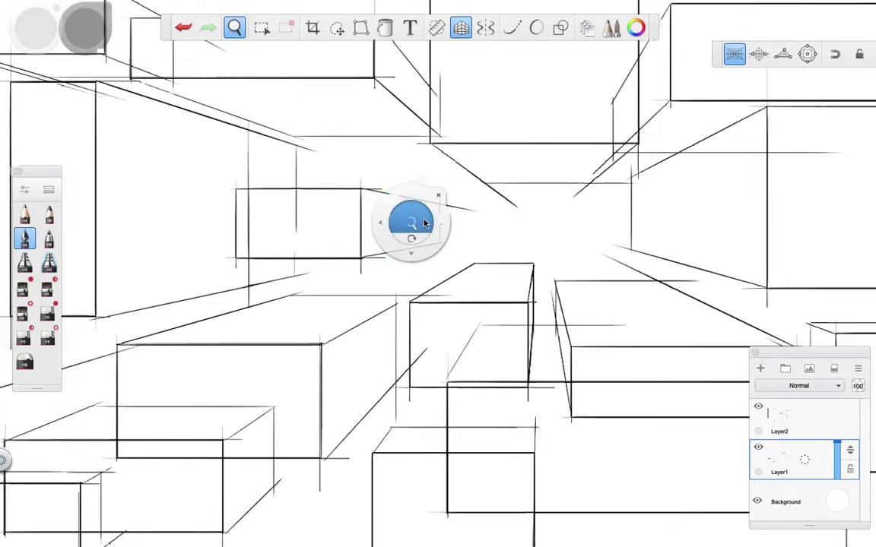
{"action": "left_click_drag", "start_coordinate": [563, 258], "coordinate": [598, 271]}
{"action": "key", "text": "space"}
{"action": "left_click_drag", "start_coordinate": [430, 244], "coordinate": [499, 254]}
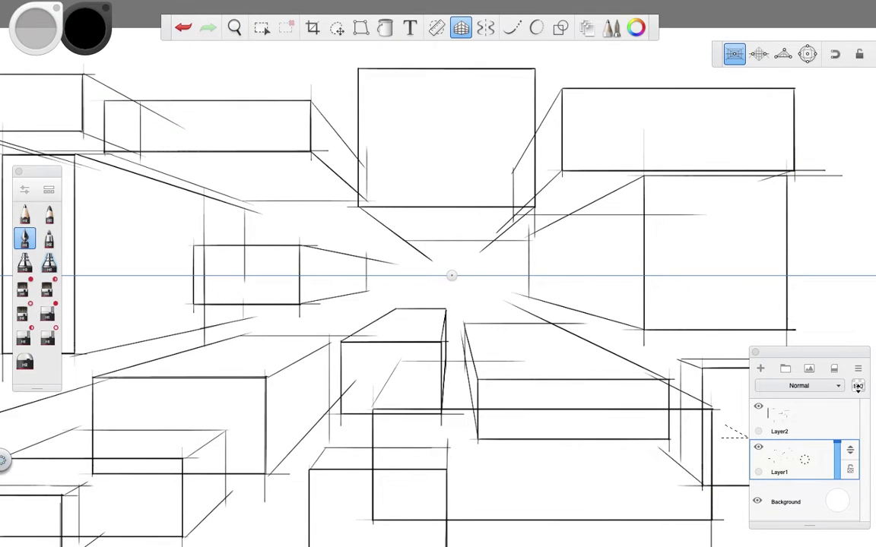
Step: Lower Layer1's opacity to 30 and make Layer2 the active layer
{"action": "left_click_drag", "start_coordinate": [825, 355], "coordinate": [394, 162]}
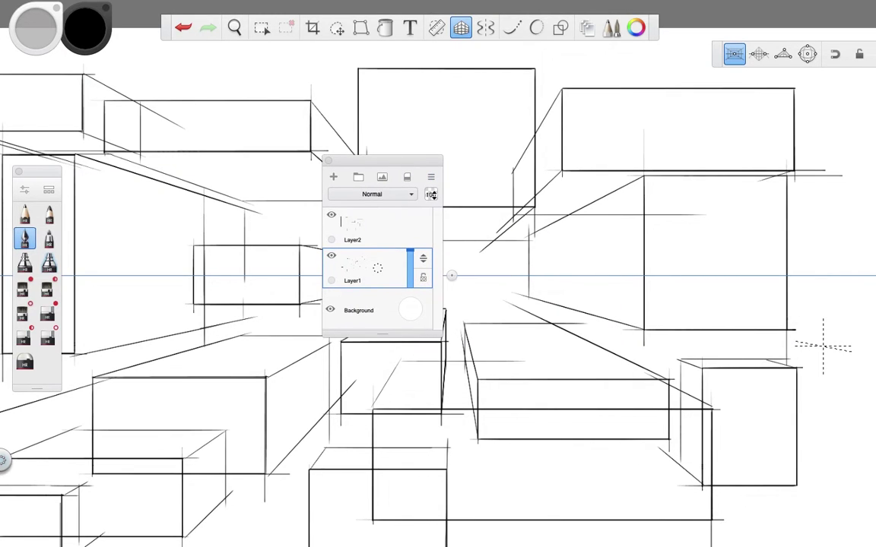
{"action": "mouse_move", "coordinate": [423, 261]}
{"action": "left_mouse_down"}
{"action": "mouse_move", "coordinate": [423, 331]}
{"action": "mouse_move", "coordinate": [422, 251]}
{"action": "mouse_move", "coordinate": [421, 337]}
{"action": "mouse_move", "coordinate": [423, 266]}
{"action": "mouse_move", "coordinate": [427, 323]}
{"action": "mouse_move", "coordinate": [424, 294]}
{"action": "left_mouse_up"}
{"action": "left_click_drag", "start_coordinate": [423, 320], "coordinate": [422, 320]}
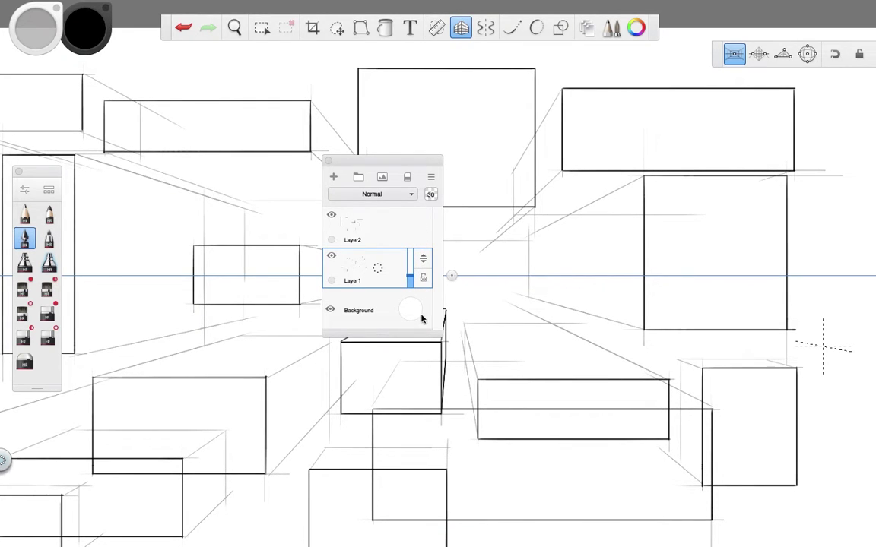
{"action": "left_click", "coordinate": [369, 225]}
{"action": "left_click_drag", "start_coordinate": [351, 167], "coordinate": [780, 195]}
Step: On Layer2, trace the underside of the large top box and the visible receding edges of the box to its right
{"action": "key", "text": "space"}
{"action": "mouse_move", "coordinate": [325, 302]}
{"action": "left_mouse_down"}
{"action": "mouse_move", "coordinate": [321, 276]}
{"action": "mouse_move", "coordinate": [296, 252]}
{"action": "mouse_move", "coordinate": [285, 298]}
{"action": "mouse_move", "coordinate": [348, 268]}
{"action": "mouse_move", "coordinate": [418, 289]}
{"action": "mouse_move", "coordinate": [388, 238]}
{"action": "left_mouse_up"}
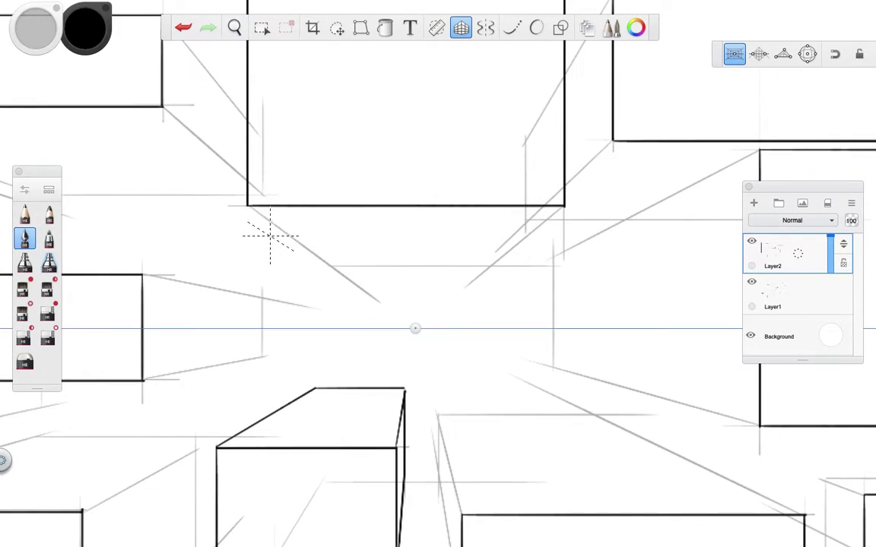
{"action": "left_click_drag", "start_coordinate": [331, 267], "coordinate": [487, 267]}
{"action": "mouse_move", "coordinate": [415, 328]}
{"action": "left_mouse_down"}
{"action": "mouse_move", "coordinate": [250, 335]}
{"action": "mouse_move", "coordinate": [215, 473]}
{"action": "mouse_move", "coordinate": [229, 393]}
{"action": "left_mouse_up"}
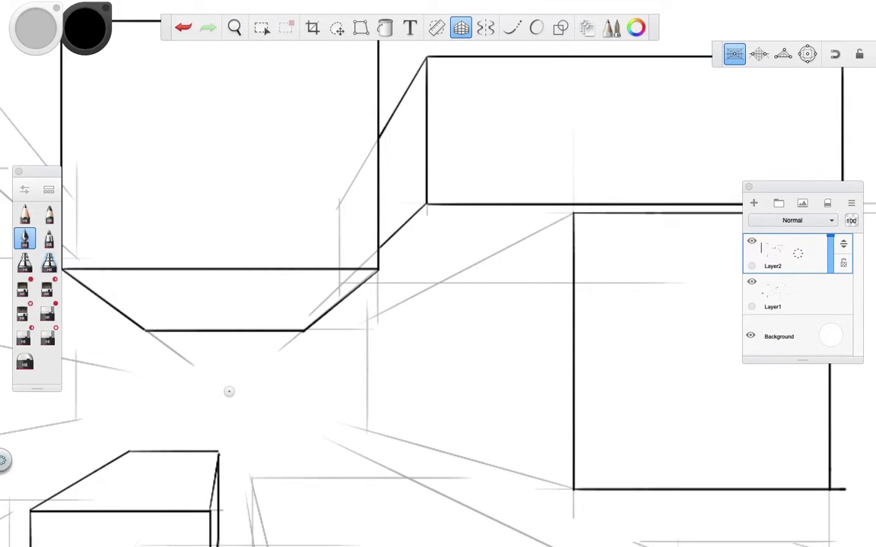
Step: Trace the side face of the large box right of the vanishing point and the receding edges of the lower-right box
{"action": "mouse_move", "coordinate": [575, 212]}
{"action": "left_mouse_down"}
{"action": "mouse_move", "coordinate": [368, 319]}
{"action": "mouse_move", "coordinate": [368, 431]}
{"action": "left_mouse_up"}
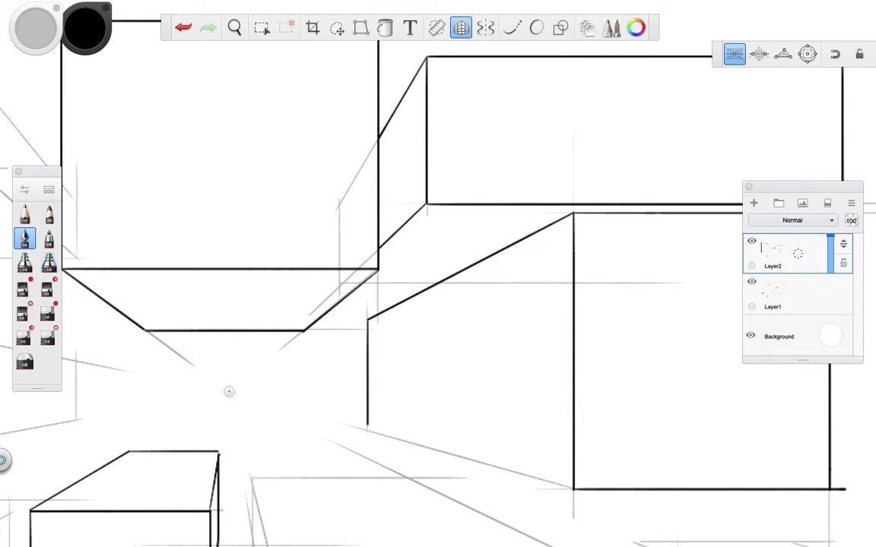
{"action": "left_click_drag", "start_coordinate": [572, 489], "coordinate": [368, 431]}
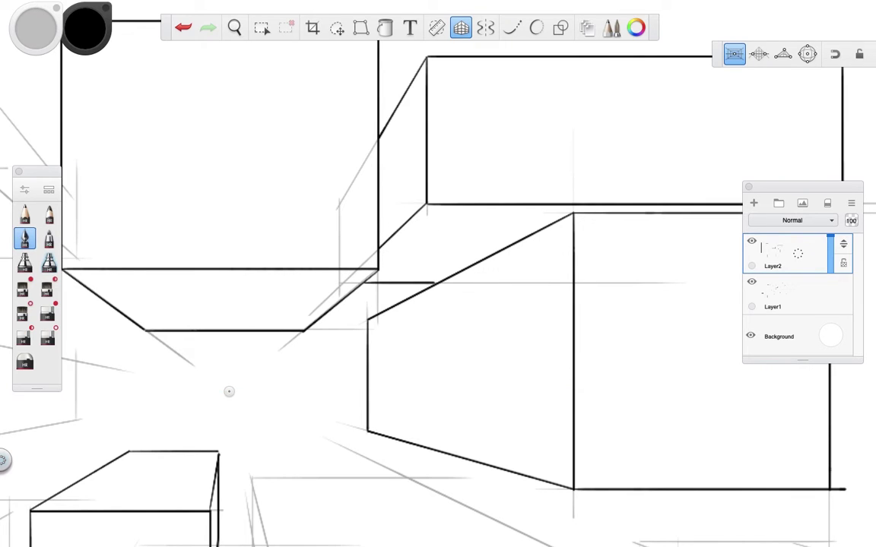
{"action": "scroll", "coordinate": [358, 219], "scroll_direction": "down", "scroll_amount": 5}
{"action": "scroll", "coordinate": [367, 298], "scroll_direction": "up", "scroll_amount": 10}
{"action": "mouse_move", "coordinate": [421, 260]}
{"action": "left_mouse_down"}
{"action": "mouse_move", "coordinate": [380, 245]}
{"action": "mouse_move", "coordinate": [553, 243]}
{"action": "mouse_move", "coordinate": [610, 260]}
{"action": "left_mouse_up"}
{"action": "left_click_drag", "start_coordinate": [334, 280], "coordinate": [444, 344]}
{"action": "scroll", "coordinate": [322, 363], "scroll_direction": "down", "scroll_amount": 5}
{"action": "scroll", "coordinate": [600, 278], "scroll_direction": "up", "scroll_amount": 4}
Step: Trace the top face and the narrow side face of the wide box just below and right of the vanishing point
{"action": "left_click_drag", "start_coordinate": [600, 277], "coordinate": [506, 233]}
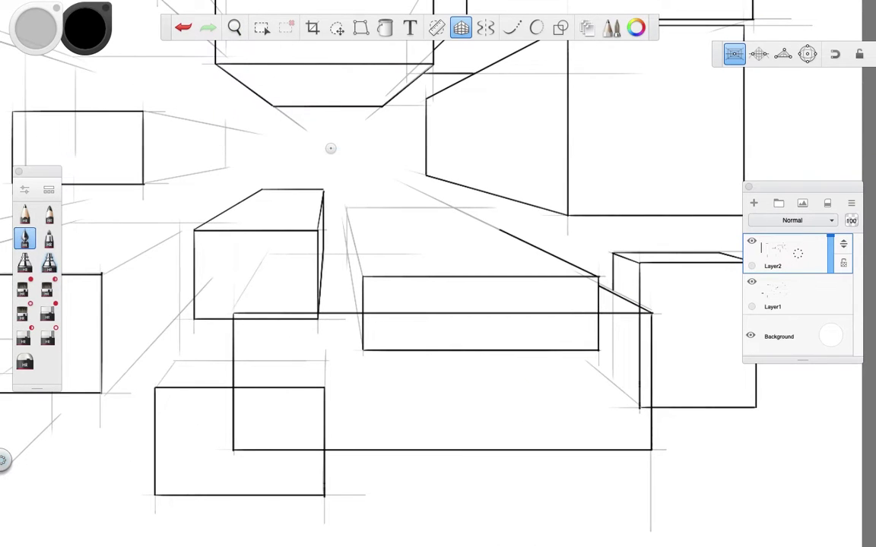
{"action": "mouse_move", "coordinate": [365, 278]}
{"action": "left_mouse_down"}
{"action": "mouse_move", "coordinate": [346, 209]}
{"action": "mouse_move", "coordinate": [454, 206]}
{"action": "left_mouse_up"}
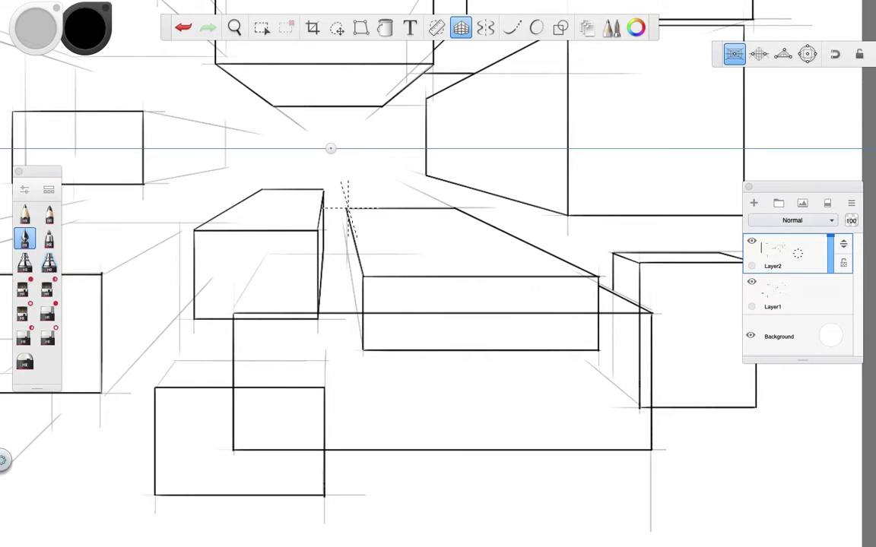
{"action": "scroll", "coordinate": [357, 297], "scroll_direction": "up", "scroll_amount": 4}
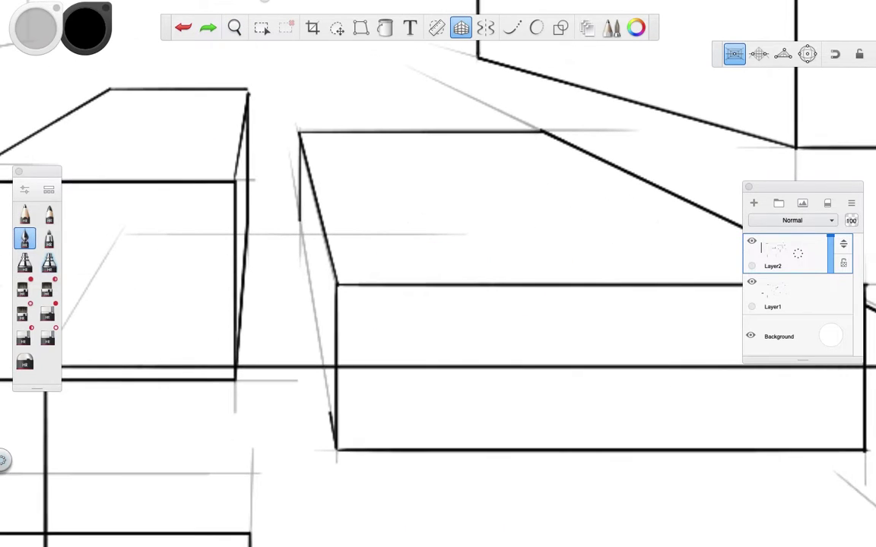
{"action": "scroll", "coordinate": [370, 252], "scroll_direction": "down", "scroll_amount": 5}
Step: Trace the top face of the bottom-centre box and the top and side faces of the large lower-left box
{"action": "left_click_drag", "start_coordinate": [418, 280], "coordinate": [349, 335]}
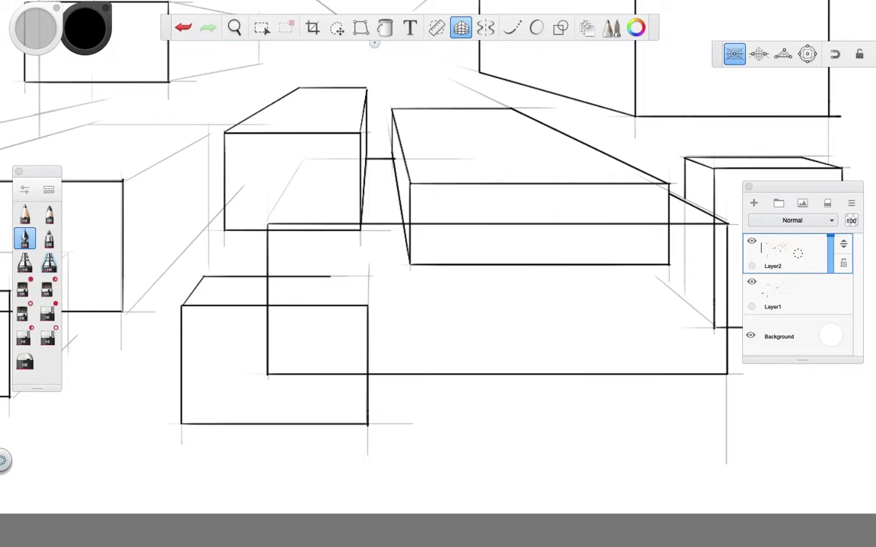
{"action": "scroll", "coordinate": [157, 228], "scroll_direction": "left", "scroll_amount": 5}
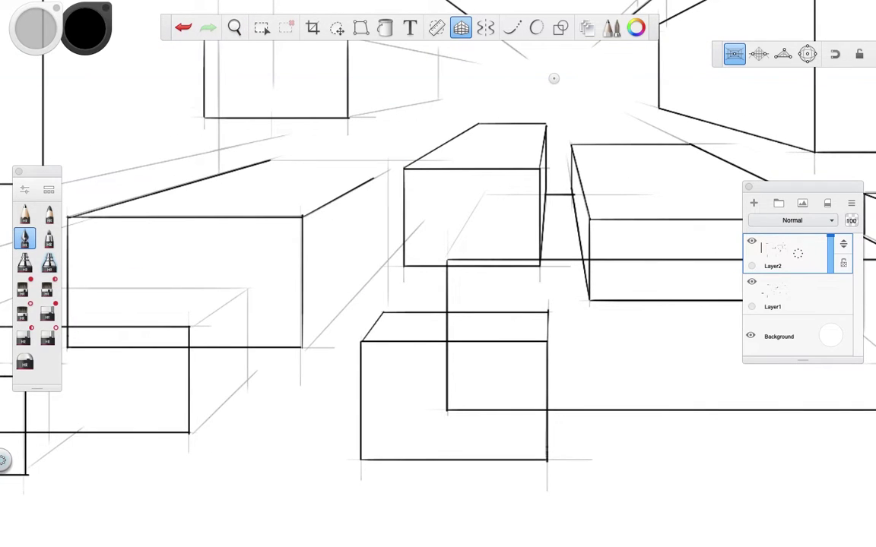
{"action": "left_click_drag", "start_coordinate": [270, 161], "coordinate": [404, 160]}
{"action": "left_click_drag", "start_coordinate": [302, 347], "coordinate": [384, 262]}
{"action": "mouse_move", "coordinate": [553, 78]}
{"action": "left_mouse_down"}
{"action": "mouse_move", "coordinate": [299, 270]}
{"action": "mouse_move", "coordinate": [411, 259]}
{"action": "left_mouse_up"}
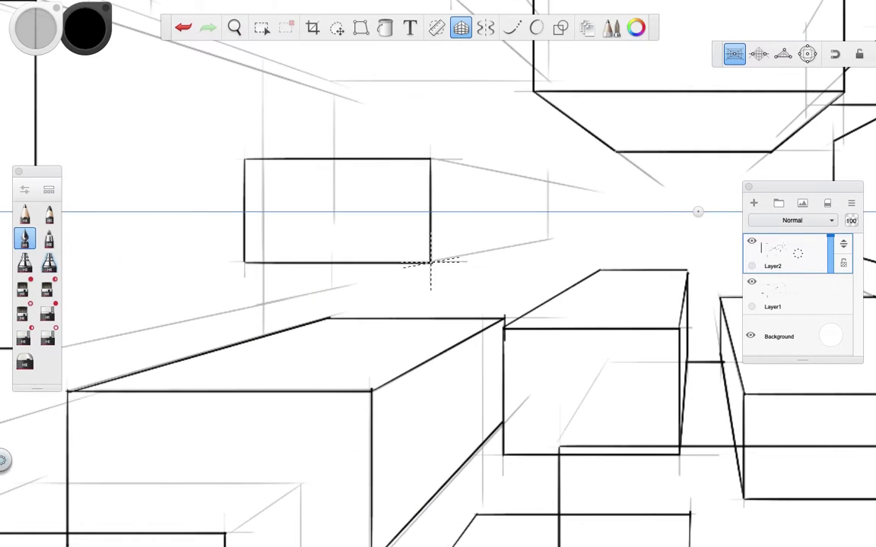
Step: Trace the receding and back edges of the small box on the horizon and the two boxes at the canvas's upper left
{"action": "mouse_move", "coordinate": [429, 159]}
{"action": "left_mouse_down"}
{"action": "mouse_move", "coordinate": [547, 180]}
{"action": "mouse_move", "coordinate": [548, 239]}
{"action": "left_mouse_up"}
{"action": "scroll", "coordinate": [547, 240], "scroll_direction": "up", "scroll_amount": 10}
{"action": "scroll", "coordinate": [469, 102], "scroll_direction": "right", "scroll_amount": 5}
{"action": "mouse_move", "coordinate": [112, 203]}
{"action": "left_mouse_down"}
{"action": "mouse_move", "coordinate": [351, 288]}
{"action": "mouse_move", "coordinate": [487, 290]}
{"action": "left_mouse_up"}
{"action": "mouse_move", "coordinate": [179, 244]}
{"action": "left_mouse_down"}
{"action": "mouse_move", "coordinate": [463, 315]}
{"action": "mouse_move", "coordinate": [455, 315]}
{"action": "left_mouse_up"}
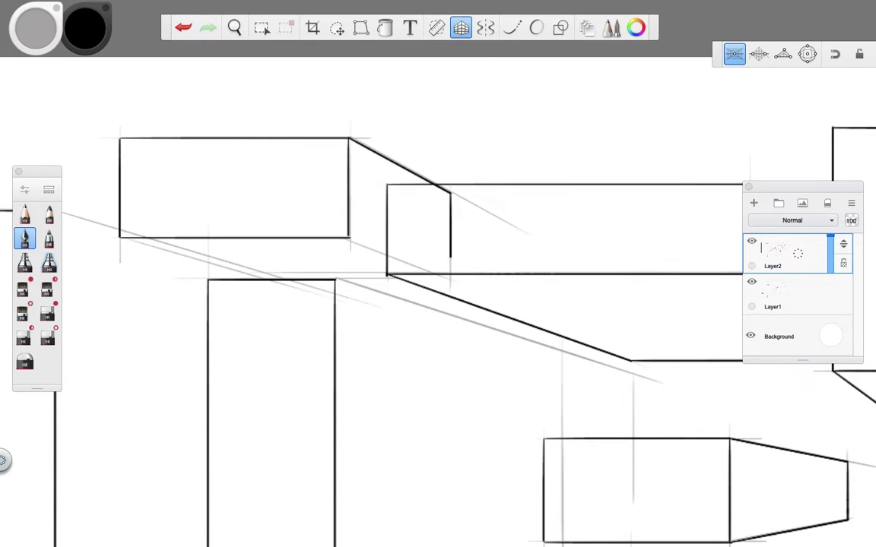
{"action": "left_click_drag", "start_coordinate": [359, 278], "coordinate": [450, 278]}
Step: Trace the receding and back edges of the two tall boxes on the canvas's left side
{"action": "left_click_drag", "start_coordinate": [250, 210], "coordinate": [337, 220]}
{"action": "scroll", "coordinate": [445, 298], "scroll_direction": "down", "scroll_amount": 5}
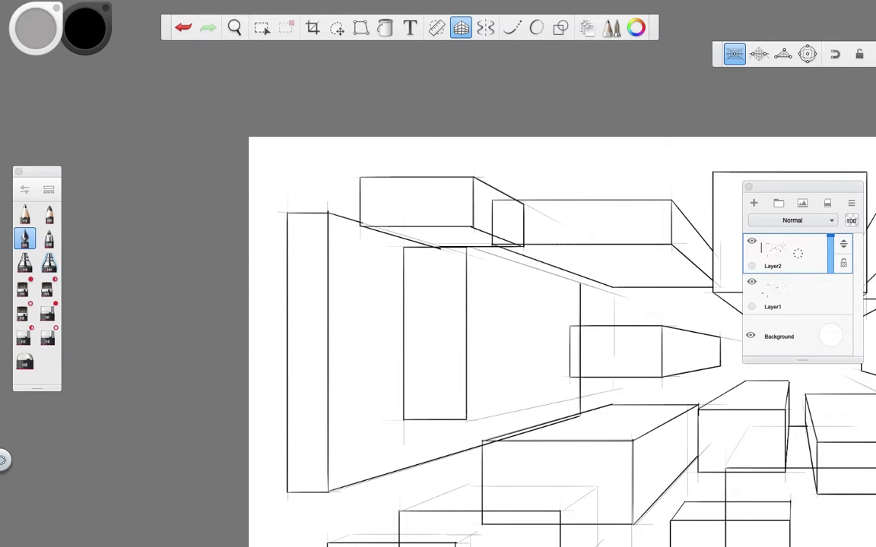
{"action": "scroll", "coordinate": [601, 331], "scroll_direction": "down", "scroll_amount": 1}
{"action": "scroll", "coordinate": [600, 330], "scroll_direction": "up", "scroll_amount": 2}
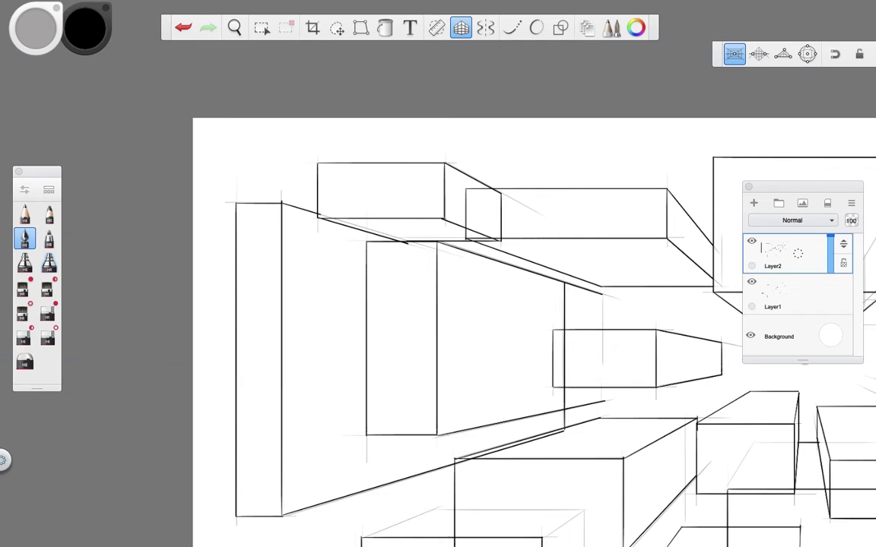
{"action": "left_click_drag", "start_coordinate": [582, 328], "coordinate": [400, 205]}
Step: Trace the top and side faces of the two overlapping boxes in the canvas's lower-left corner
{"action": "mouse_move", "coordinate": [376, 245]}
{"action": "left_mouse_down"}
{"action": "mouse_move", "coordinate": [552, 244]}
{"action": "mouse_move", "coordinate": [503, 278]}
{"action": "left_mouse_up"}
{"action": "left_click_drag", "start_coordinate": [552, 245], "coordinate": [551, 323]}
{"action": "left_click_drag", "start_coordinate": [552, 323], "coordinate": [503, 365]}
{"action": "left_click_drag", "start_coordinate": [204, 318], "coordinate": [237, 307]}
{"action": "left_click_drag", "start_coordinate": [238, 307], "coordinate": [393, 318]}
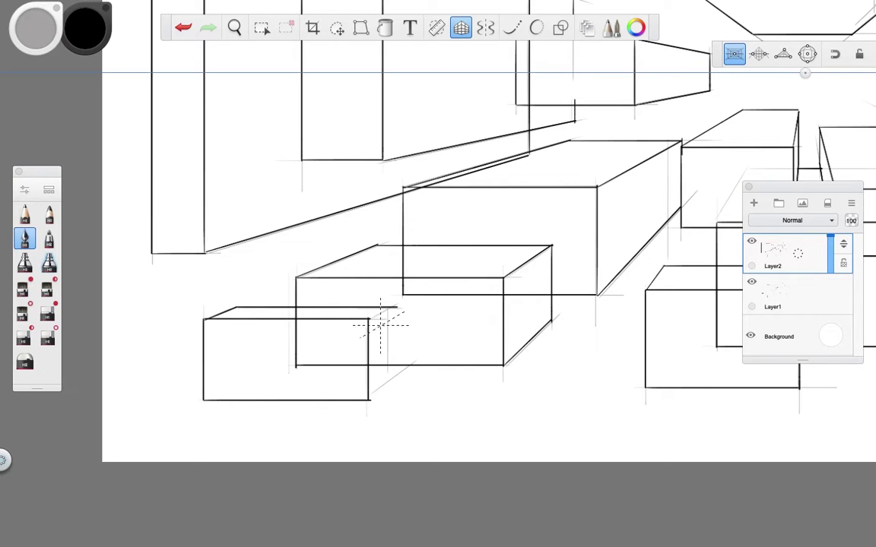
{"action": "left_click_drag", "start_coordinate": [449, 293], "coordinate": [403, 280]}
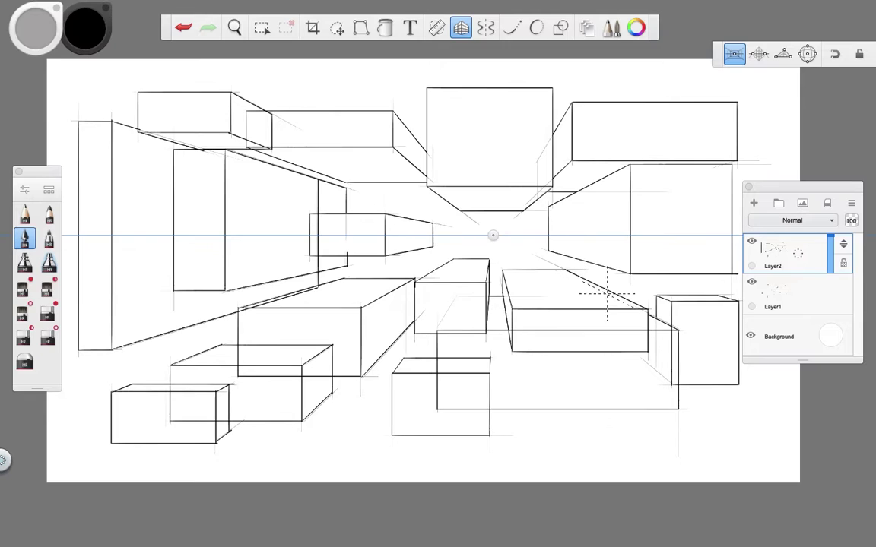
Step: Hide Layer1 and turn off the perspective guide
{"action": "left_click", "coordinate": [751, 283]}
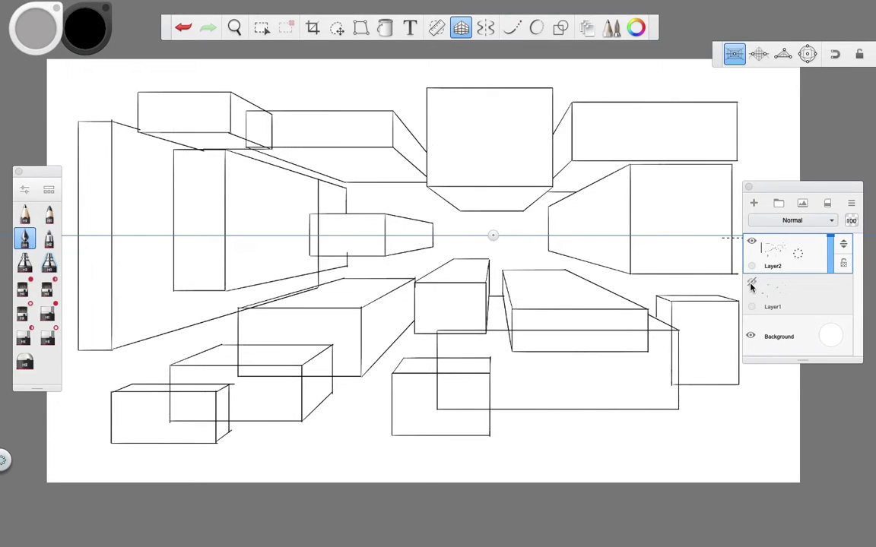
{"action": "left_click", "coordinate": [461, 29]}
{"action": "left_click_drag", "start_coordinate": [352, 228], "coordinate": [94, 261]}
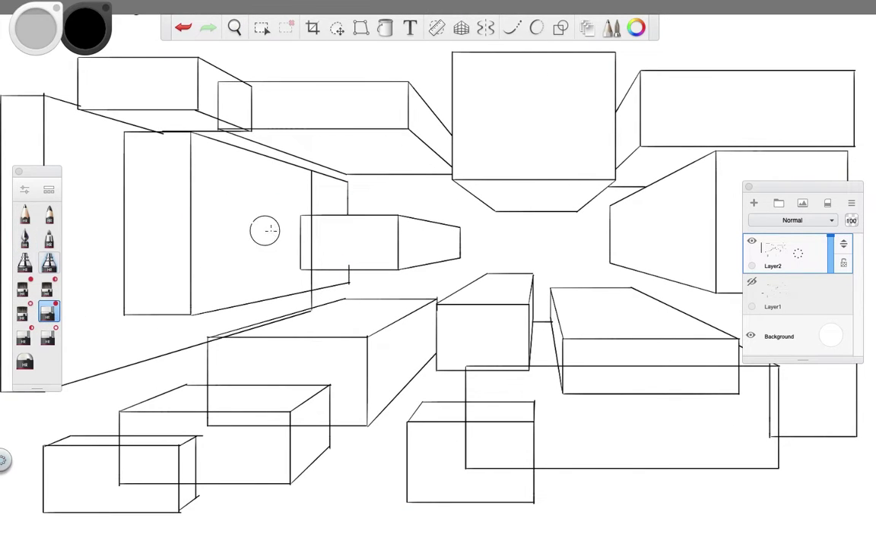
Step: Set the Sharp Eraser's size to 5.9
{"action": "double_click", "coordinate": [49, 313]}
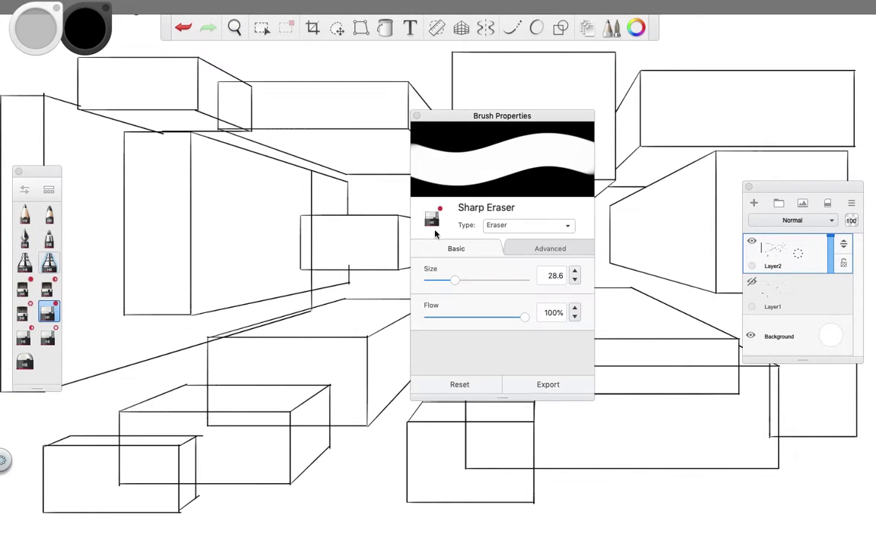
{"action": "left_click_drag", "start_coordinate": [454, 281], "coordinate": [433, 282]}
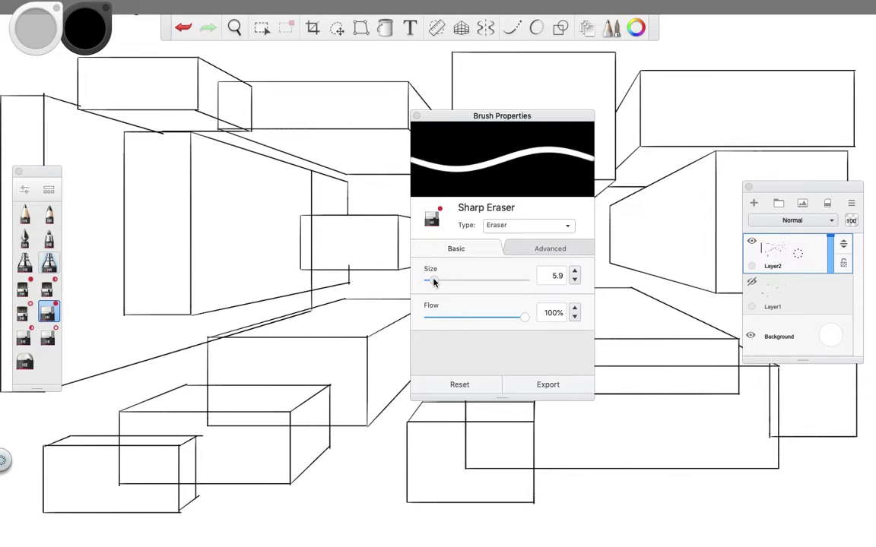
{"action": "left_click", "coordinate": [416, 117]}
Step: Erase the leftmost tall box's back vertical edge where nearer boxes cover it, plus part of its lower receding edge
{"action": "mouse_move", "coordinate": [335, 238]}
{"action": "left_mouse_down"}
{"action": "mouse_move", "coordinate": [404, 236]}
{"action": "mouse_move", "coordinate": [348, 285]}
{"action": "mouse_move", "coordinate": [368, 312]}
{"action": "left_mouse_up"}
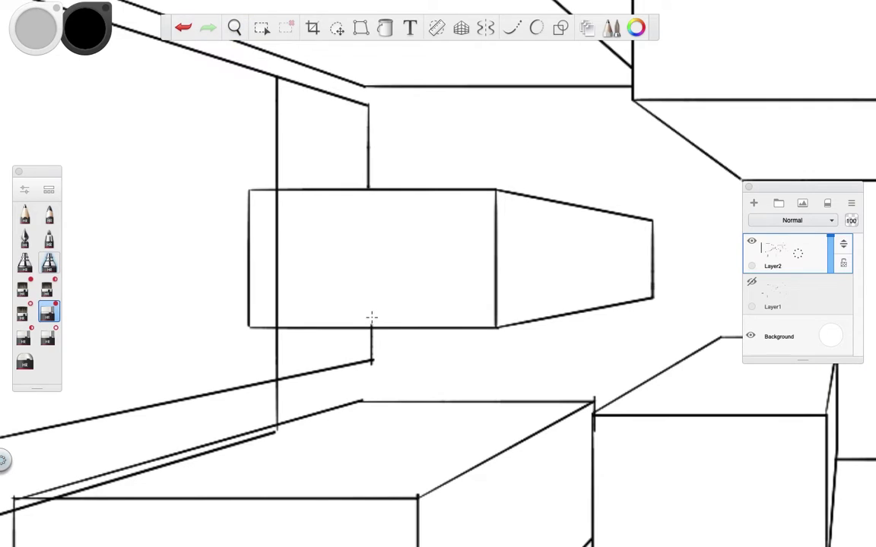
{"action": "key", "text": "space"}
{"action": "mouse_move", "coordinate": [342, 266]}
{"action": "left_mouse_down"}
{"action": "mouse_move", "coordinate": [244, 260]}
{"action": "mouse_move", "coordinate": [409, 261]}
{"action": "mouse_move", "coordinate": [293, 264]}
{"action": "mouse_move", "coordinate": [357, 271]}
{"action": "mouse_move", "coordinate": [406, 205]}
{"action": "mouse_move", "coordinate": [375, 234]}
{"action": "left_mouse_up"}
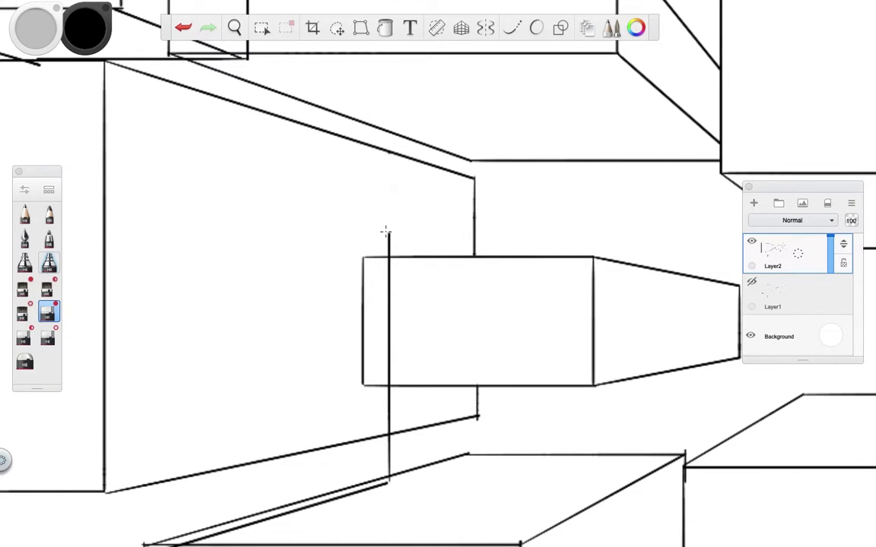
{"action": "mouse_move", "coordinate": [395, 259]}
{"action": "left_mouse_down"}
{"action": "mouse_move", "coordinate": [426, 284]}
{"action": "mouse_move", "coordinate": [414, 316]}
{"action": "mouse_move", "coordinate": [388, 269]}
{"action": "left_mouse_up"}
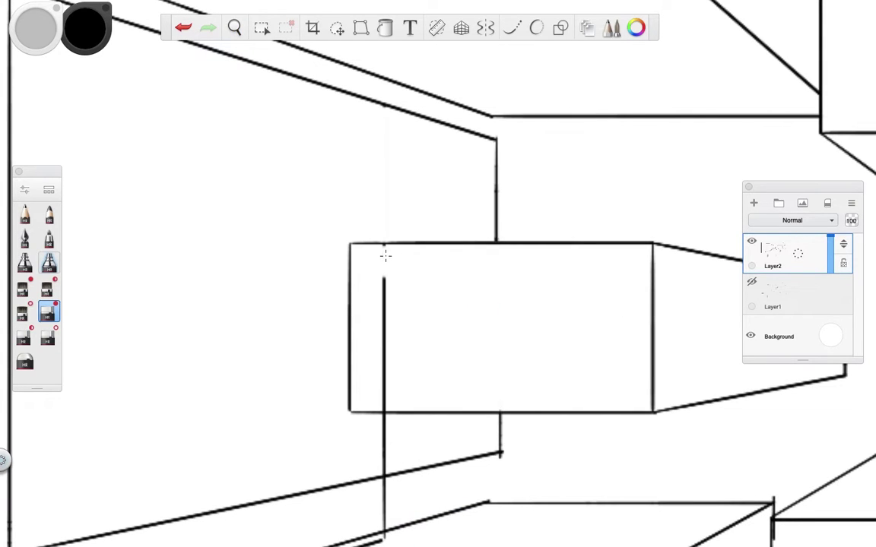
{"action": "left_click_drag", "start_coordinate": [382, 402], "coordinate": [266, 258]}
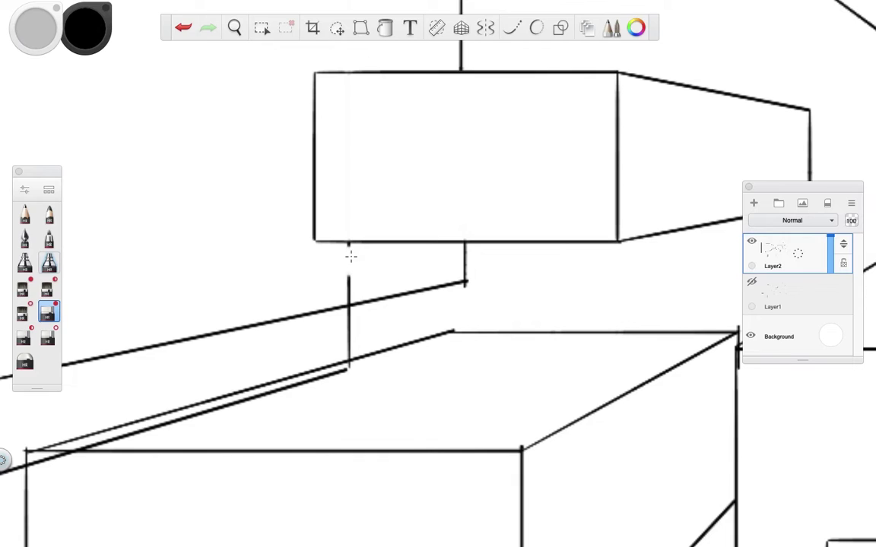
{"action": "left_click_drag", "start_coordinate": [347, 294], "coordinate": [179, 370]}
{"action": "left_click_drag", "start_coordinate": [437, 275], "coordinate": [656, 219]}
Step: Set the Sharp Eraser's size to 4.0 and erase the leftmost tall box's lower receding edge where the long box covers it
{"action": "double_click", "coordinate": [47, 310]}
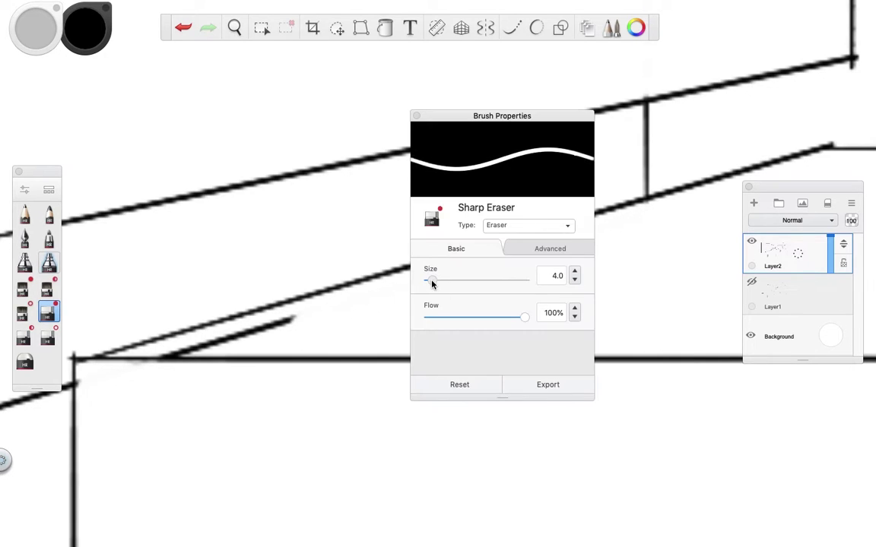
{"action": "left_click_drag", "start_coordinate": [236, 336], "coordinate": [285, 323]}
{"action": "key", "text": "space"}
{"action": "mouse_move", "coordinate": [425, 285]}
{"action": "left_mouse_down"}
{"action": "mouse_move", "coordinate": [461, 254]}
{"action": "mouse_move", "coordinate": [309, 260]}
{"action": "mouse_move", "coordinate": [397, 248]}
{"action": "mouse_move", "coordinate": [310, 219]}
{"action": "left_mouse_up"}
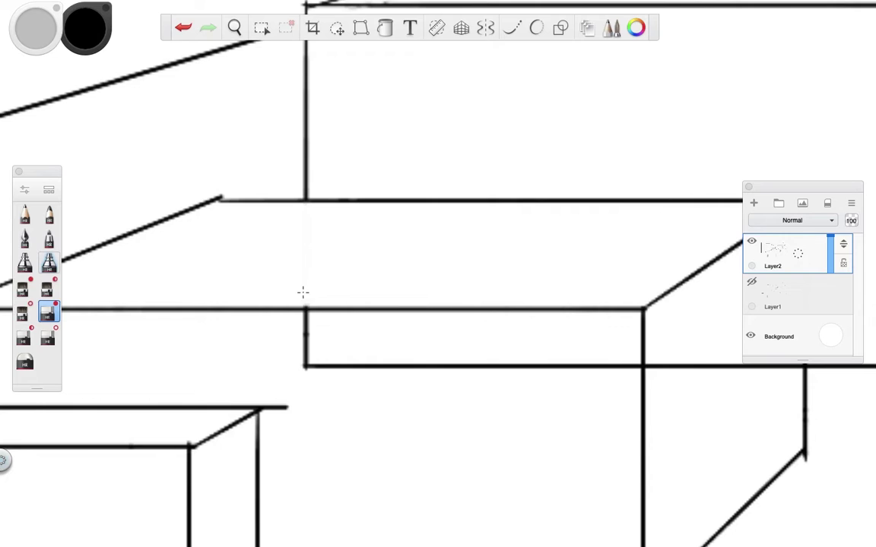
Step: Erase the left and bottom edges of the two left-hand floor boxes where the nearer boxes in front overlap them
{"action": "left_click_drag", "start_coordinate": [309, 344], "coordinate": [629, 363]}
{"action": "scroll", "coordinate": [630, 364], "scroll_direction": "up", "scroll_amount": 3}
{"action": "key", "text": "space"}
{"action": "mouse_move", "coordinate": [463, 307]}
{"action": "left_mouse_down"}
{"action": "mouse_move", "coordinate": [473, 295]}
{"action": "mouse_move", "coordinate": [353, 257]}
{"action": "left_mouse_up"}
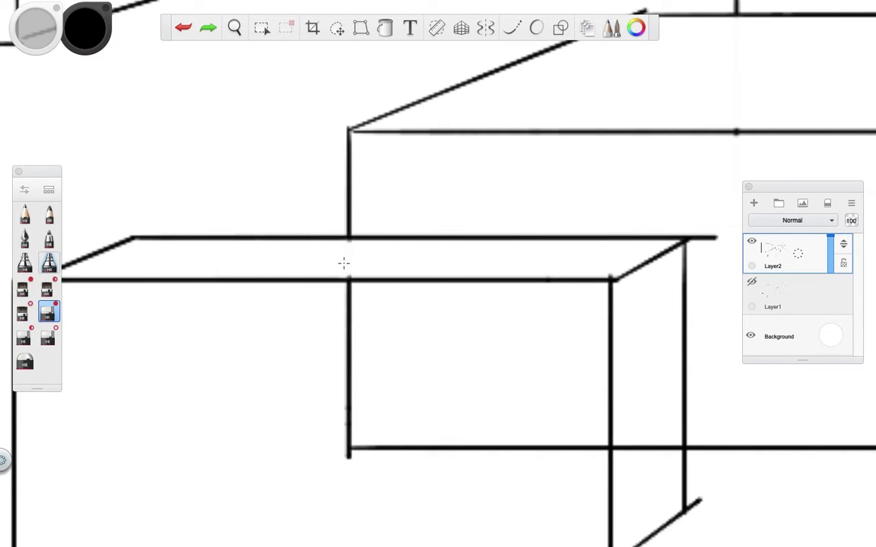
{"action": "left_click_drag", "start_coordinate": [348, 425], "coordinate": [582, 450]}
{"action": "mouse_move", "coordinate": [635, 470]}
{"action": "left_mouse_down"}
{"action": "mouse_move", "coordinate": [352, 414]}
{"action": "mouse_move", "coordinate": [323, 270]}
{"action": "mouse_move", "coordinate": [340, 376]}
{"action": "mouse_move", "coordinate": [507, 279]}
{"action": "mouse_move", "coordinate": [409, 92]}
{"action": "left_mouse_up"}
Step: Set the Sharp Eraser's size to 2.7 and erase the second upper box's edges hidden behind the upper-left box
{"action": "key", "text": "space"}
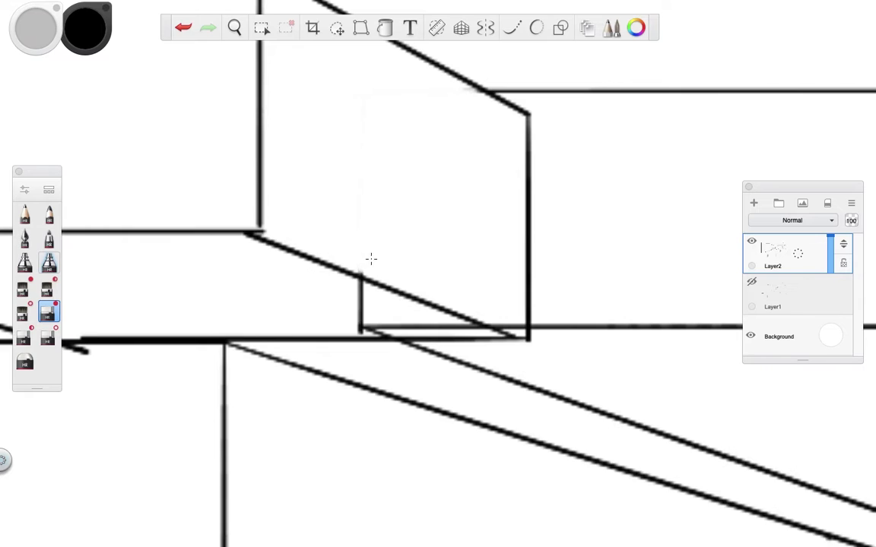
{"action": "key", "text": "super+alt+b"}
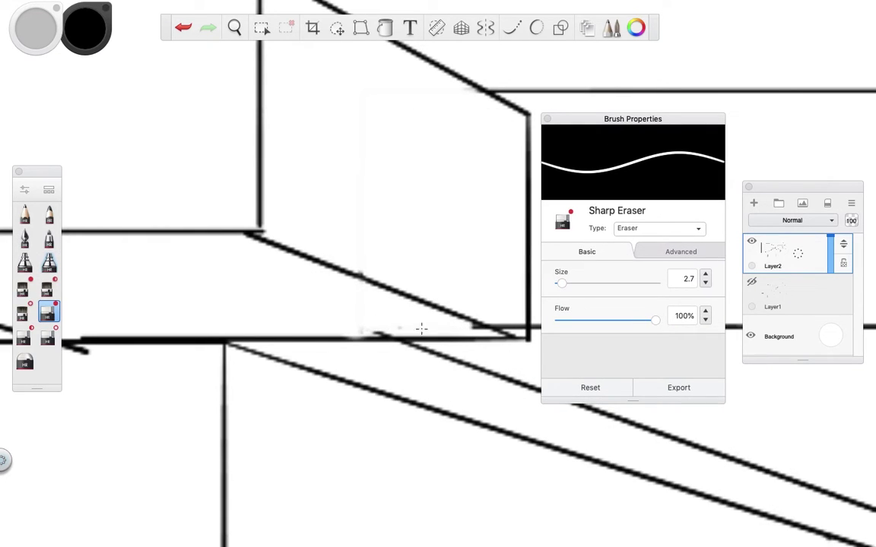
{"action": "key", "text": "space"}
{"action": "mouse_move", "coordinate": [322, 264]}
{"action": "left_mouse_down"}
{"action": "mouse_move", "coordinate": [416, 287]}
{"action": "mouse_move", "coordinate": [439, 274]}
{"action": "mouse_move", "coordinate": [292, 229]}
{"action": "mouse_move", "coordinate": [401, 254]}
{"action": "mouse_move", "coordinate": [175, 284]}
{"action": "mouse_move", "coordinate": [241, 240]}
{"action": "mouse_move", "coordinate": [342, 273]}
{"action": "left_mouse_up"}
Step: Erase the far-right floor box's front left edge and bottom edge where the wide low box covers them
{"action": "key", "text": "space"}
{"action": "left_click_drag", "start_coordinate": [323, 401], "coordinate": [308, 295]}
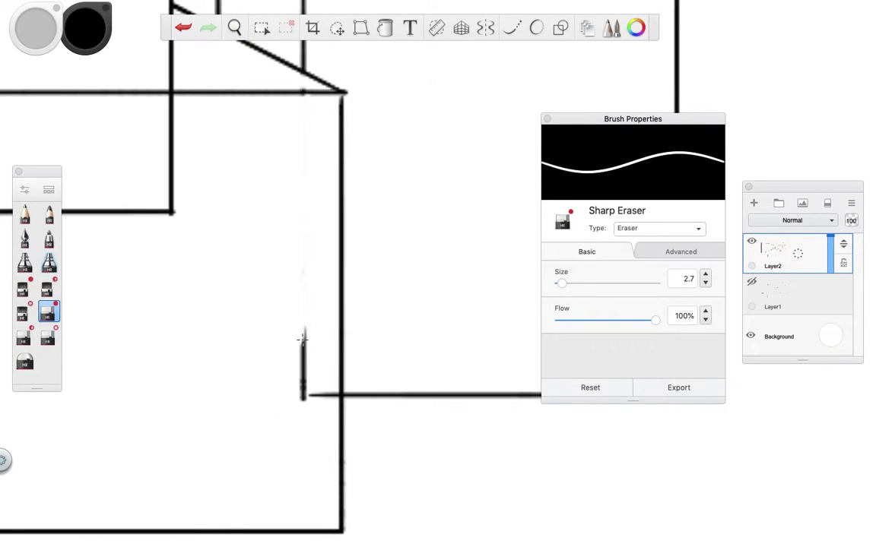
{"action": "key", "text": "space"}
{"action": "mouse_move", "coordinate": [331, 391]}
{"action": "left_mouse_down"}
{"action": "mouse_move", "coordinate": [216, 230]}
{"action": "mouse_move", "coordinate": [175, 262]}
{"action": "left_mouse_up"}
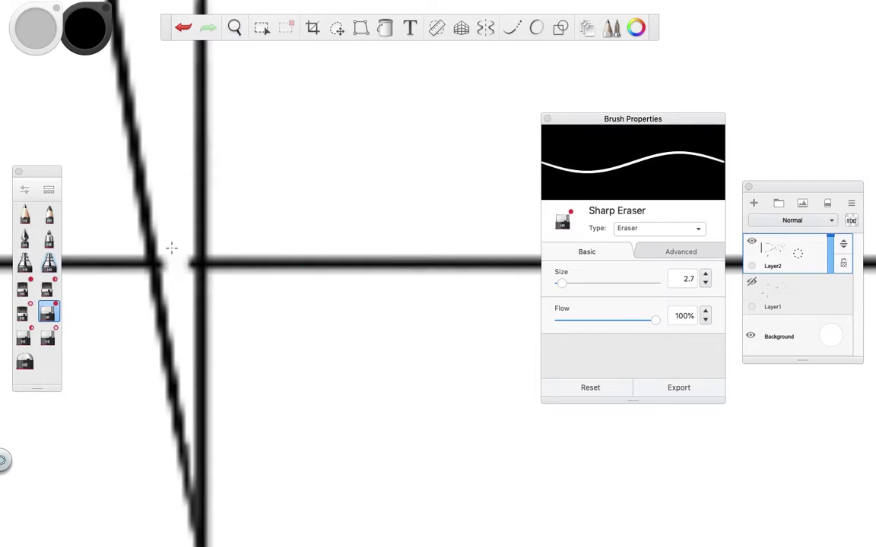
Step: Erase the wide low box's top edge where it passes through the narrow side and front face of the long right-of-centre box
{"action": "key", "text": "space"}
{"action": "mouse_move", "coordinate": [449, 268]}
{"action": "left_mouse_down"}
{"action": "mouse_move", "coordinate": [234, 271]}
{"action": "mouse_move", "coordinate": [297, 276]}
{"action": "mouse_move", "coordinate": [332, 261]}
{"action": "left_mouse_up"}
{"action": "key", "text": "space"}
{"action": "key", "text": "space"}
{"action": "mouse_move", "coordinate": [413, 259]}
{"action": "left_mouse_down"}
{"action": "mouse_move", "coordinate": [362, 240]}
{"action": "mouse_move", "coordinate": [328, 240]}
{"action": "mouse_move", "coordinate": [297, 285]}
{"action": "left_mouse_up"}
Step: Set the Sharp Eraser's size to 9.2 and erase the wide low box's front left corner hidden behind the bottom-centre box
{"action": "left_click_drag", "start_coordinate": [162, 142], "coordinate": [447, 137]}
{"action": "key", "text": "space"}
{"action": "mouse_move", "coordinate": [377, 177]}
{"action": "left_mouse_down"}
{"action": "mouse_move", "coordinate": [324, 235]}
{"action": "mouse_move", "coordinate": [302, 152]}
{"action": "left_mouse_up"}
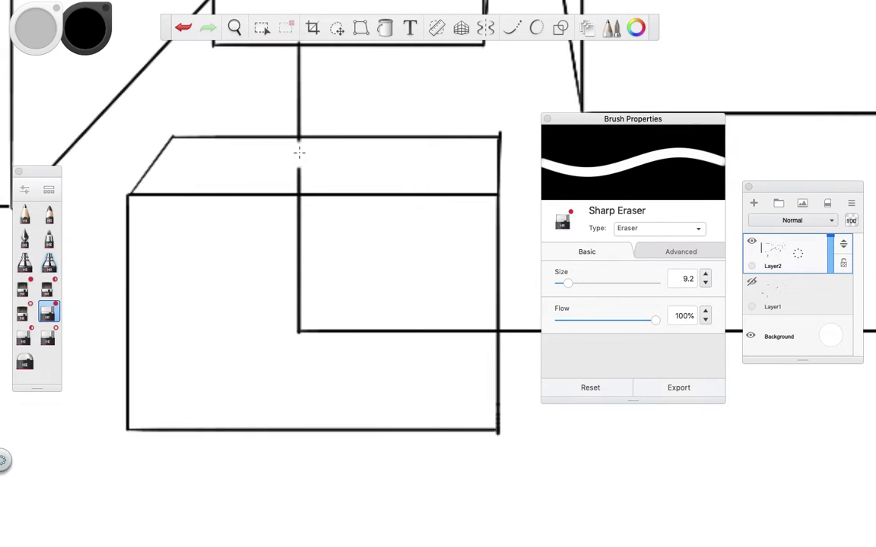
{"action": "key", "text": "space"}
{"action": "mouse_move", "coordinate": [483, 329]}
{"action": "left_mouse_down"}
{"action": "mouse_move", "coordinate": [250, 287]}
{"action": "mouse_move", "coordinate": [391, 278]}
{"action": "left_mouse_up"}
{"action": "left_click_drag", "start_coordinate": [325, 241], "coordinate": [358, 245]}
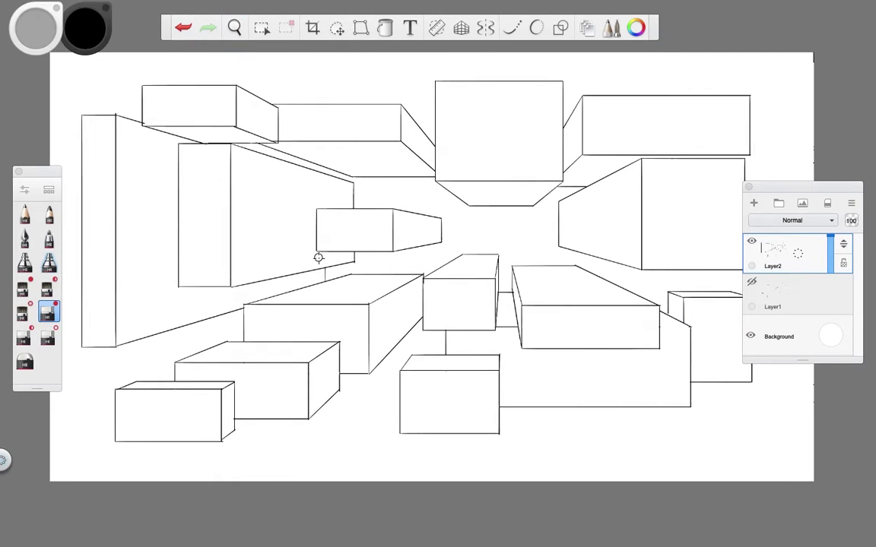
{"action": "left_click", "coordinate": [753, 204]}
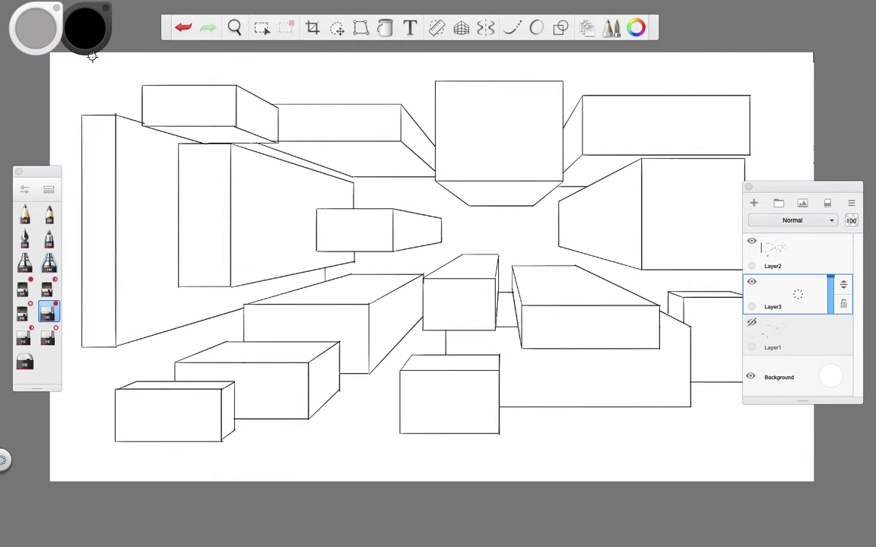
{"action": "key", "text": "f"}
{"action": "left_click", "coordinate": [83, 35]}
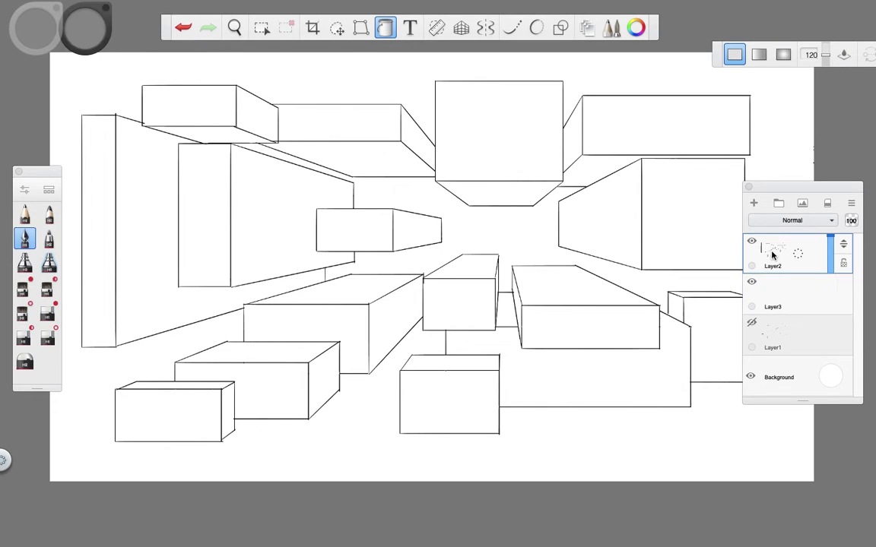
{"action": "key", "text": "ctrl+z"}
{"action": "left_click", "coordinate": [777, 297]}
{"action": "left_click", "coordinate": [753, 296]}
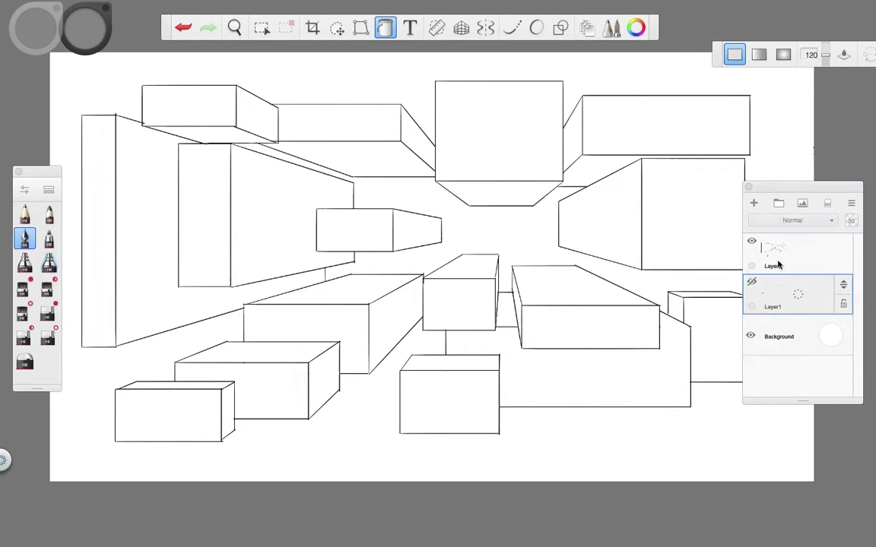
Step: Trim the overshooting bottom edge of the large right-hand box and touch up the lower corner of the central upper box
{"action": "scroll", "coordinate": [454, 233], "scroll_direction": "up", "scroll_amount": 5}
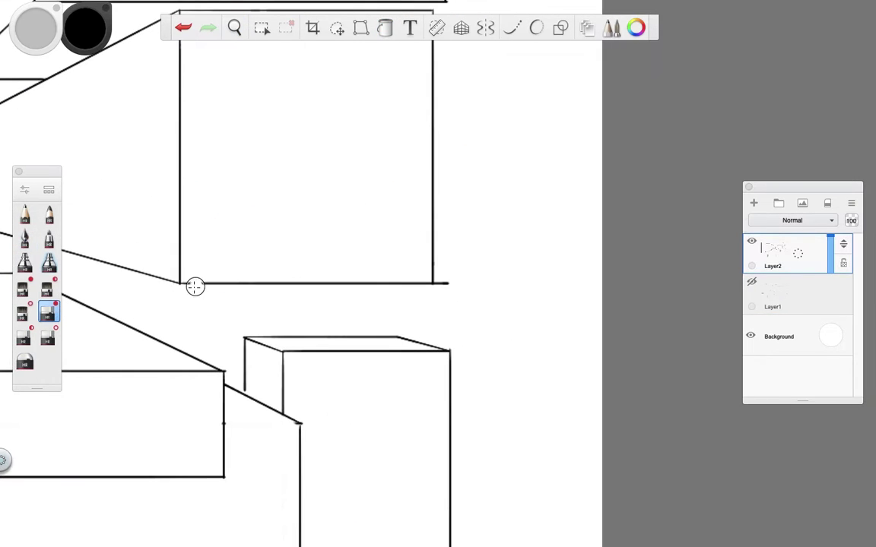
{"action": "scroll", "coordinate": [443, 282], "scroll_direction": "down", "scroll_amount": 5}
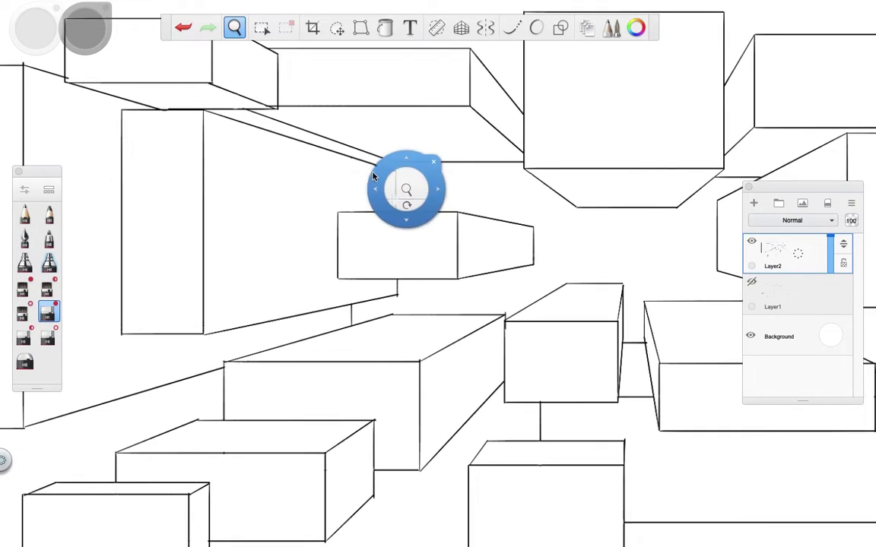
{"action": "scroll", "coordinate": [406, 192], "scroll_direction": "up", "scroll_amount": 3}
{"action": "left_click_drag", "start_coordinate": [361, 250], "coordinate": [280, 218]}
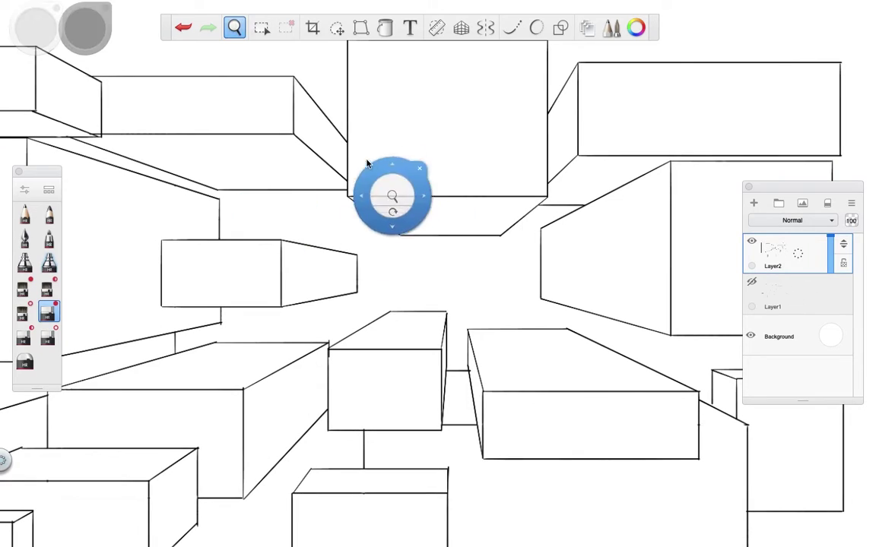
{"action": "left_click_drag", "start_coordinate": [373, 179], "coordinate": [347, 140]}
{"action": "scroll", "coordinate": [380, 228], "scroll_direction": "up", "scroll_amount": 6}
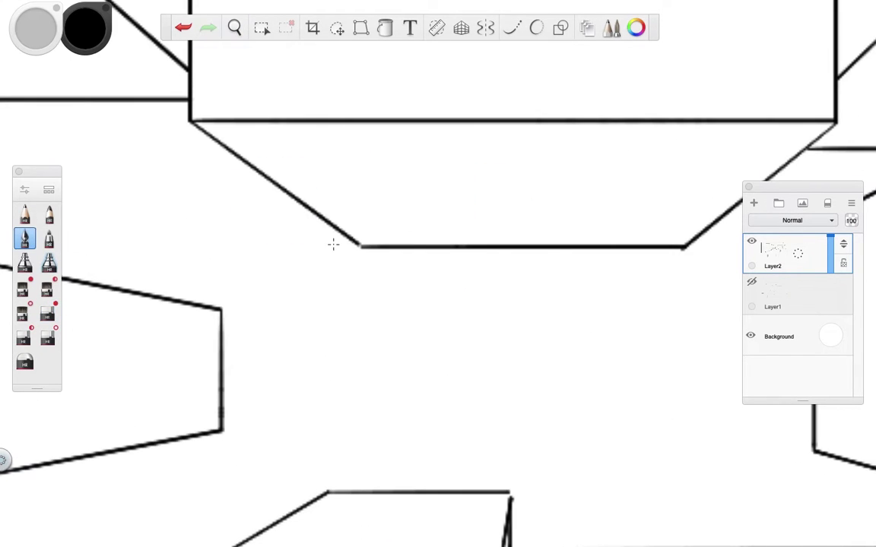
{"action": "scroll", "coordinate": [485, 254], "scroll_direction": "down", "scroll_amount": 3}
{"action": "scroll", "coordinate": [430, 171], "scroll_direction": "down", "scroll_amount": 3}
{"action": "scroll", "coordinate": [473, 244], "scroll_direction": "up", "scroll_amount": 4}
{"action": "scroll", "coordinate": [434, 221], "scroll_direction": "down", "scroll_amount": 6}
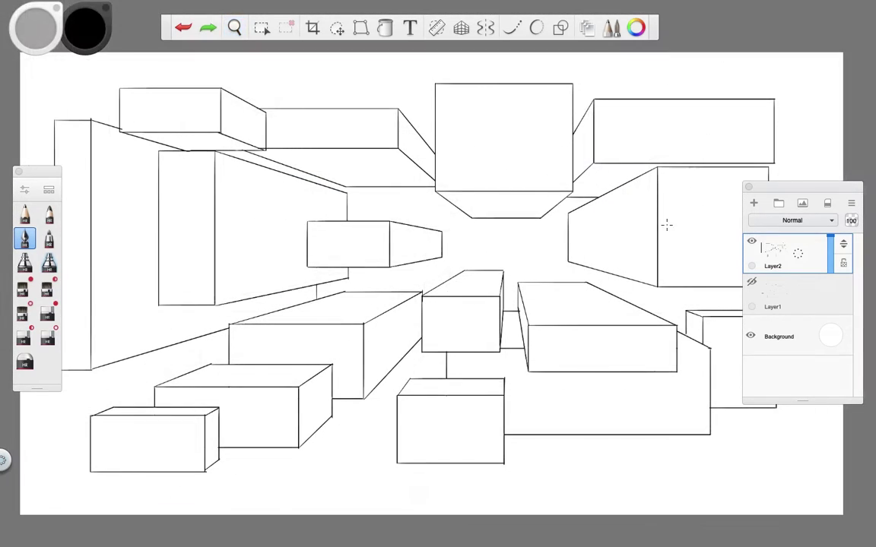
Step: Add a new layer beneath the line art and lighten the black drawing colour to dark grey
{"action": "scroll", "coordinate": [449, 205], "scroll_direction": "up", "scroll_amount": 5}
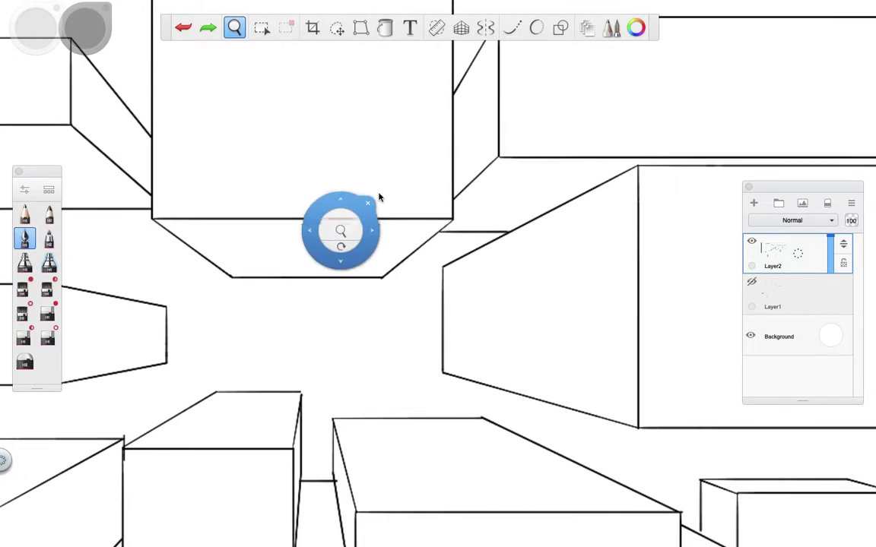
{"action": "left_click", "coordinate": [753, 203]}
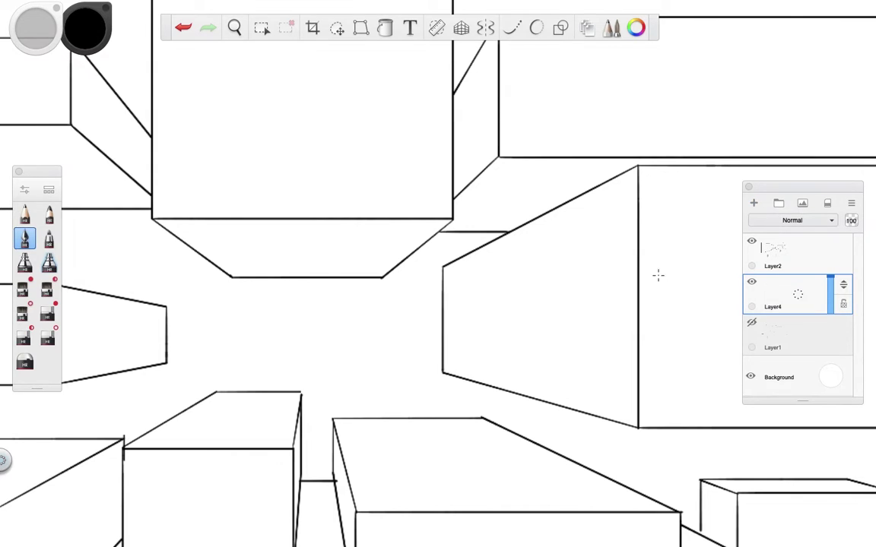
{"action": "key", "text": "space"}
{"action": "left_click_drag", "start_coordinate": [209, 220], "coordinate": [242, 250]}
{"action": "left_click_drag", "start_coordinate": [88, 31], "coordinate": [89, 28]}
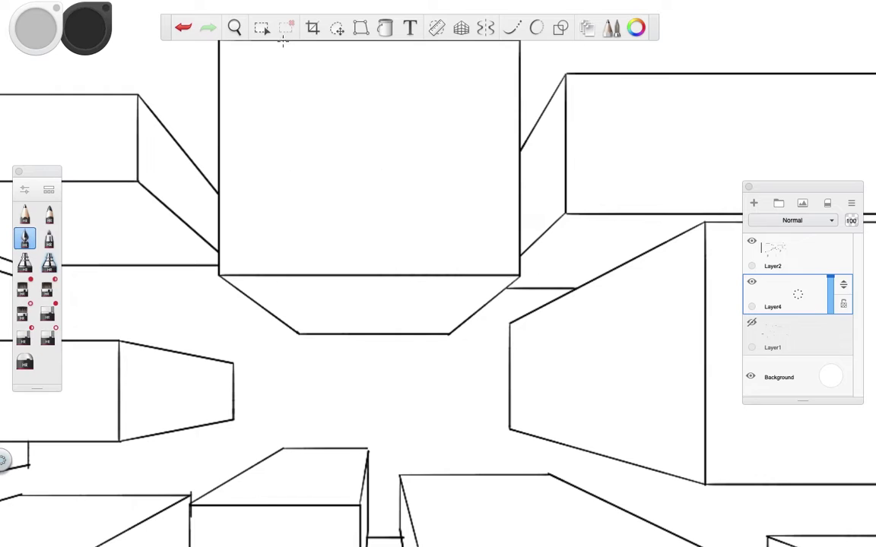
Step: Outline the central upper box's underside with a polyline selection and fill it with solid dark grey
{"action": "key", "text": "space"}
{"action": "left_click_drag", "start_coordinate": [298, 237], "coordinate": [367, 250]}
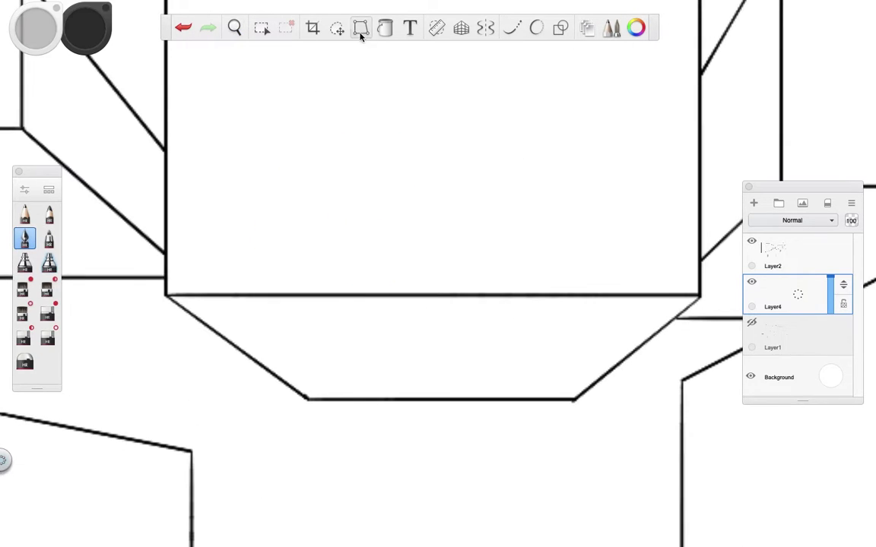
{"action": "left_click", "coordinate": [261, 27]}
{"action": "mouse_move", "coordinate": [717, 55]}
{"action": "left_mouse_down"}
{"action": "mouse_move", "coordinate": [582, 88]}
{"action": "mouse_move", "coordinate": [276, 96]}
{"action": "mouse_move", "coordinate": [251, 88]}
{"action": "left_mouse_up"}
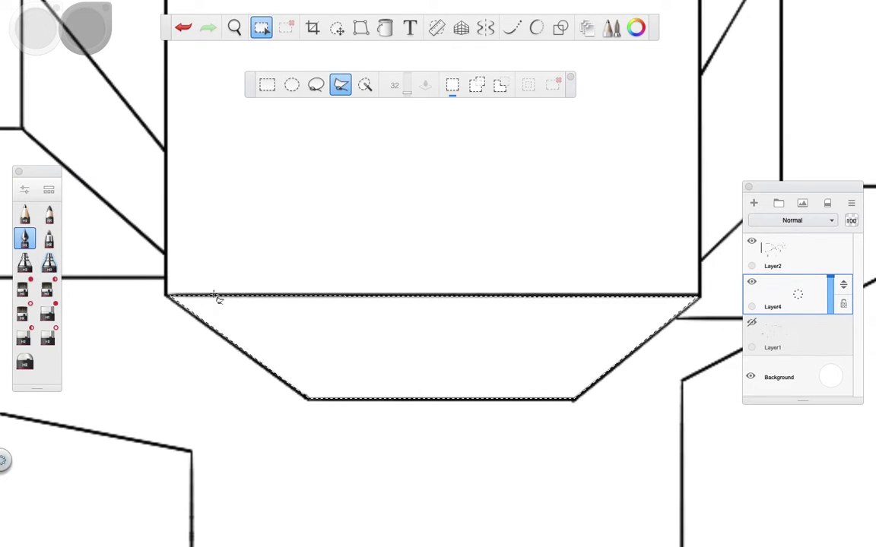
{"action": "left_click", "coordinate": [168, 295]}
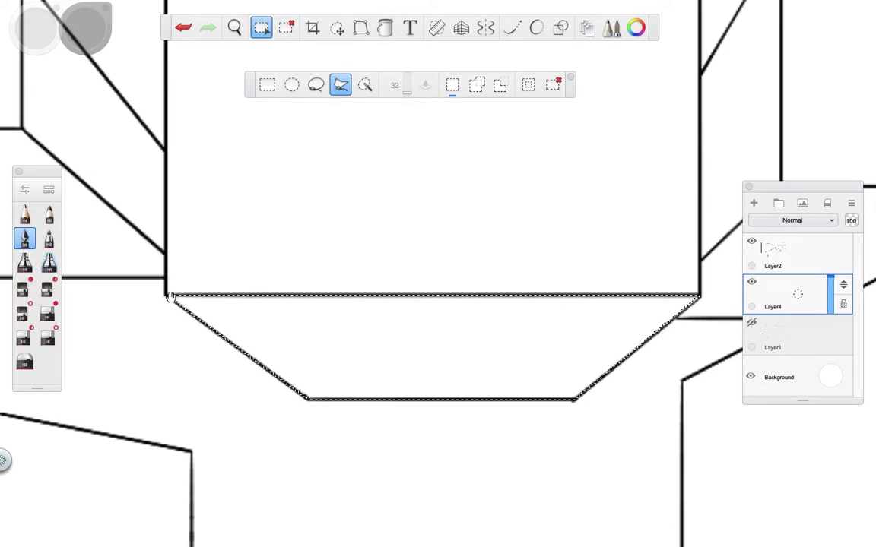
{"action": "left_click", "coordinate": [385, 28]}
{"action": "left_click", "coordinate": [327, 357]}
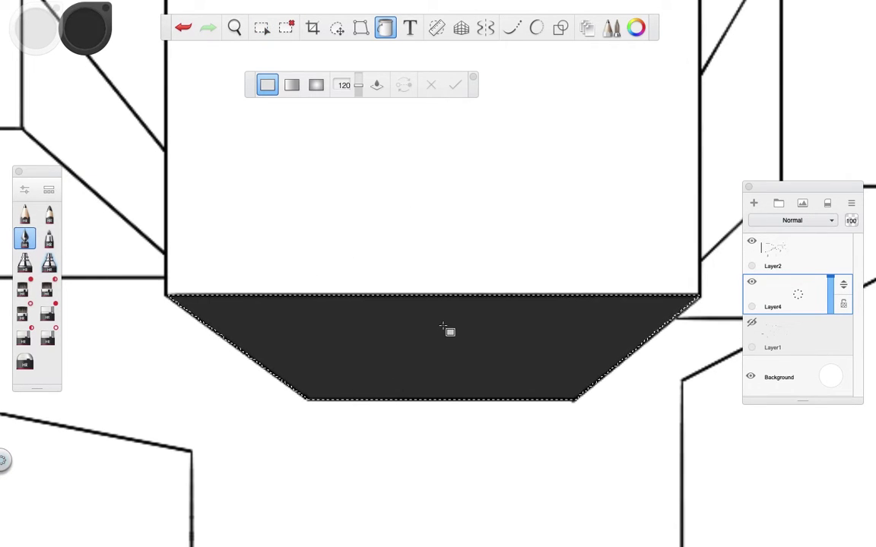
Step: Clear the selection, outline the upper-left box's underside with a polyline selection, and fill it with the same dark grey
{"action": "key", "text": "space"}
{"action": "mouse_move", "coordinate": [387, 293]}
{"action": "left_mouse_down"}
{"action": "mouse_move", "coordinate": [273, 271]}
{"action": "mouse_move", "coordinate": [297, 312]}
{"action": "mouse_move", "coordinate": [348, 298]}
{"action": "left_mouse_up"}
{"action": "scroll", "coordinate": [263, 274], "scroll_direction": "up", "scroll_amount": 6}
{"action": "left_click_drag", "start_coordinate": [367, 176], "coordinate": [222, 242]}
{"action": "key", "text": "space"}
{"action": "scroll", "coordinate": [336, 349], "scroll_direction": "down", "scroll_amount": 3}
{"action": "key", "text": "space"}
{"action": "scroll", "coordinate": [503, 264], "scroll_direction": "down", "scroll_amount": 3}
{"action": "scroll", "coordinate": [283, 218], "scroll_direction": "up", "scroll_amount": 4}
{"action": "left_click_drag", "start_coordinate": [284, 219], "coordinate": [344, 235]}
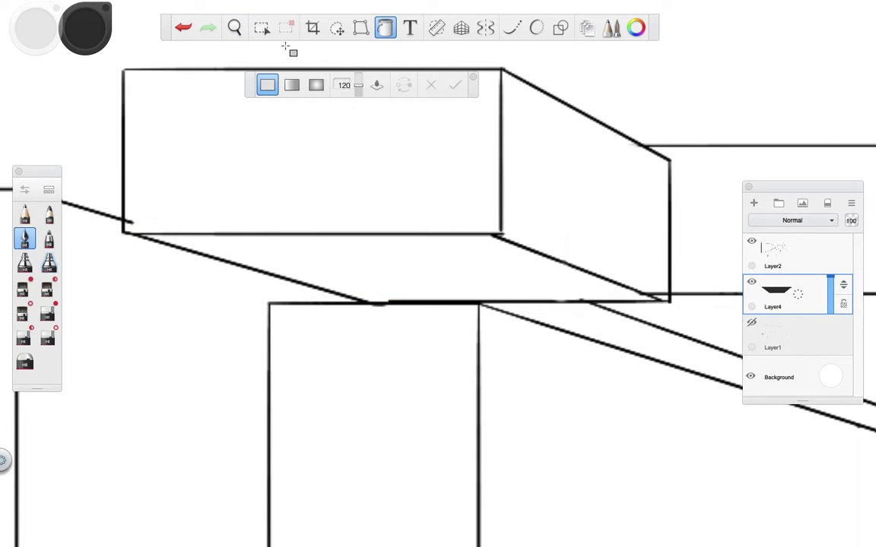
{"action": "left_click", "coordinate": [261, 28]}
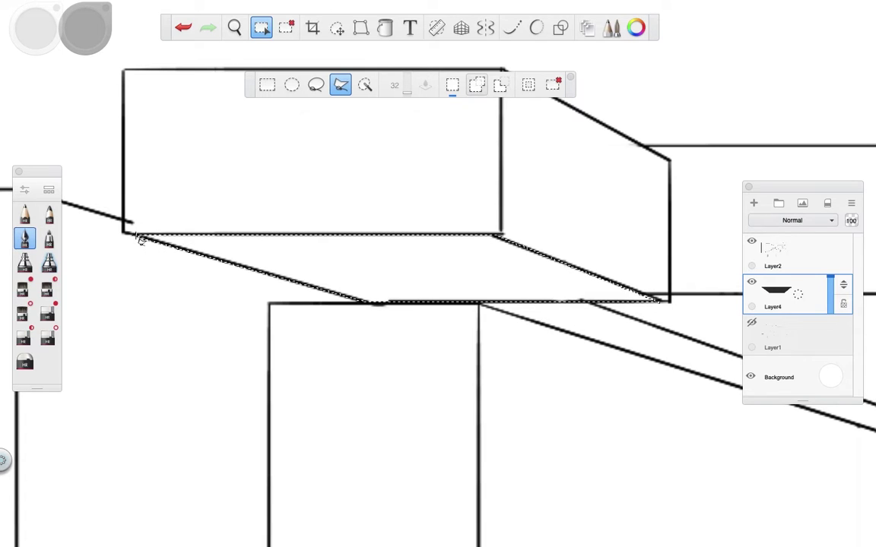
{"action": "key", "text": "f"}
{"action": "left_click", "coordinate": [444, 278]}
Step: Select the visible underside of the second upper box, left of the central one, and fill it with dark grey
{"action": "left_click_drag", "start_coordinate": [684, 219], "coordinate": [346, 127]}
{"action": "left_click_drag", "start_coordinate": [388, 156], "coordinate": [242, 182]}
{"action": "key", "text": "m"}
{"action": "left_click", "coordinate": [525, 342]}
{"action": "scroll", "coordinate": [577, 335], "scroll_direction": "right", "scroll_amount": 6}
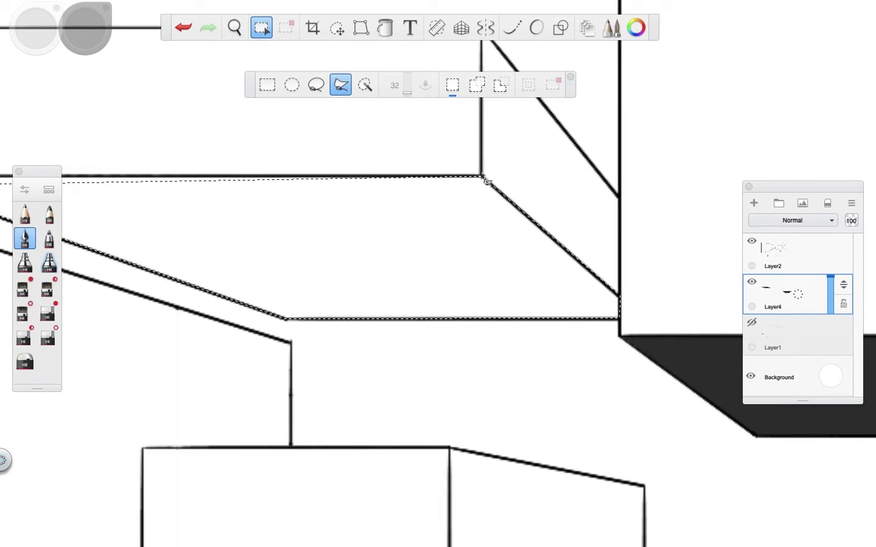
{"action": "scroll", "coordinate": [486, 182], "scroll_direction": "down", "scroll_amount": 3}
{"action": "left_click", "coordinate": [240, 228]}
{"action": "key", "text": "f"}
{"action": "left_click", "coordinate": [380, 236]}
{"action": "key", "text": "Home"}
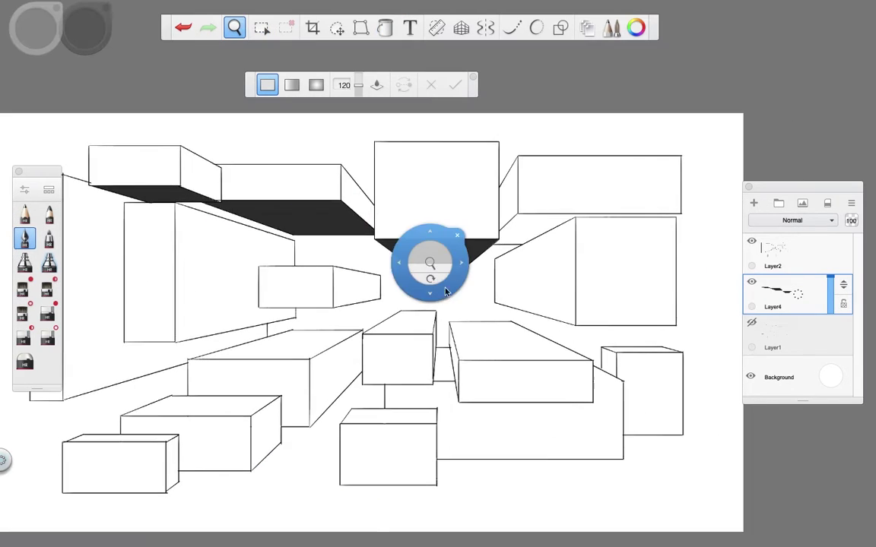
{"action": "scroll", "coordinate": [438, 299], "scroll_direction": "up", "scroll_amount": 8}
{"action": "key", "text": "m"}
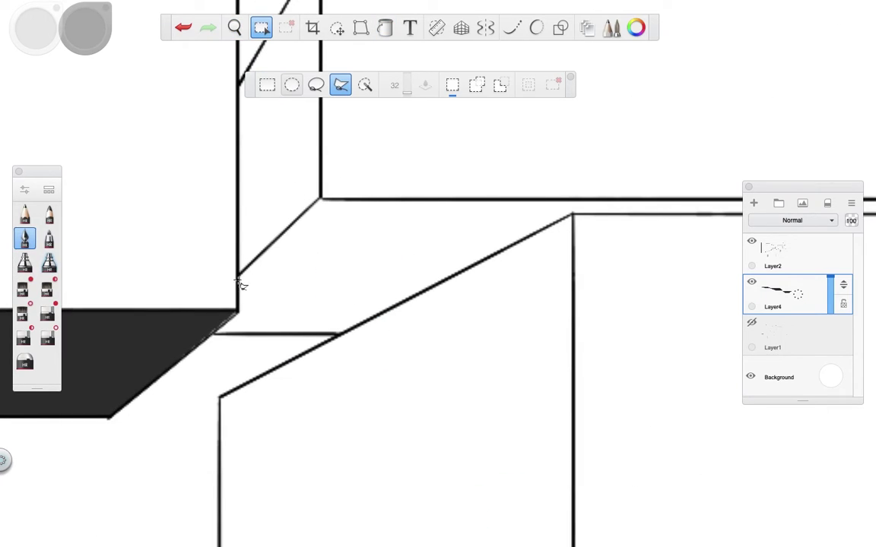
{"action": "scroll", "coordinate": [585, 202], "scroll_direction": "right", "scroll_amount": 10}
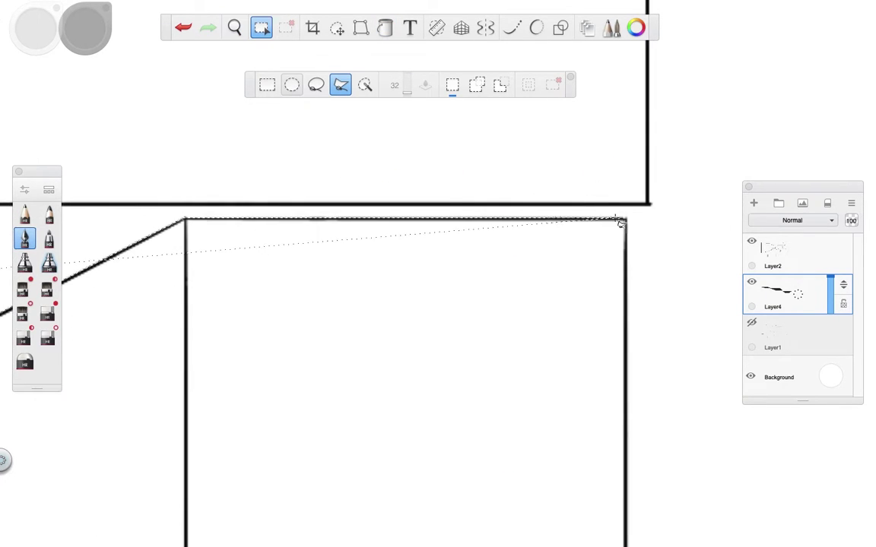
Step: Draw the upper-right box's missing lower receding edge in black on Layer2, using the one-point perspective guide
{"action": "scroll", "coordinate": [403, 238], "scroll_direction": "down", "scroll_amount": 4}
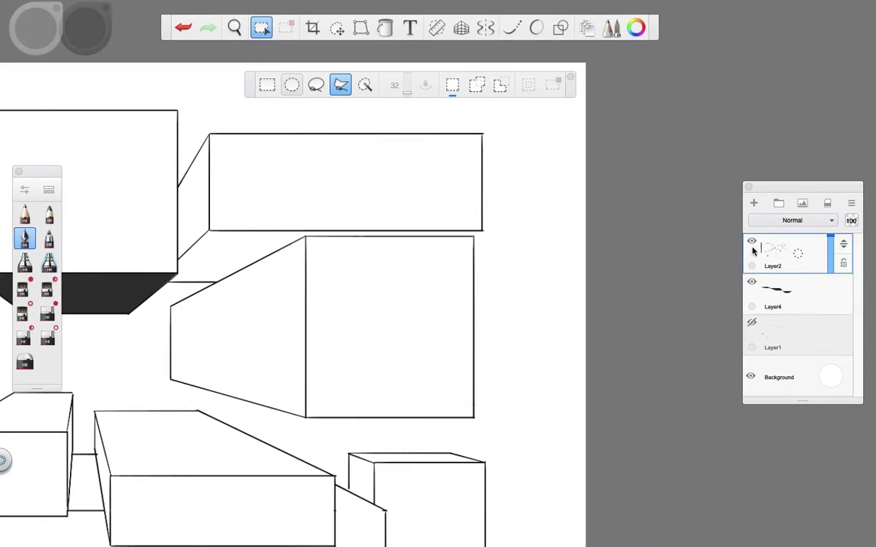
{"action": "scroll", "coordinate": [403, 238], "scroll_direction": "up", "scroll_amount": 4}
{"action": "left_click", "coordinate": [89, 30]}
{"action": "left_click", "coordinate": [460, 27]}
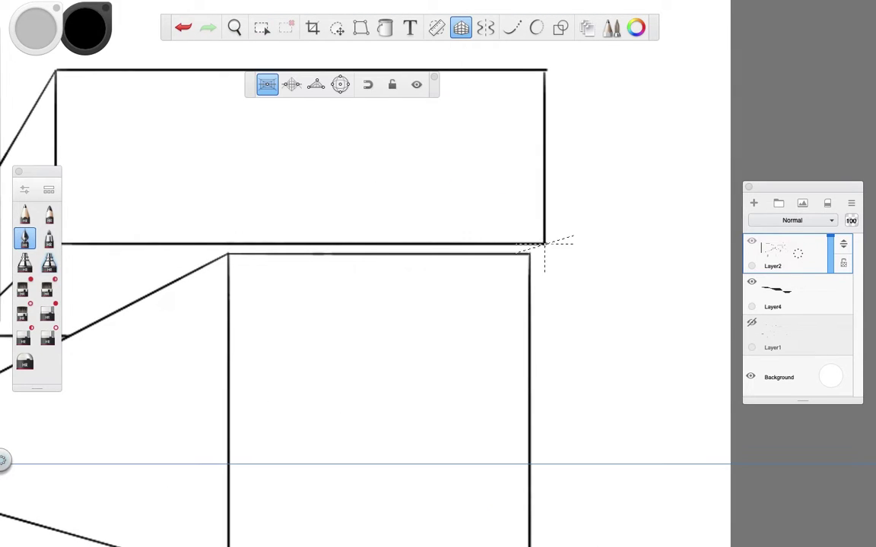
Step: Outline the visible underside of the upper-right box on Layer4 with a polyline selection and fill it with the same dark grey
{"action": "left_click", "coordinate": [791, 293]}
{"action": "scroll", "coordinate": [532, 228], "scroll_direction": "left", "scroll_amount": 10}
{"action": "left_click", "coordinate": [262, 27]}
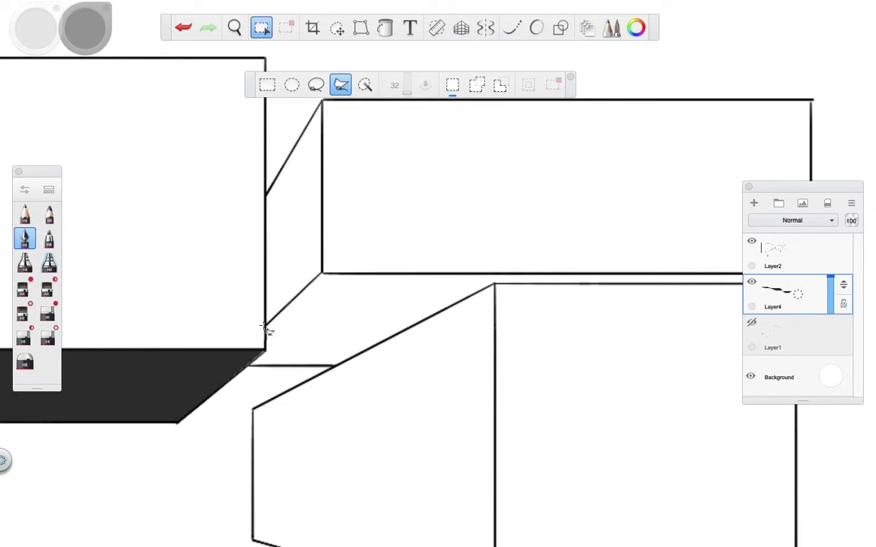
{"action": "left_click", "coordinate": [482, 284]}
{"action": "scroll", "coordinate": [482, 274], "scroll_direction": "right", "scroll_amount": 10}
{"action": "left_click", "coordinate": [421, 274]}
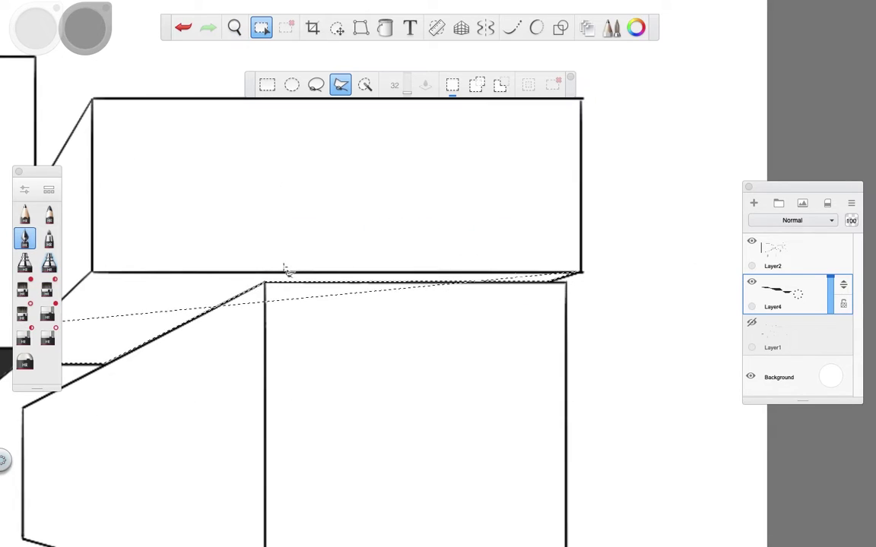
{"action": "scroll", "coordinate": [447, 186], "scroll_direction": "left", "scroll_amount": 10}
{"action": "double_click", "coordinate": [447, 185]}
{"action": "left_click", "coordinate": [385, 28]}
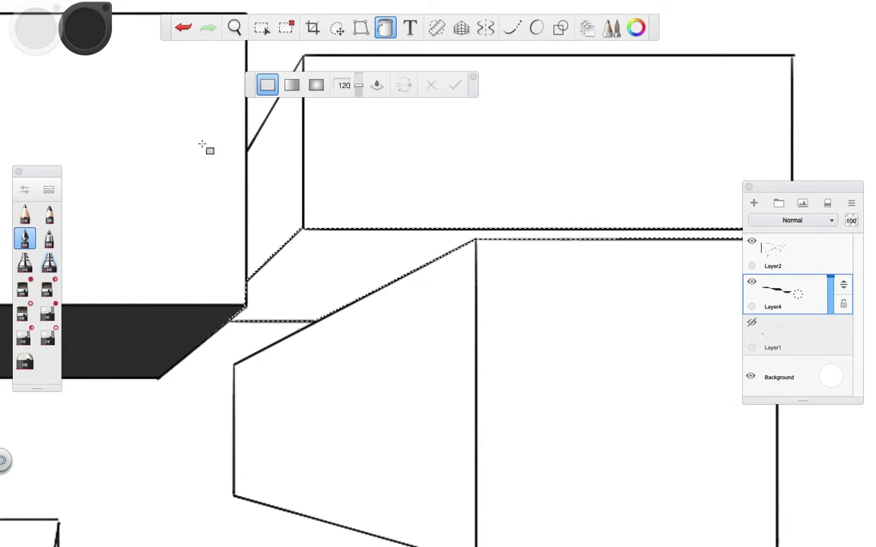
{"action": "key", "text": "ctrl+z"}
{"action": "left_click", "coordinate": [385, 27]}
{"action": "left_click", "coordinate": [399, 304]}
Step: Lighten the fill colour to a medium-dark grey and add a new layer directly above Layer4
{"action": "scroll", "coordinate": [383, 294], "scroll_direction": "down", "scroll_amount": 5}
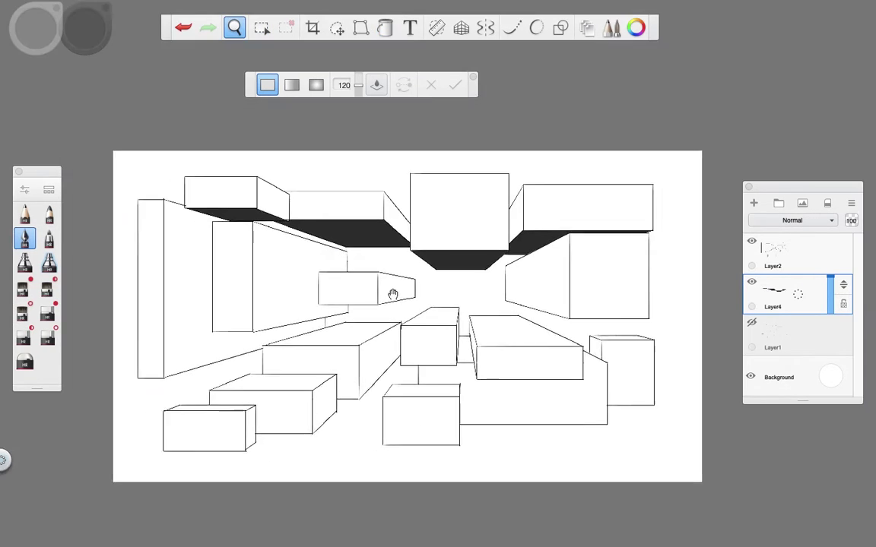
{"action": "scroll", "coordinate": [539, 244], "scroll_direction": "left", "scroll_amount": 5}
{"action": "scroll", "coordinate": [380, 228], "scroll_direction": "right", "scroll_amount": 5}
{"action": "scroll", "coordinate": [380, 228], "scroll_direction": "up", "scroll_amount": 2}
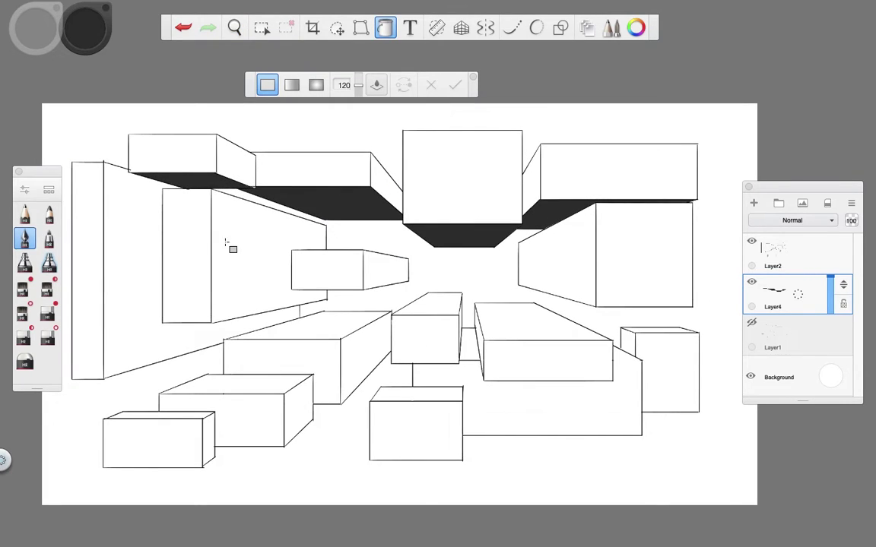
{"action": "scroll", "coordinate": [221, 243], "scroll_direction": "up", "scroll_amount": 5}
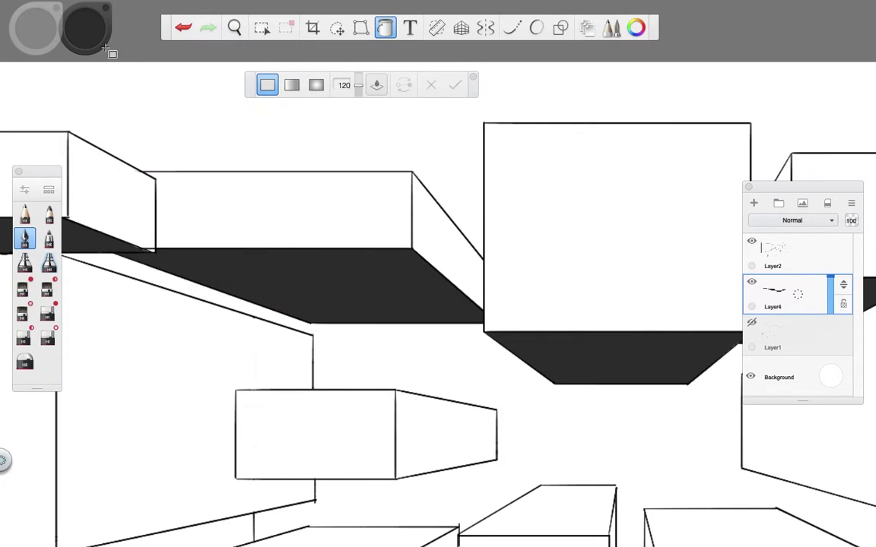
{"action": "left_click_drag", "start_coordinate": [93, 11], "coordinate": [127, 127]}
{"action": "scroll", "coordinate": [430, 254], "scroll_direction": "up", "scroll_amount": 5}
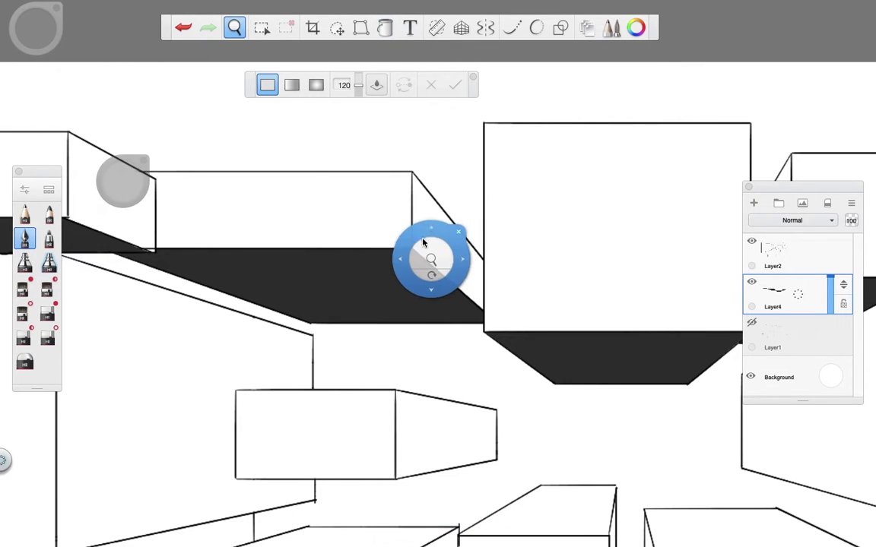
{"action": "scroll", "coordinate": [322, 229], "scroll_direction": "down", "scroll_amount": 1}
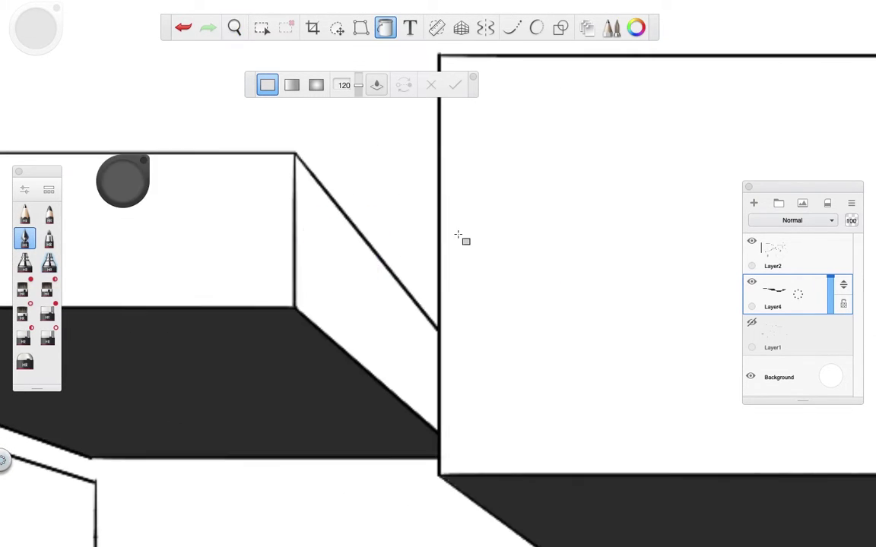
{"action": "left_click", "coordinate": [755, 204]}
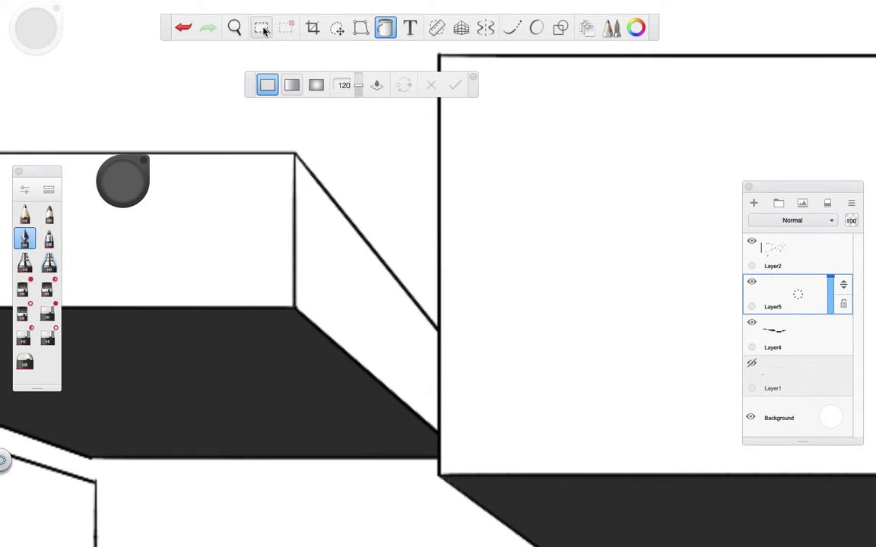
Step: Outline the visible side faces of the second upper box and the upper-left box, filling each with the medium-dark grey
{"action": "left_click", "coordinate": [261, 28]}
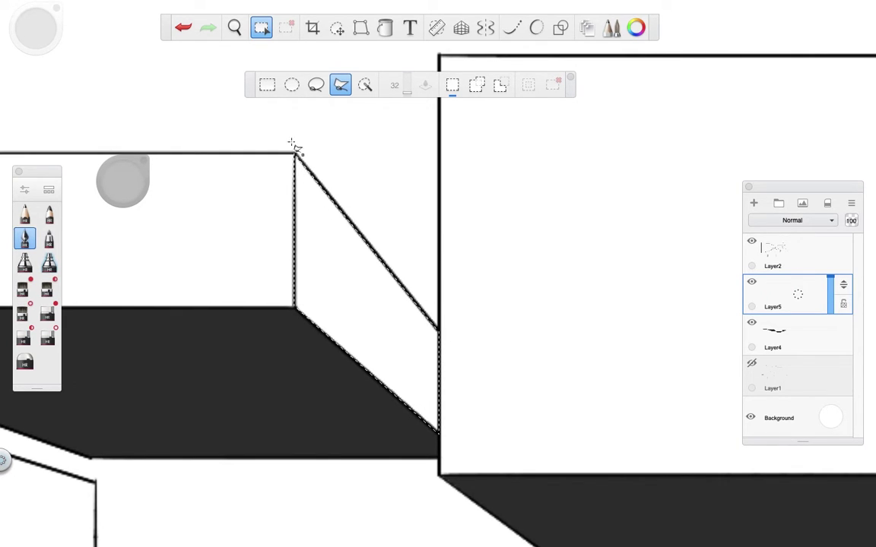
{"action": "key", "text": "f"}
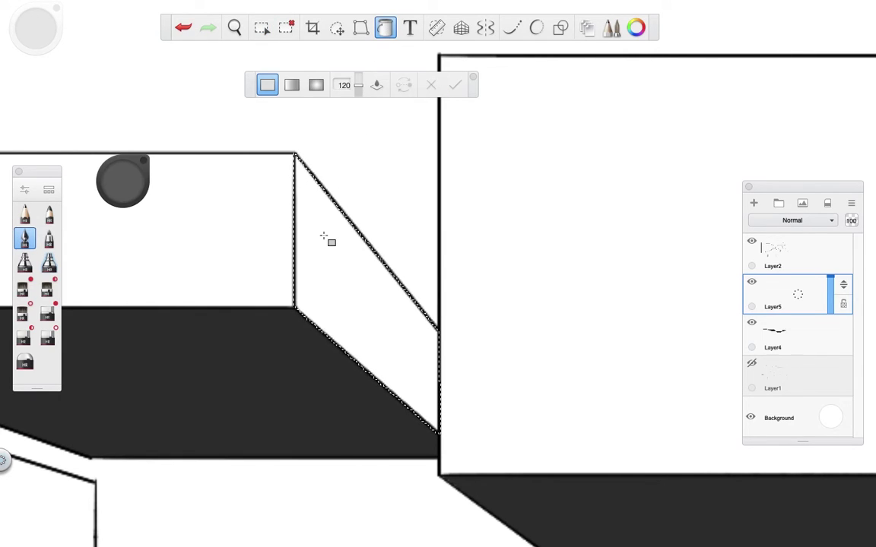
{"action": "left_click", "coordinate": [326, 230]}
{"action": "left_click_drag", "start_coordinate": [159, 352], "coordinate": [339, 271]}
{"action": "left_click", "coordinate": [261, 27]}
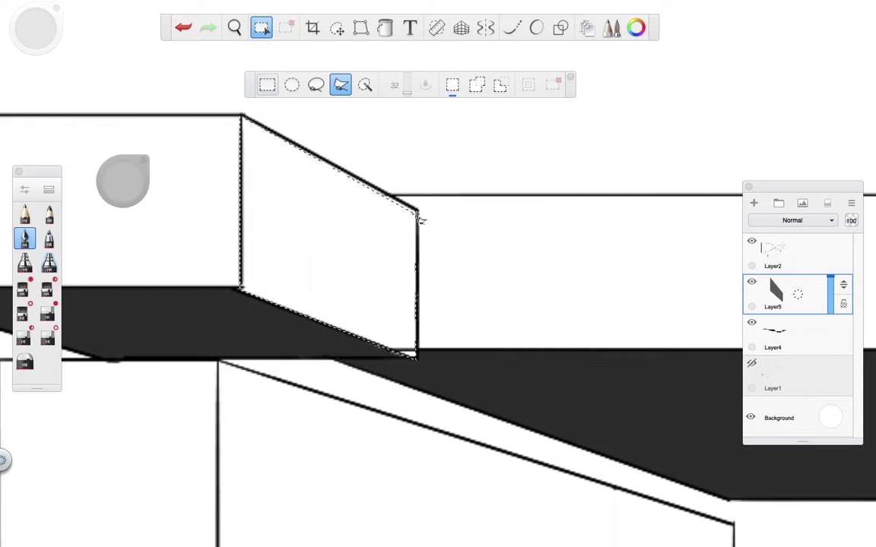
{"action": "key", "text": "f"}
{"action": "scroll", "coordinate": [410, 212], "scroll_direction": "up", "scroll_amount": 5}
Step: Outline the side face of the small floating box left of centre and fill it with the medium-dark grey
{"action": "left_click_drag", "start_coordinate": [410, 212], "coordinate": [257, 81]}
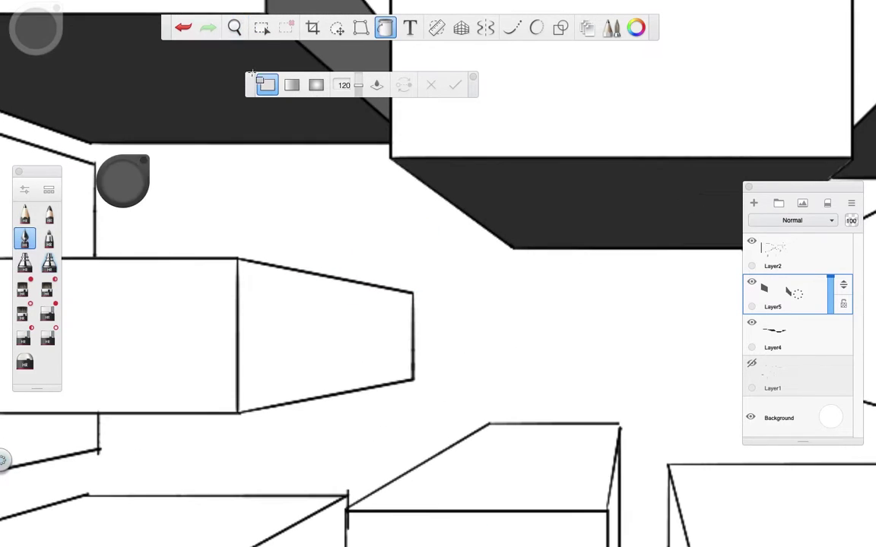
{"action": "key", "text": "m"}
{"action": "key", "text": "f"}
{"action": "left_click", "coordinate": [243, 270]}
{"action": "scroll", "coordinate": [504, 225], "scroll_direction": "up", "scroll_amount": 5}
Step: Select the inner tall left box's side face, tracing around the small box overlapping it, and fill it with medium-dark grey
{"action": "key", "text": "m"}
{"action": "left_click", "coordinate": [254, 439]}
{"action": "left_click", "coordinate": [701, 351]}
{"action": "left_click", "coordinate": [701, 311]}
{"action": "left_click", "coordinate": [564, 311]}
{"action": "left_click", "coordinate": [564, 158]}
{"action": "left_click", "coordinate": [698, 158]}
{"action": "scroll", "coordinate": [697, 157], "scroll_direction": "up", "scroll_amount": 4}
{"action": "scroll", "coordinate": [652, 220], "scroll_direction": "up", "scroll_amount": 3}
{"action": "left_click", "coordinate": [229, 162]}
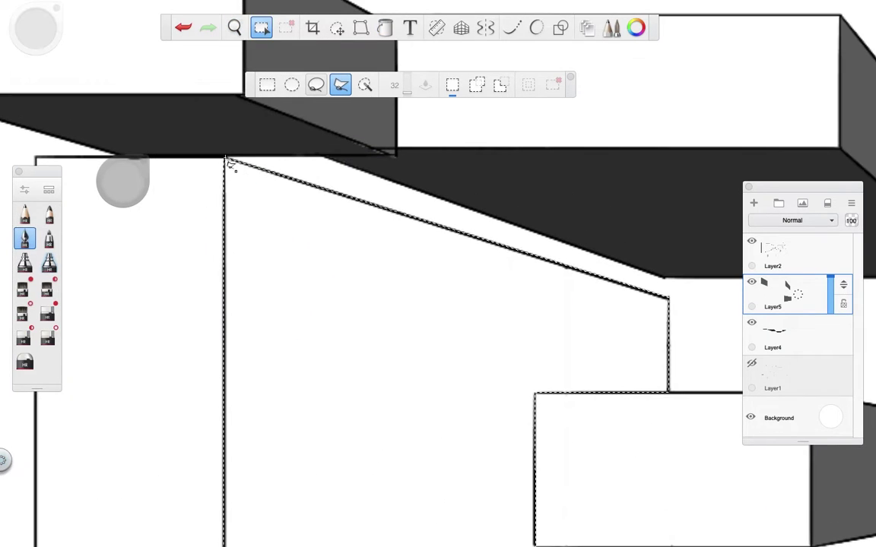
{"action": "key", "text": "f"}
{"action": "left_click", "coordinate": [326, 377]}
Step: Outline the upper-right box's visible side face beside the central upper box and fill it with the medium-dark grey
{"action": "scroll", "coordinate": [472, 244], "scroll_direction": "down", "scroll_amount": 5}
{"action": "scroll", "coordinate": [338, 157], "scroll_direction": "up", "scroll_amount": 5}
{"action": "key", "text": "m"}
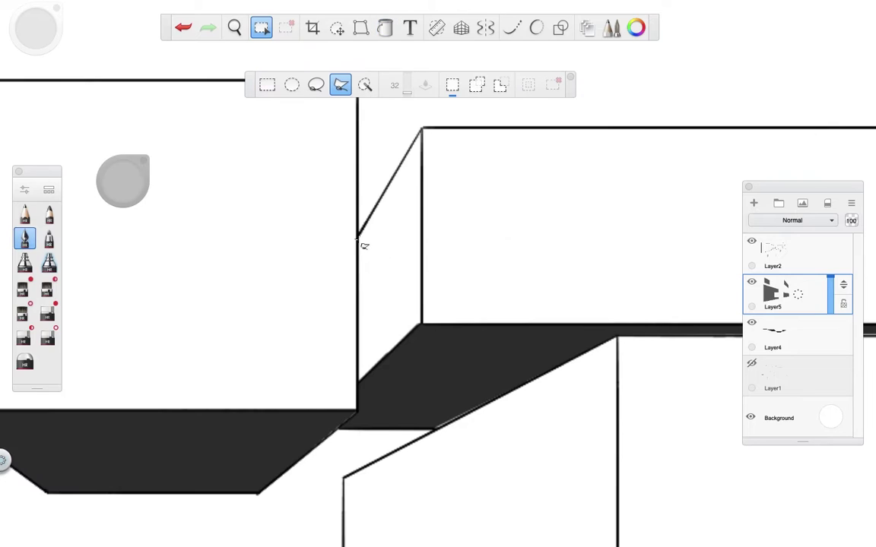
{"action": "left_click", "coordinate": [359, 237]}
{"action": "key", "text": "f"}
{"action": "left_click", "coordinate": [389, 251]}
Step: Outline the receding side face of the large box below the upper-right box and fill it with medium-dark grey
{"action": "scroll", "coordinate": [466, 297], "scroll_direction": "down", "scroll_amount": 5}
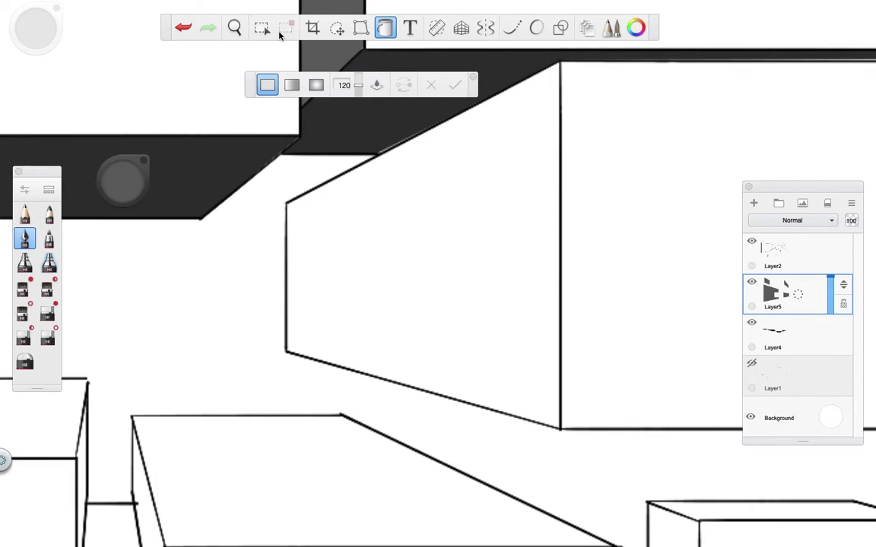
{"action": "key", "text": "m"}
{"action": "scroll", "coordinate": [522, 301], "scroll_direction": "up", "scroll_amount": 2}
{"action": "left_click", "coordinate": [280, 332]}
{"action": "key", "text": "f"}
{"action": "left_click", "coordinate": [380, 342]}
Step: Outline the visible side face of the small box at the lower far right and fill it with medium-dark grey
{"action": "scroll", "coordinate": [239, 417], "scroll_direction": "down", "scroll_amount": 5}
{"action": "key", "text": "m"}
{"action": "key", "text": "m"}
{"action": "left_click", "coordinate": [476, 213]}
Step: Fill the narrow side faces of the wide lower-right box and the small centre box with medium-dark grey
{"action": "scroll", "coordinate": [384, 171], "scroll_direction": "down", "scroll_amount": 5}
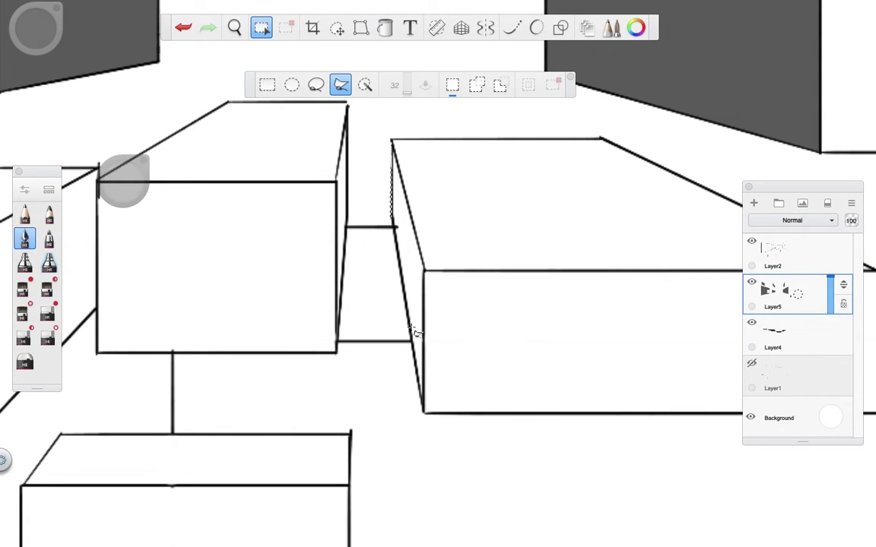
{"action": "key", "text": "f"}
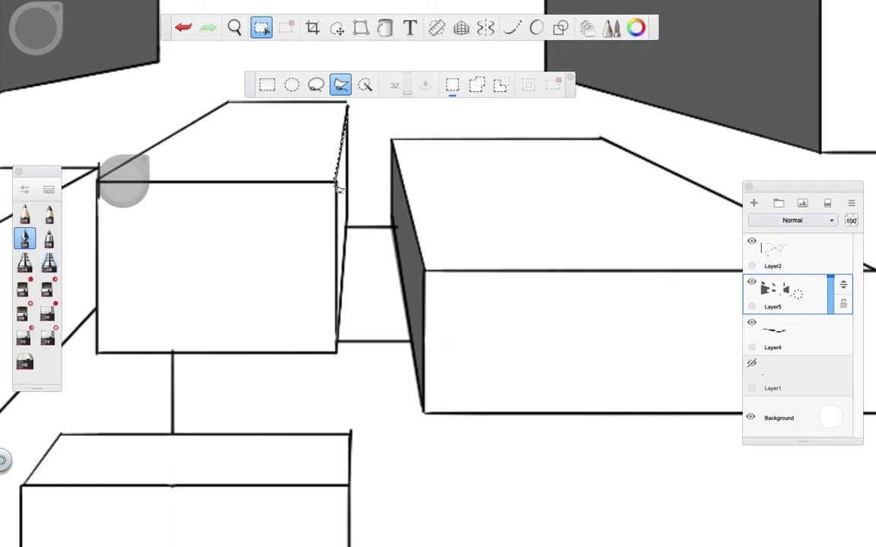
{"action": "scroll", "coordinate": [350, 232], "scroll_direction": "left", "scroll_amount": 10}
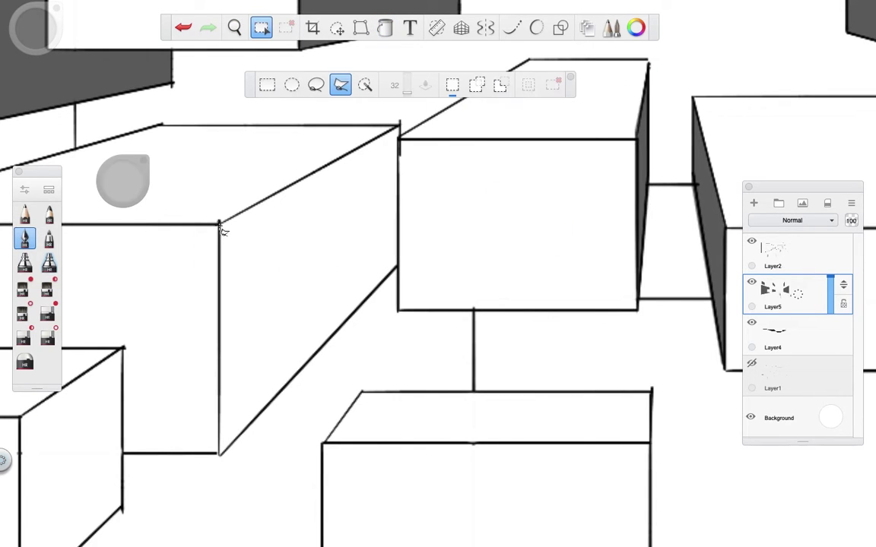
Step: Outline the side faces of the long lower-left box and the middle box in front of it, filling both with medium-dark grey
{"action": "left_click", "coordinate": [401, 137]}
{"action": "scroll", "coordinate": [502, 176], "scroll_direction": "down", "scroll_amount": 5}
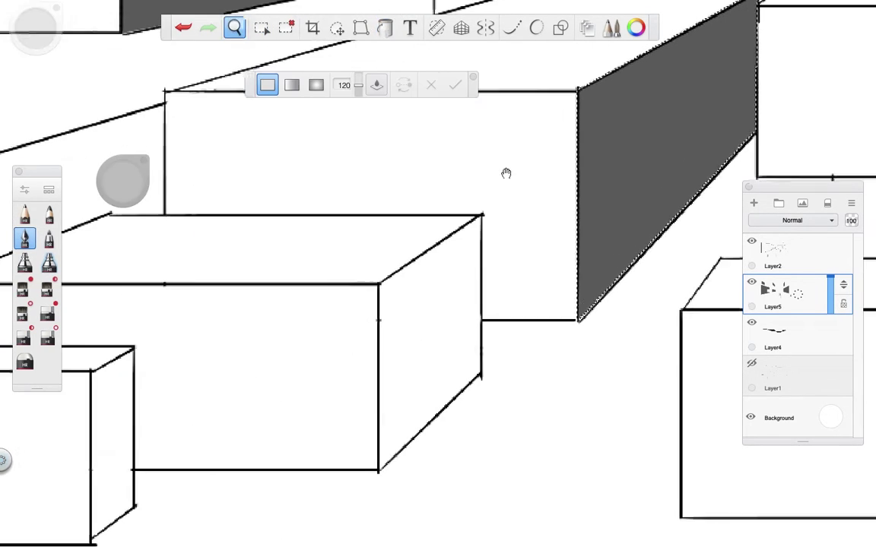
{"action": "scroll", "coordinate": [327, 254], "scroll_direction": "up", "scroll_amount": 5}
{"action": "scroll", "coordinate": [311, 228], "scroll_direction": "down", "scroll_amount": 3}
{"action": "scroll", "coordinate": [312, 228], "scroll_direction": "right", "scroll_amount": 2}
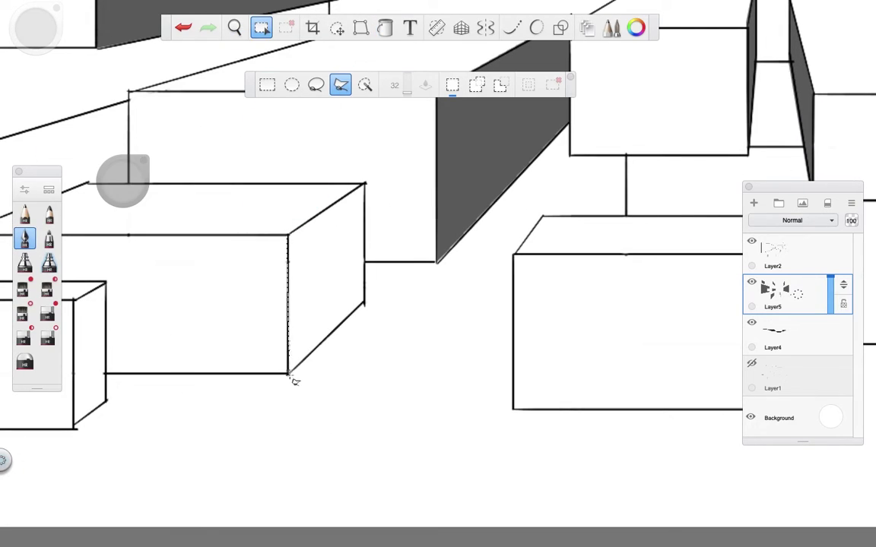
{"action": "scroll", "coordinate": [365, 186], "scroll_direction": "down", "scroll_amount": 3}
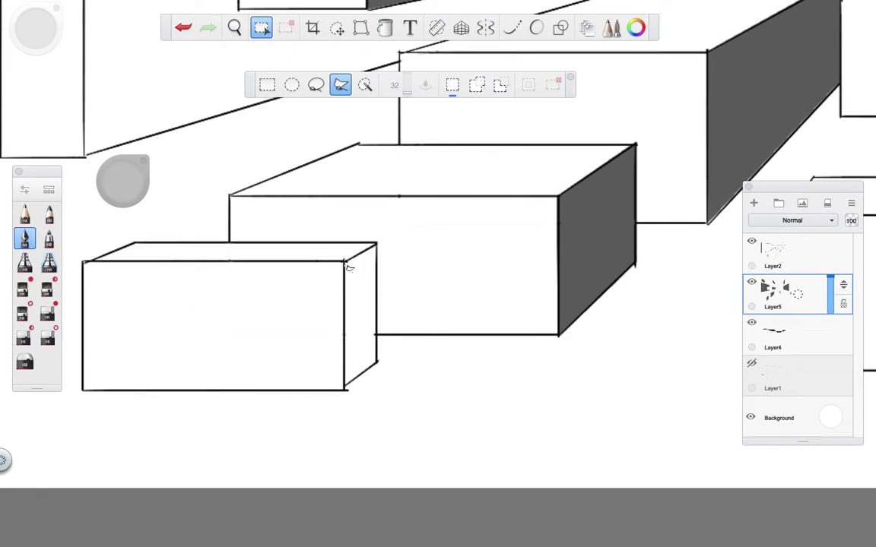
Step: Select the side face of the frontmost lower-left box and fill it with medium-dark grey
{"action": "left_click", "coordinate": [380, 369]}
{"action": "key", "text": "f"}
{"action": "scroll", "coordinate": [289, 260], "scroll_direction": "down", "scroll_amount": 5}
Step: Outline the visible side face of the far-left tall box around the boxes overlapping it and fill it with medium-dark grey
{"action": "scroll", "coordinate": [289, 260], "scroll_direction": "up", "scroll_amount": 8}
{"action": "left_click", "coordinate": [261, 27]}
{"action": "scroll", "coordinate": [166, 184], "scroll_direction": "down", "scroll_amount": 5}
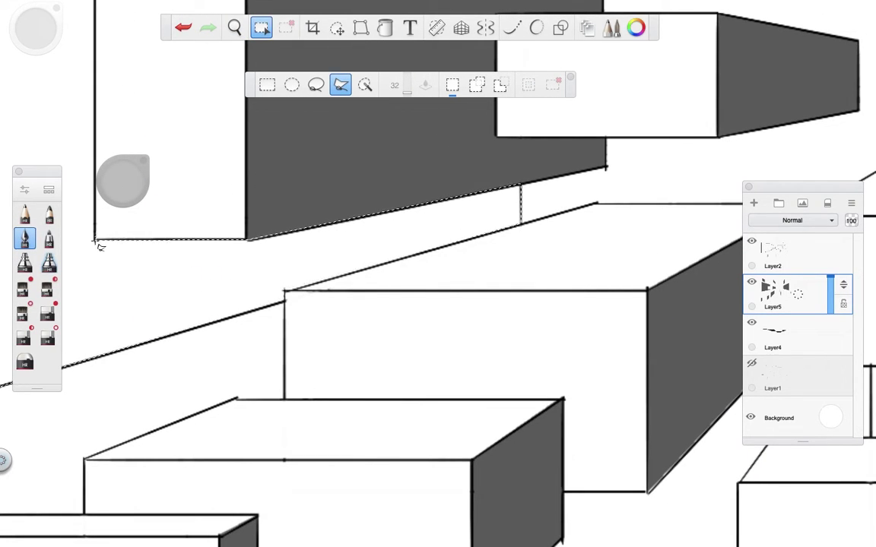
{"action": "scroll", "coordinate": [102, 244], "scroll_direction": "up", "scroll_amount": 5}
{"action": "key", "text": "f"}
Step: Lighten the fill colour to a lighter grey and add a new layer directly above Layer5
{"action": "scroll", "coordinate": [256, 252], "scroll_direction": "down", "scroll_amount": 6}
{"action": "scroll", "coordinate": [257, 252], "scroll_direction": "down", "scroll_amount": 3}
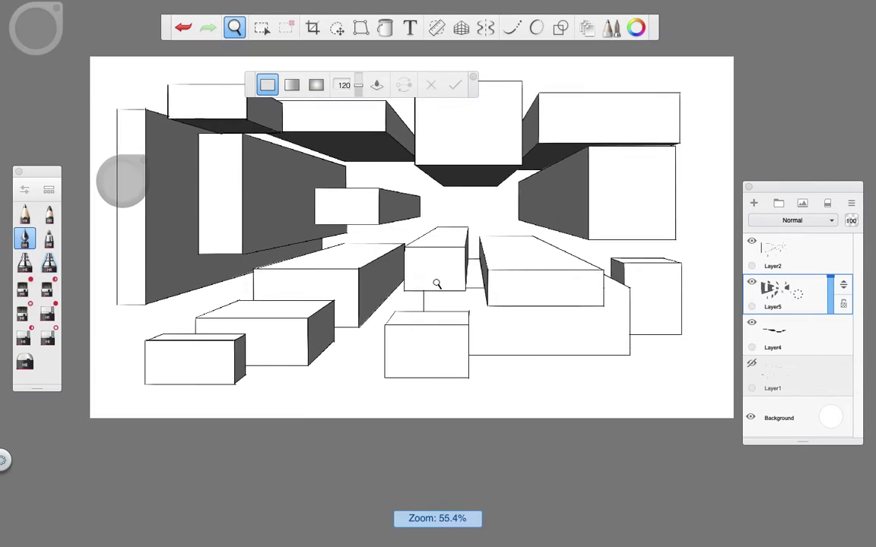
{"action": "left_click_drag", "start_coordinate": [122, 180], "coordinate": [114, 83]}
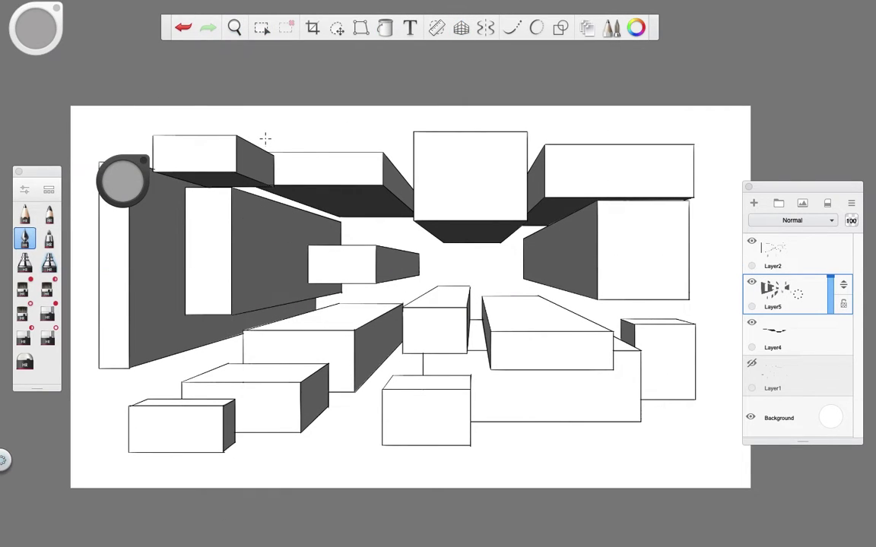
{"action": "scroll", "coordinate": [251, 181], "scroll_direction": "up", "scroll_amount": 5}
{"action": "left_click", "coordinate": [261, 29]}
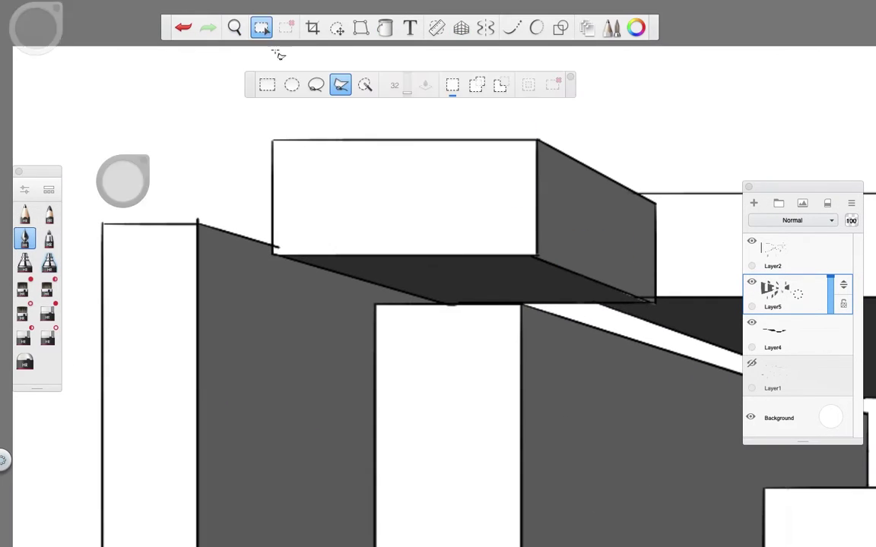
{"action": "left_click", "coordinate": [753, 204]}
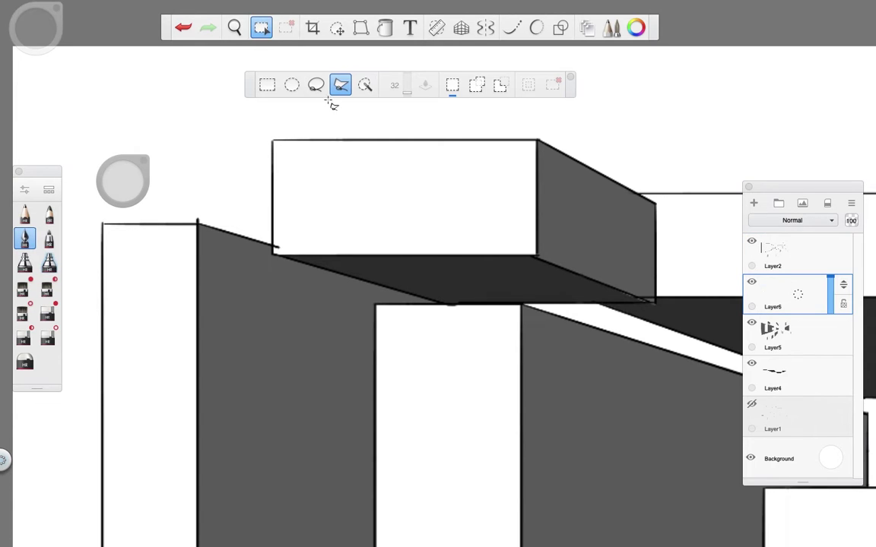
Step: Outline the front faces of the upper-left box and the second upper box, filling both with the lighter grey
{"action": "key", "text": "f"}
{"action": "left_click_drag", "start_coordinate": [352, 209], "coordinate": [372, 195]}
{"action": "key", "text": "m"}
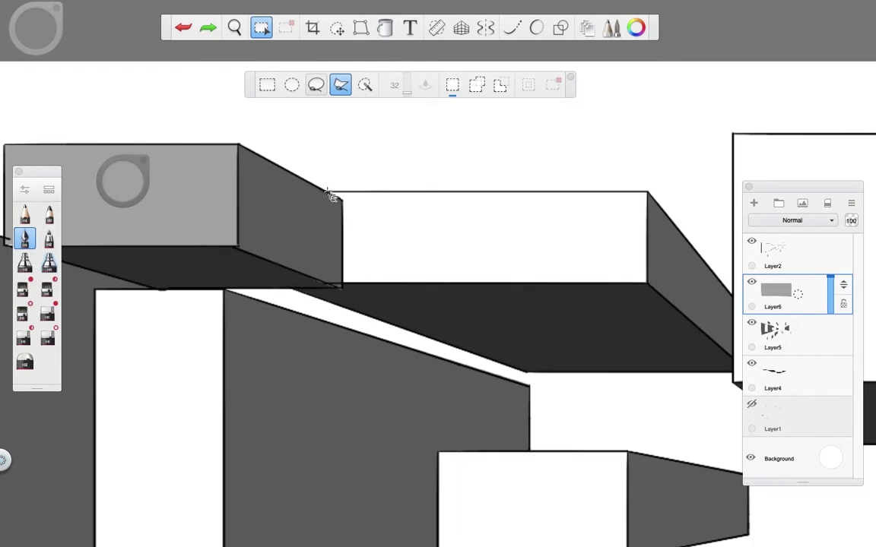
{"action": "left_click_drag", "start_coordinate": [650, 196], "coordinate": [433, 173]}
Step: Outline the front faces of the two tall left boxes and fill them with the lighter grey
{"action": "left_click", "coordinate": [430, 518]}
{"action": "left_click", "coordinate": [557, 523]}
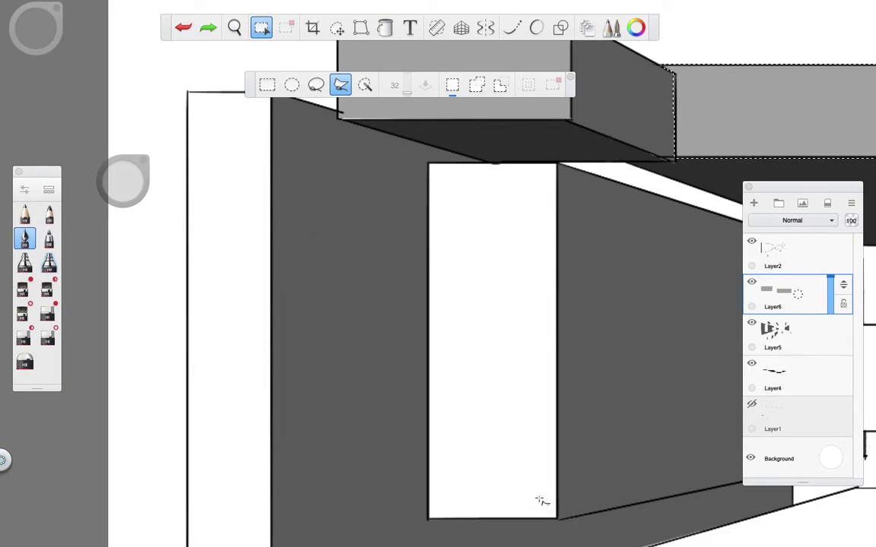
{"action": "scroll", "coordinate": [557, 523], "scroll_direction": "right", "scroll_amount": 5}
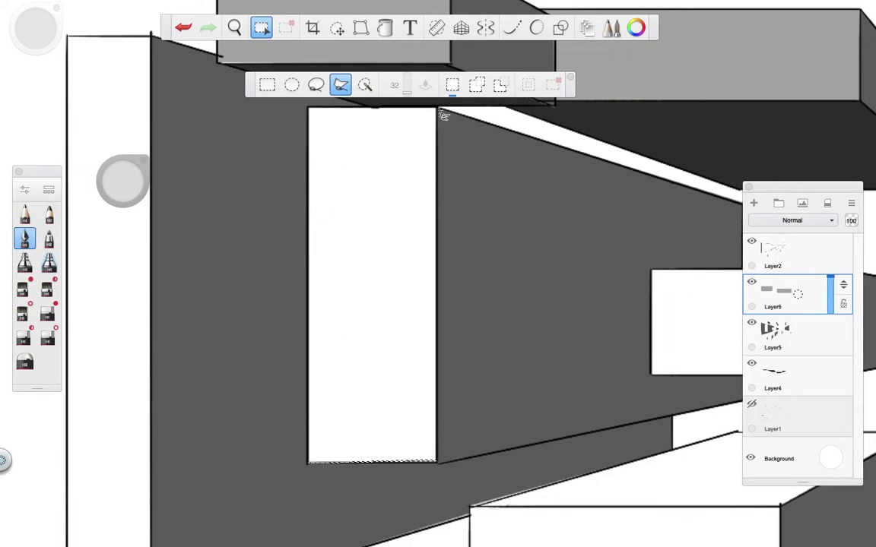
{"action": "mouse_move", "coordinate": [411, 264]}
{"action": "left_mouse_down"}
{"action": "mouse_move", "coordinate": [344, 220]}
{"action": "mouse_move", "coordinate": [259, 30]}
{"action": "left_mouse_up"}
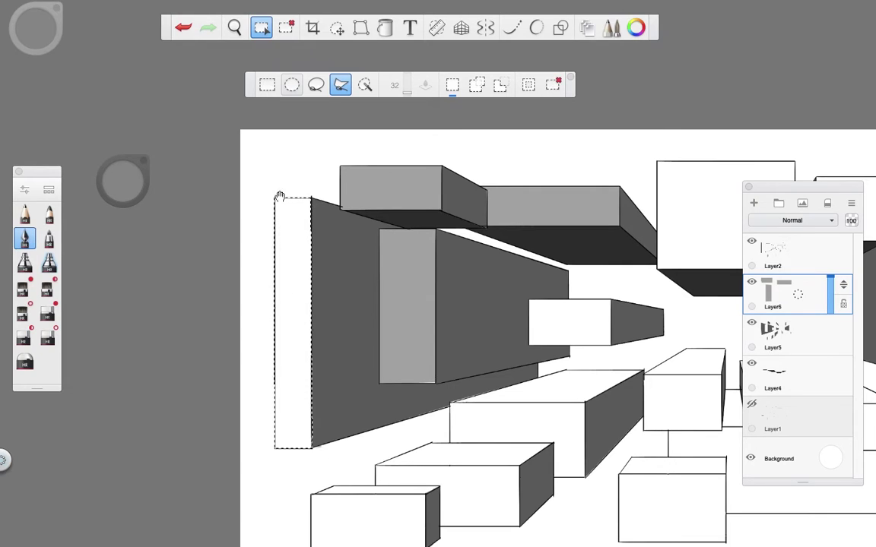
{"action": "key", "text": "f"}
{"action": "left_click", "coordinate": [371, 260]}
Step: Outline the front faces of the small floating box left of centre and the central upper box, filling both with lighter grey
{"action": "mouse_move", "coordinate": [410, 274]}
{"action": "left_mouse_down"}
{"action": "mouse_move", "coordinate": [455, 240]}
{"action": "mouse_move", "coordinate": [262, 234]}
{"action": "left_mouse_up"}
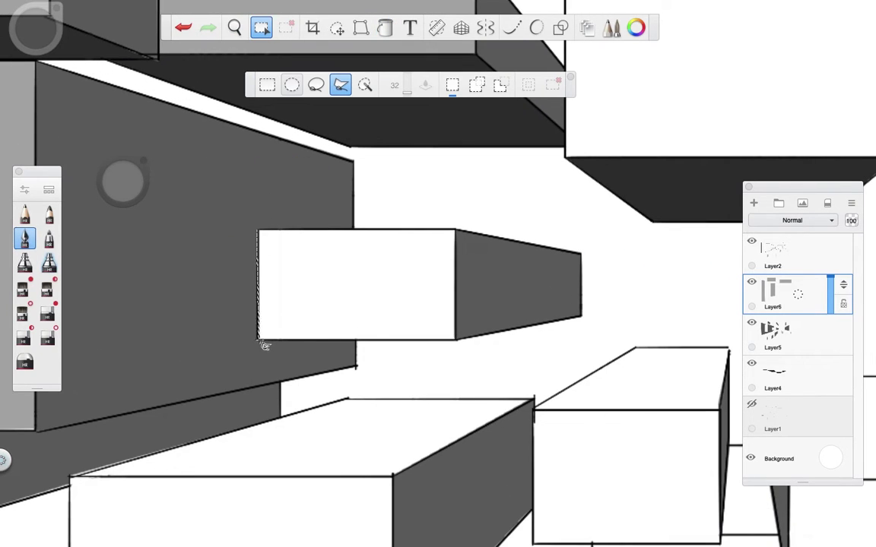
{"action": "left_click_drag", "start_coordinate": [459, 235], "coordinate": [267, 23]}
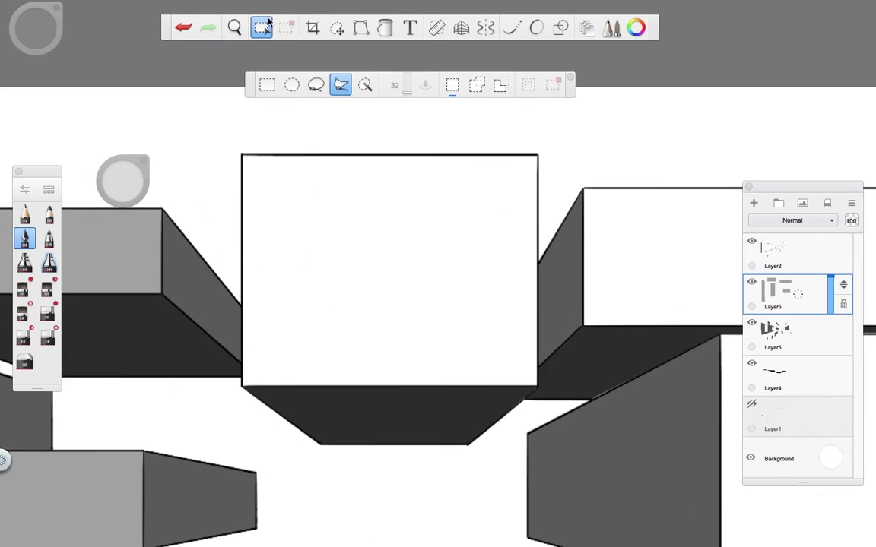
{"action": "left_click_drag", "start_coordinate": [541, 391], "coordinate": [538, 386]}
{"action": "key", "text": "f"}
{"action": "left_click", "coordinate": [477, 185]}
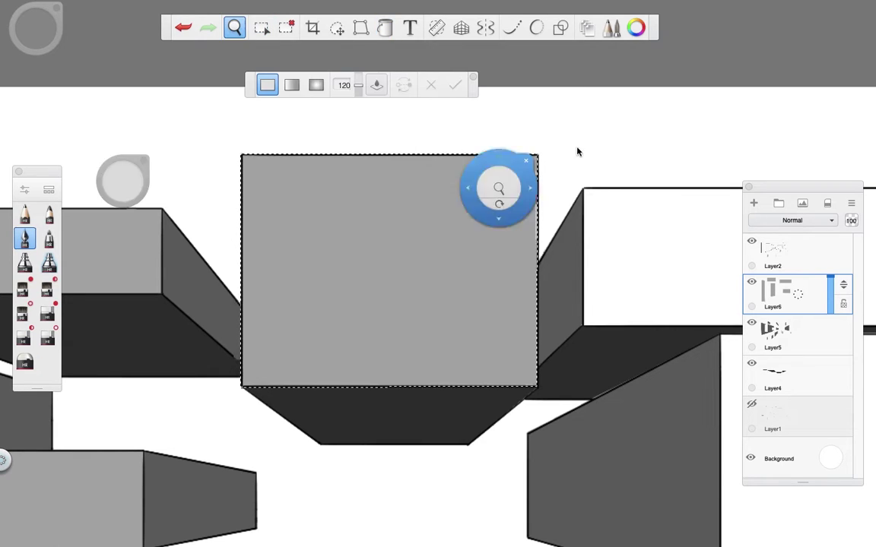
Step: Outline the front face of the upper-right box and fill it with the lighter grey
{"action": "left_click_drag", "start_coordinate": [476, 186], "coordinate": [196, 341]}
{"action": "key", "text": "m"}
{"action": "left_click", "coordinate": [578, 196]}
{"action": "left_click", "coordinate": [190, 197]}
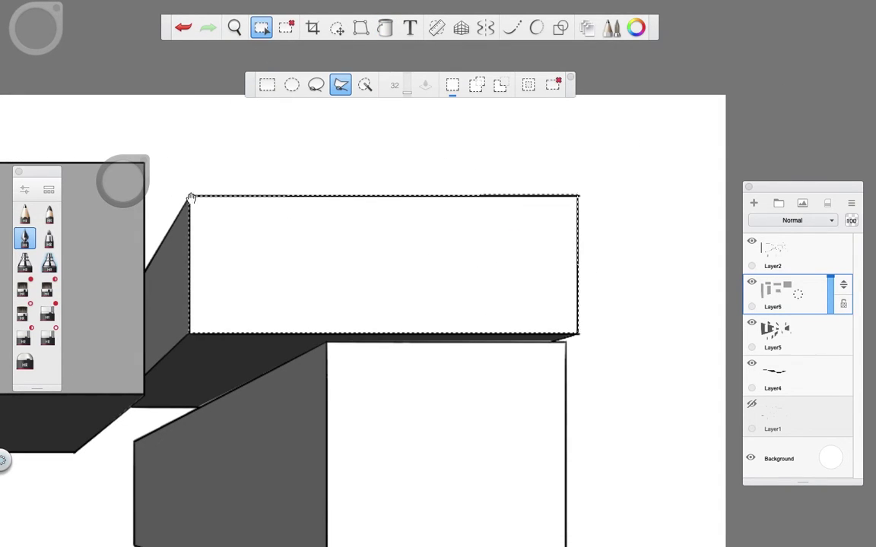
{"action": "key", "text": "f"}
{"action": "left_click", "coordinate": [384, 264]}
{"action": "left_click_drag", "start_coordinate": [384, 265], "coordinate": [244, 230]}
Step: Outline the front face of the tall right box below it and fill it with the same grey
{"action": "key", "text": "m"}
{"action": "left_click", "coordinate": [494, 408]}
{"action": "left_click", "coordinate": [494, 156]}
{"action": "left_click", "coordinate": [256, 156]}
{"action": "key", "text": "f"}
{"action": "left_click", "coordinate": [335, 302]}
{"action": "left_click_drag", "start_coordinate": [335, 302], "coordinate": [263, 59]}
Step: Outline the visible front face of the lower-right box around the overlapping floor box and fill it with the lighter grey
{"action": "key", "text": "m"}
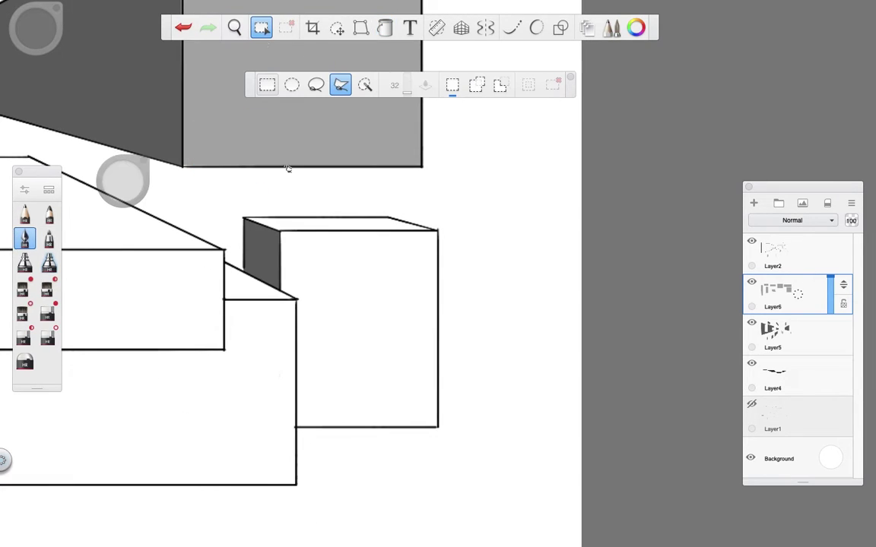
{"action": "left_click", "coordinate": [441, 237]}
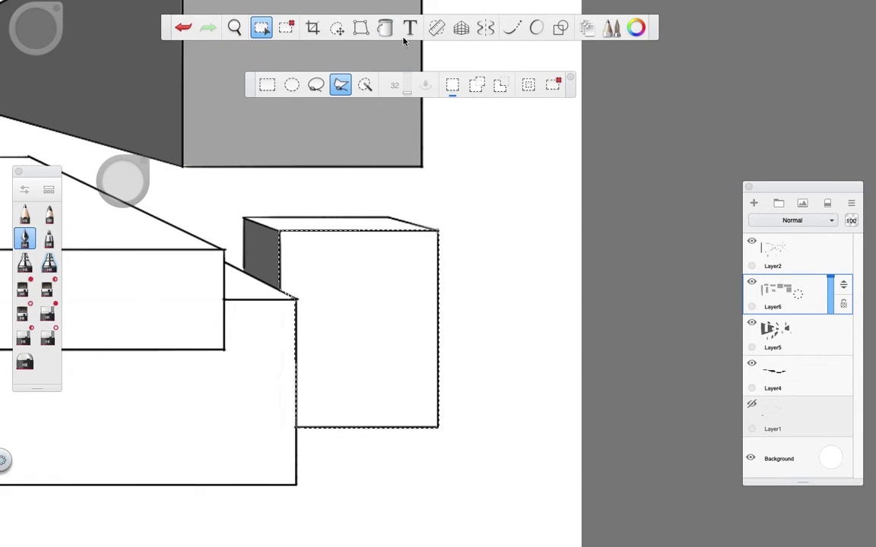
{"action": "key", "text": "f"}
{"action": "left_click", "coordinate": [358, 327]}
{"action": "left_click_drag", "start_coordinate": [358, 327], "coordinate": [567, 248]}
Step: Outline and fill the front faces of the wide low box and the small central floor box with the lighter grey
{"action": "key", "text": "m"}
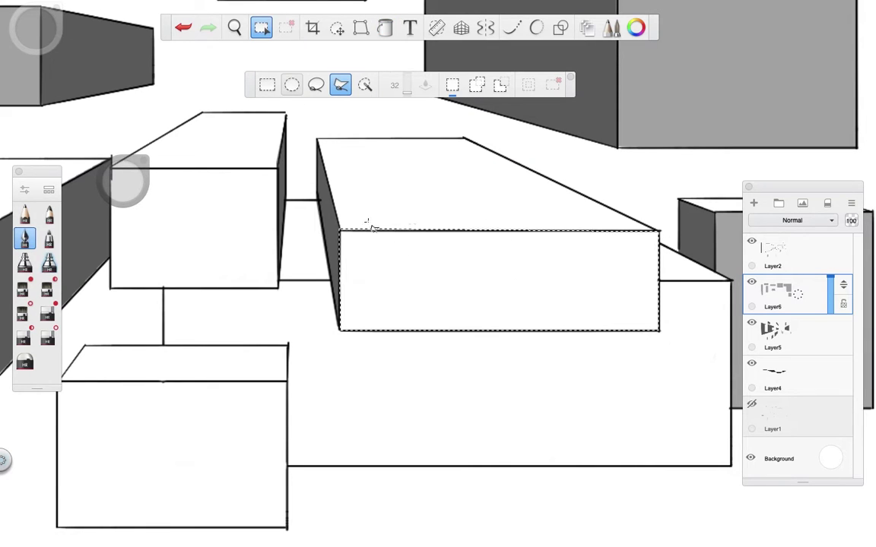
{"action": "key", "text": "f"}
{"action": "left_click", "coordinate": [441, 276]}
{"action": "left_click_drag", "start_coordinate": [441, 276], "coordinate": [277, 219]}
{"action": "key", "text": "m"}
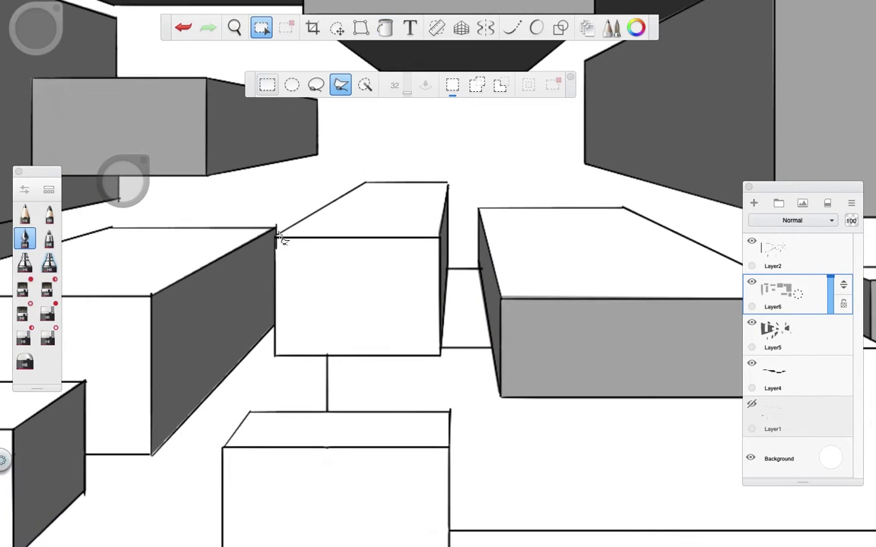
{"action": "key", "text": "f"}
{"action": "left_click", "coordinate": [387, 294]}
{"action": "left_click_drag", "start_coordinate": [387, 294], "coordinate": [675, 227]}
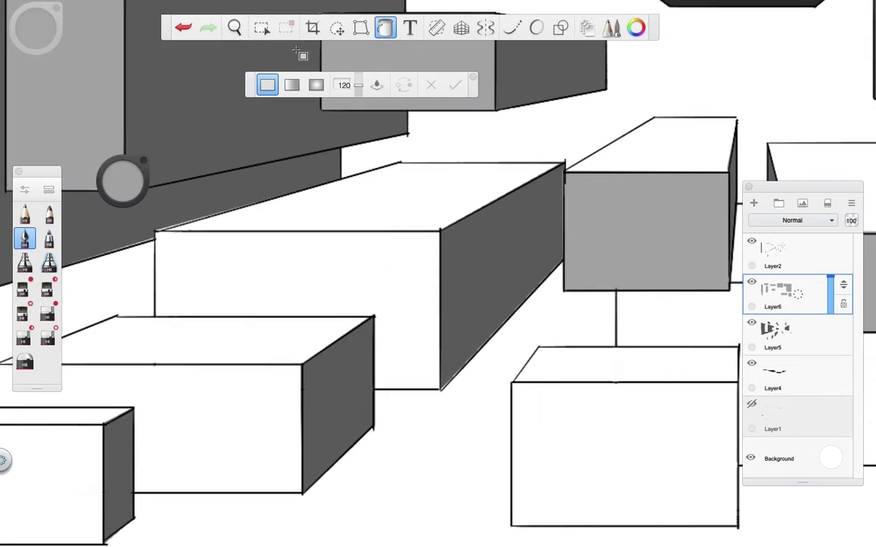
Step: Outline and fill the front faces of the long left floor box and the lower central box with the lighter grey
{"action": "key", "text": "m"}
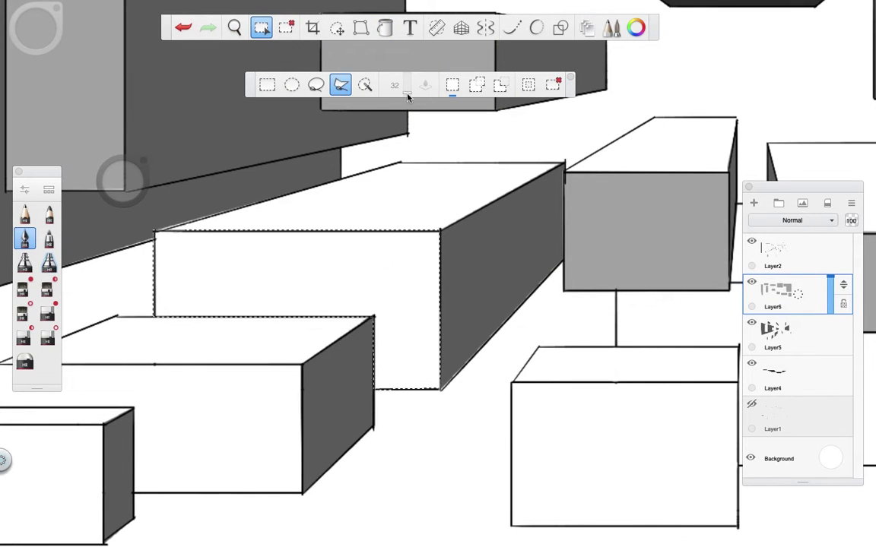
{"action": "key", "text": "f"}
{"action": "left_click", "coordinate": [406, 342]}
{"action": "mouse_move", "coordinate": [517, 392]}
{"action": "left_mouse_down"}
{"action": "mouse_move", "coordinate": [311, 269]}
{"action": "mouse_move", "coordinate": [187, 274]}
{"action": "mouse_move", "coordinate": [274, 105]}
{"action": "left_mouse_up"}
{"action": "key", "text": "m"}
{"action": "left_click", "coordinate": [531, 260]}
{"action": "left_click", "coordinate": [305, 261]}
{"action": "key", "text": "f"}
{"action": "left_click", "coordinate": [305, 257]}
Step: Outline the front faces of the two lower-left floor boxes and fill both with the lighter grey
{"action": "key", "text": "m"}
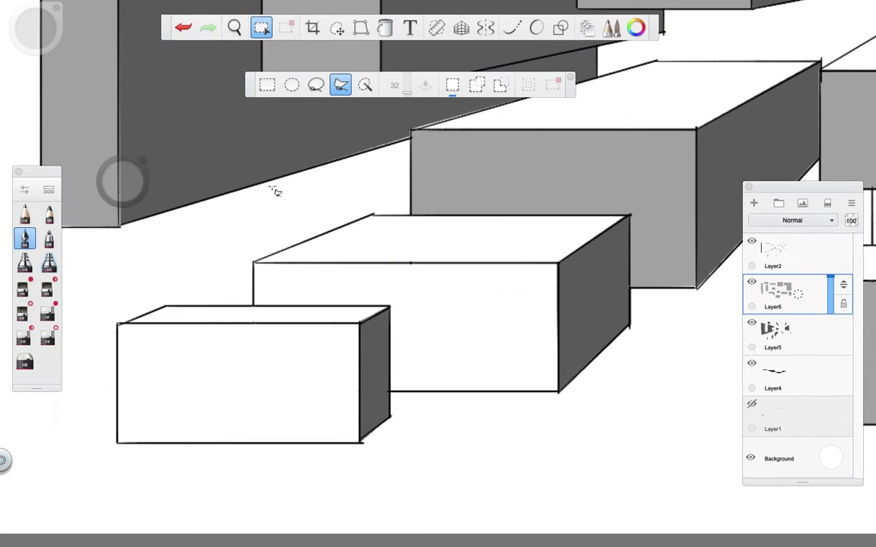
{"action": "key", "text": "f"}
{"action": "left_click", "coordinate": [421, 332]}
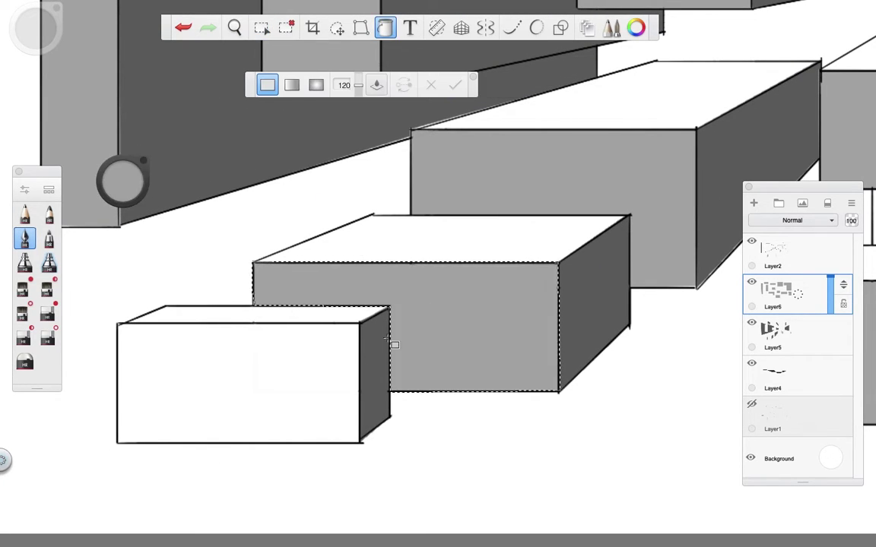
{"action": "left_click_drag", "start_coordinate": [135, 255], "coordinate": [272, 197]}
{"action": "key", "text": "m"}
{"action": "key", "text": "f"}
{"action": "left_click", "coordinate": [367, 318]}
{"action": "left_click_drag", "start_coordinate": [367, 318], "coordinate": [250, 152]}
Step: Outline the large floor box's visible front face around the boxes overlapping it and fill it with the lighter grey
{"action": "left_click", "coordinate": [262, 28]}
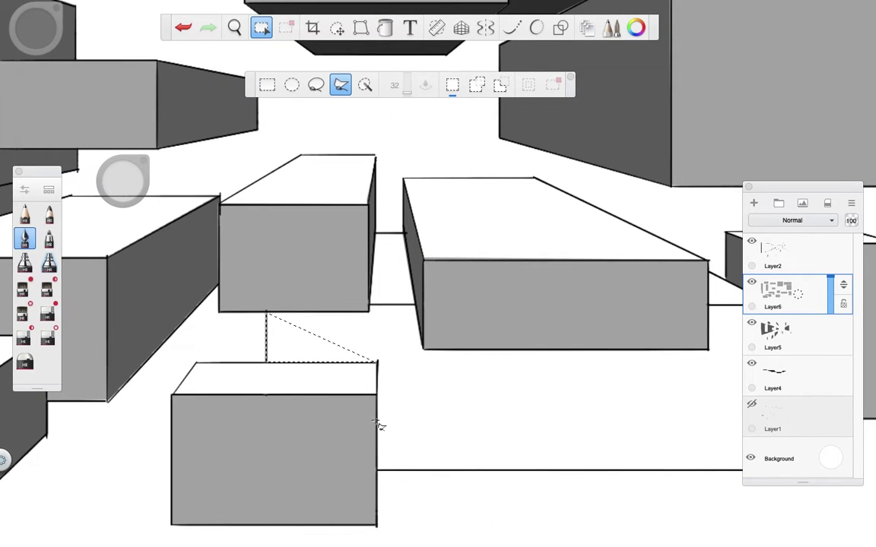
{"action": "left_click", "coordinate": [377, 469]}
{"action": "scroll", "coordinate": [449, 371], "scroll_direction": "right", "scroll_amount": 6}
{"action": "left_click", "coordinate": [530, 447]}
{"action": "left_click", "coordinate": [466, 284]}
{"action": "left_click", "coordinate": [466, 327]}
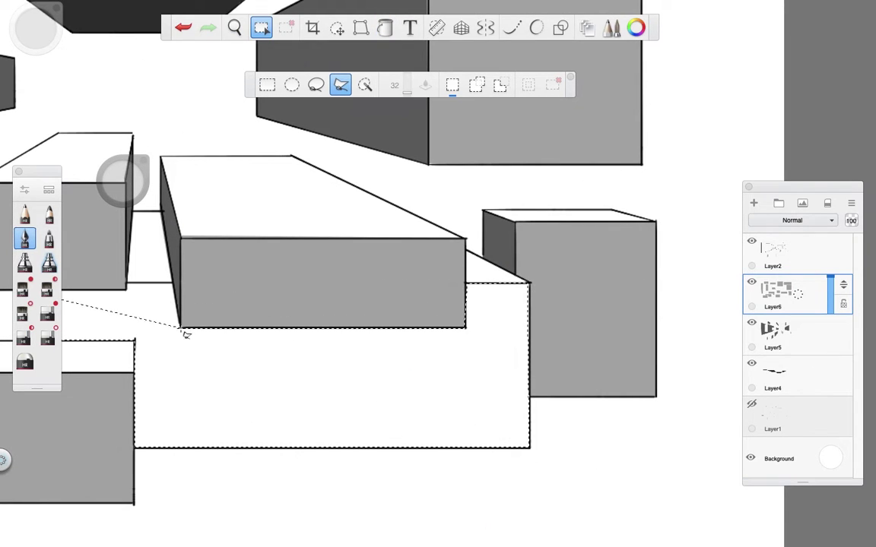
{"action": "scroll", "coordinate": [133, 290], "scroll_direction": "down", "scroll_amount": 3}
{"action": "key", "text": "f"}
{"action": "left_click", "coordinate": [434, 377]}
Step: Add a new layer above Layer6 and fill the top face of the long left floor box with a very light grey
{"action": "scroll", "coordinate": [434, 377], "scroll_direction": "down", "scroll_amount": 5}
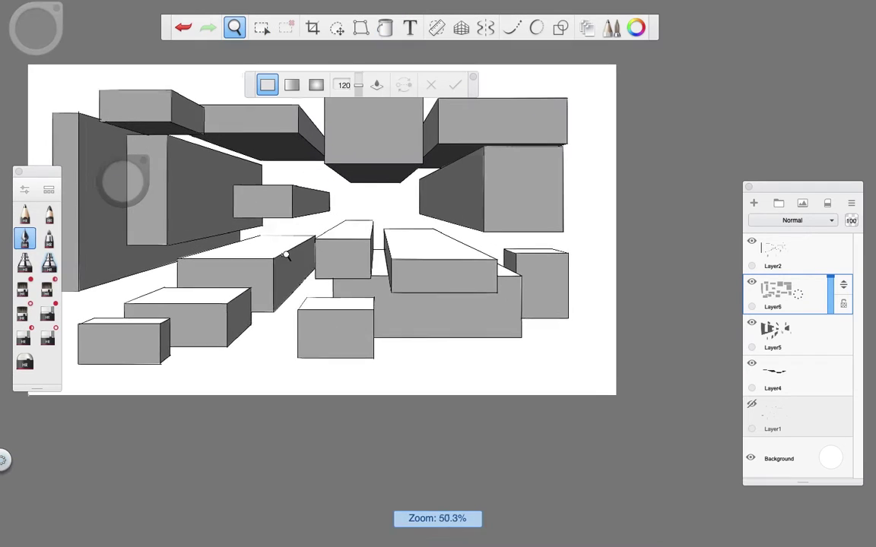
{"action": "key", "text": "ctrl+shift+n"}
{"action": "scroll", "coordinate": [391, 221], "scroll_direction": "up", "scroll_amount": 5}
{"action": "key", "text": "m"}
{"action": "scroll", "coordinate": [264, 137], "scroll_direction": "down", "scroll_amount": 3}
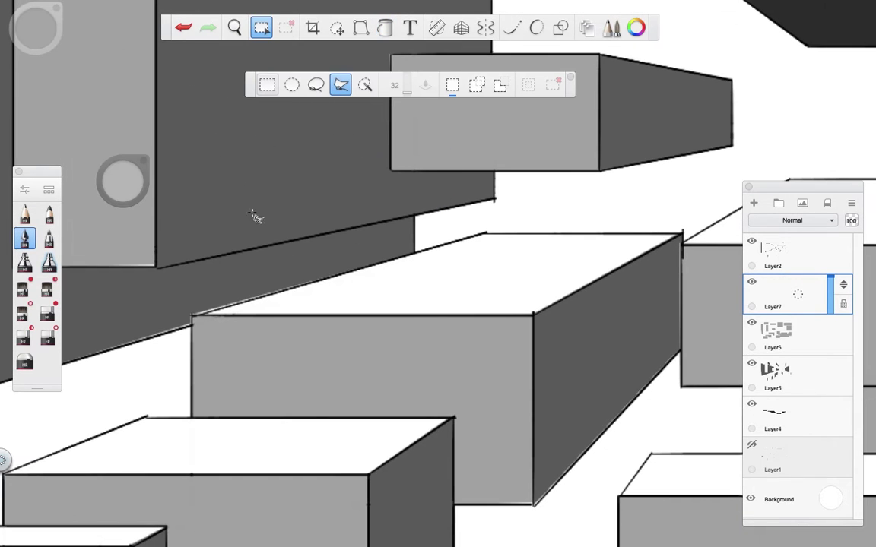
{"action": "left_click", "coordinate": [536, 319]}
{"action": "left_click", "coordinate": [678, 238]}
{"action": "left_click", "coordinate": [490, 237]}
{"action": "key", "text": "f"}
{"action": "scroll", "coordinate": [423, 254], "scroll_direction": "down", "scroll_amount": 3}
Step: Fill the top face of the small central box and the strip of the large floor box's top beside it with very light grey
{"action": "key", "text": "m"}
{"action": "left_click_drag", "start_coordinate": [381, 54], "coordinate": [309, 230]}
{"action": "key", "text": "f"}
{"action": "left_click", "coordinate": [279, 272]}
Step: Outline the top face of the wide low box and fill it with the very light grey
{"action": "key", "text": "m"}
{"action": "left_click", "coordinate": [696, 296]}
{"action": "left_click", "coordinate": [479, 187]}
{"action": "left_click", "coordinate": [309, 189]}
{"action": "key", "text": "f"}
{"action": "left_click", "coordinate": [463, 217]}
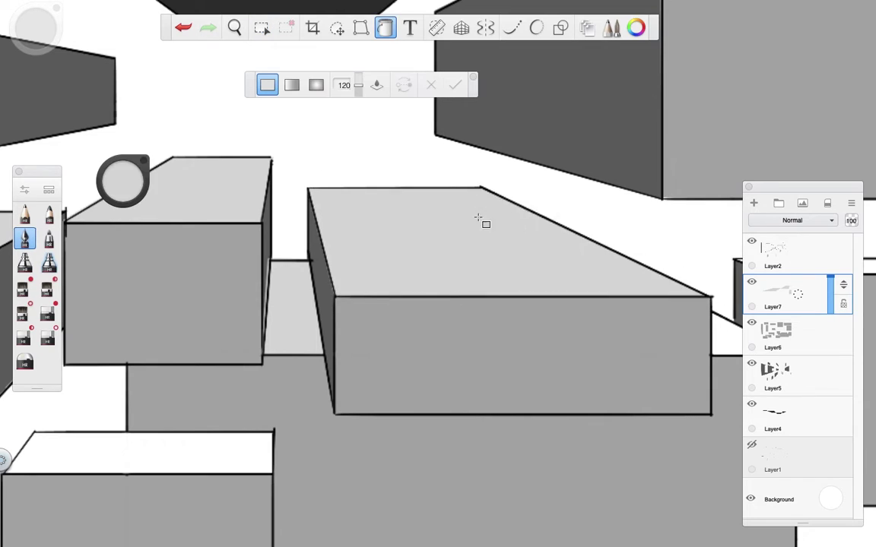
Step: Outline and fill the remaining top corner of the large floor box and the tops of the lower-right and lower central boxes
{"action": "left_click", "coordinate": [261, 27]}
{"action": "key", "text": "f"}
{"action": "left_click", "coordinate": [490, 260]}
{"action": "key", "text": "m"}
{"action": "key", "text": "f"}
{"action": "left_click", "coordinate": [387, 323]}
{"action": "key", "text": "m"}
{"action": "left_click", "coordinate": [552, 286]}
{"action": "key", "text": "f"}
{"action": "left_click", "coordinate": [410, 258]}
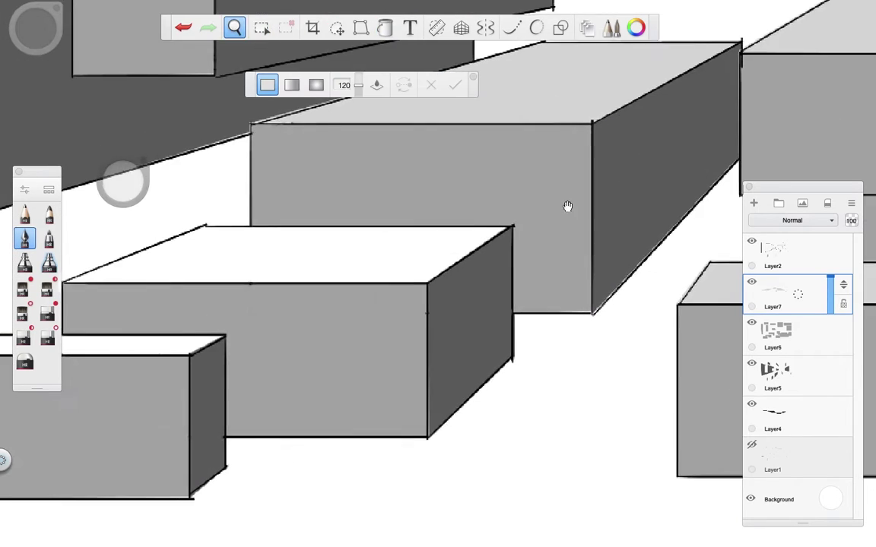
Step: Outline the top faces of the two lower-left floor boxes and fill both with the very light grey
{"action": "key", "text": "m"}
{"action": "left_click", "coordinate": [591, 236]}
{"action": "scroll", "coordinate": [484, 175], "scroll_direction": "up", "scroll_amount": 10}
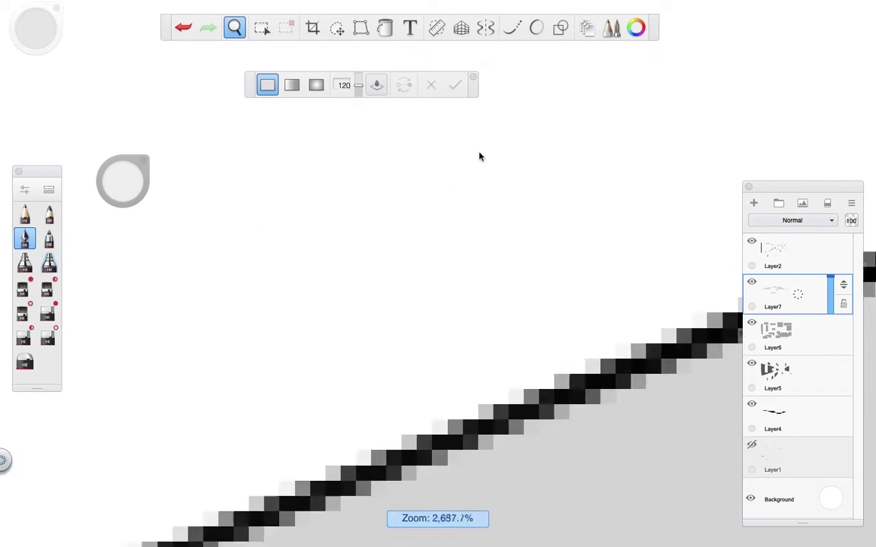
{"action": "left_click_drag", "start_coordinate": [336, 185], "coordinate": [114, 295]}
{"action": "left_click", "coordinate": [114, 295]}
{"action": "left_click", "coordinate": [524, 291]}
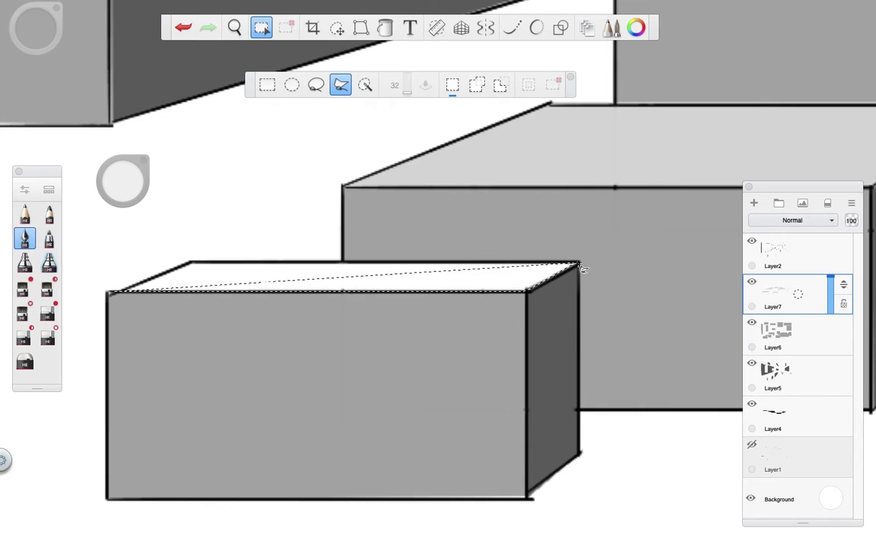
{"action": "left_click", "coordinate": [119, 294]}
{"action": "key", "text": "f"}
{"action": "scroll", "coordinate": [322, 303], "scroll_direction": "down", "scroll_amount": 10}
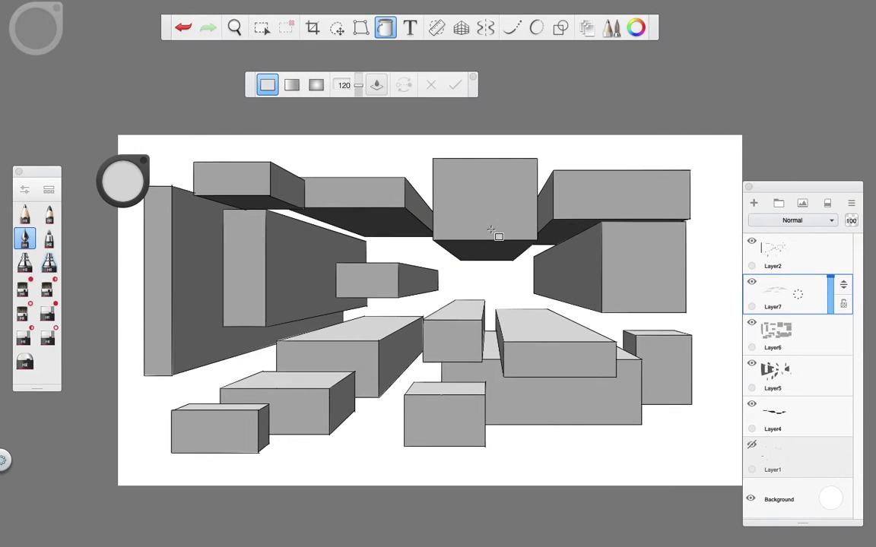
Step: Select the line-art layer Layer2 and lock its transparency
{"action": "scroll", "coordinate": [385, 222], "scroll_direction": "up", "scroll_amount": 3}
{"action": "scroll", "coordinate": [390, 224], "scroll_direction": "down", "scroll_amount": 2}
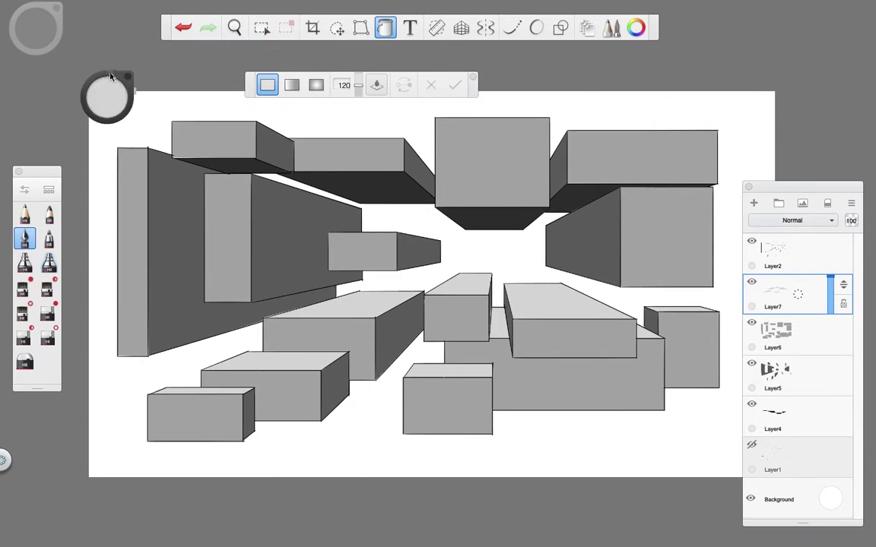
{"action": "left_click_drag", "start_coordinate": [773, 189], "coordinate": [783, 125]}
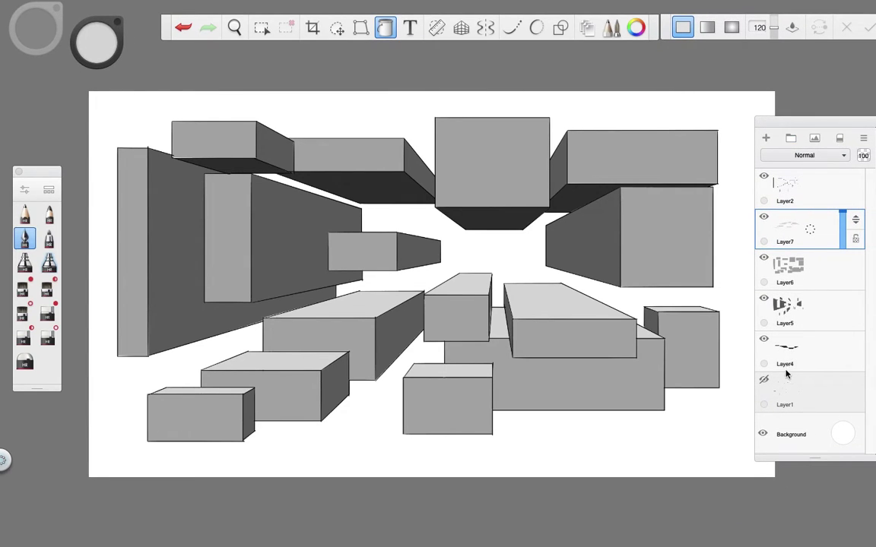
{"action": "left_click", "coordinate": [785, 183]}
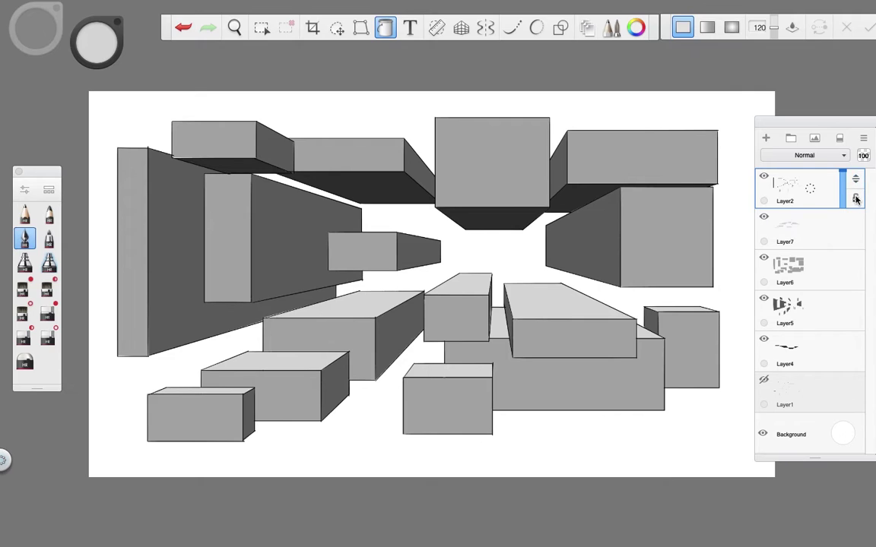
{"action": "left_click_drag", "start_coordinate": [835, 131], "coordinate": [790, 149]}
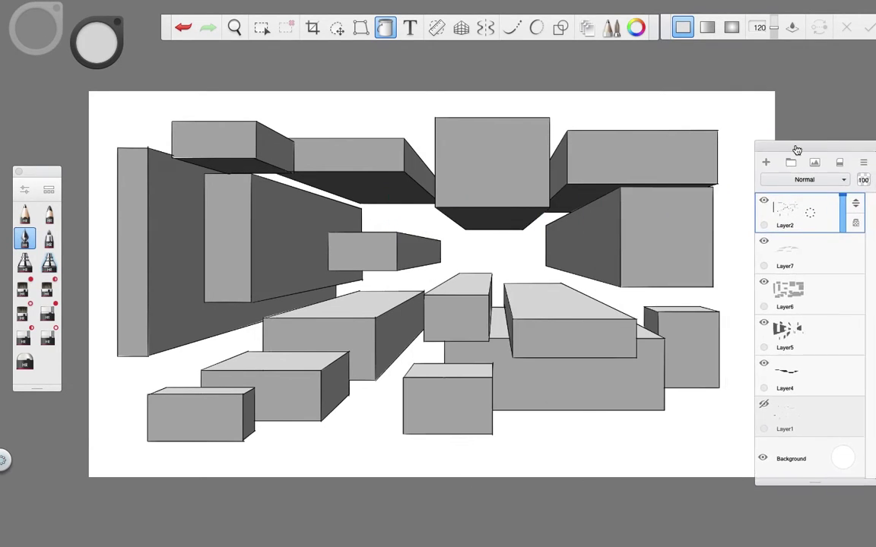
Step: Paint over all the box outlines in dark grey using the Full Opacity Brush at size 191.6
{"action": "left_click_drag", "start_coordinate": [95, 40], "coordinate": [98, 83]}
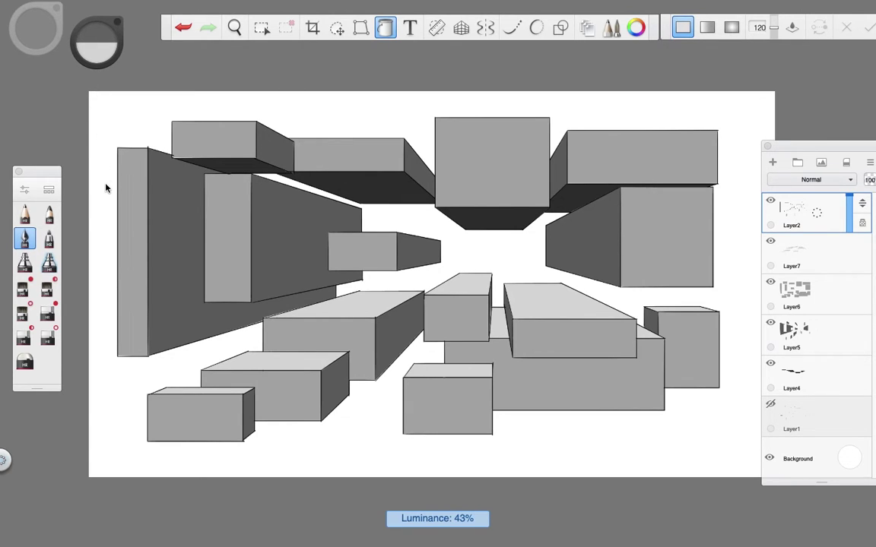
{"action": "left_click_drag", "start_coordinate": [107, 187], "coordinate": [122, 187]}
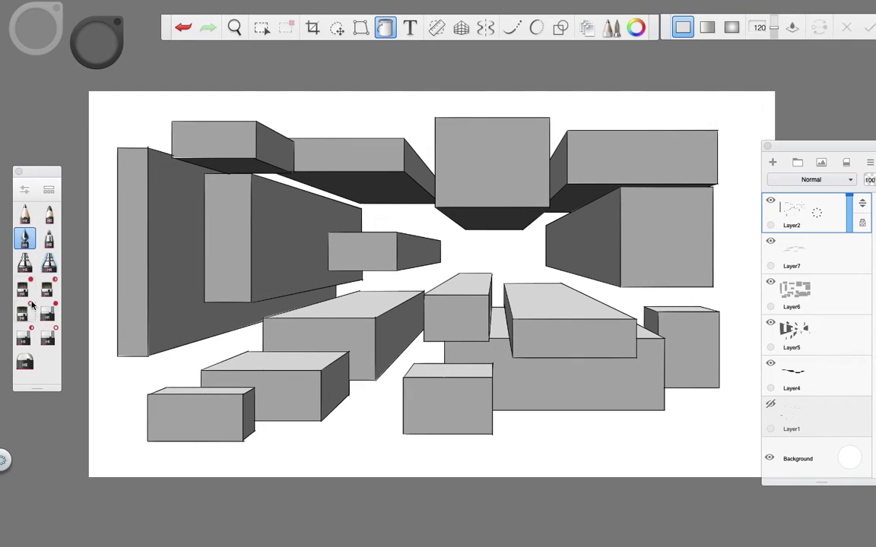
{"action": "left_click", "coordinate": [25, 288]}
{"action": "left_click", "coordinate": [25, 288]}
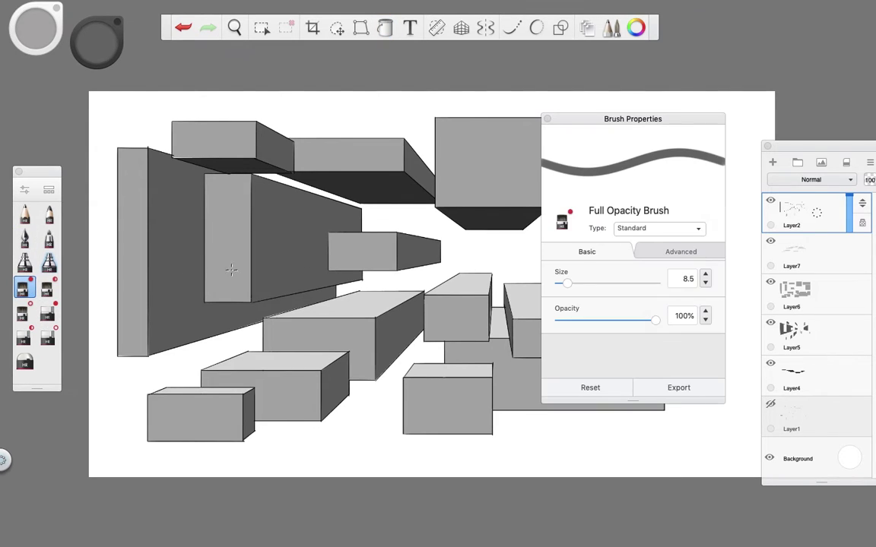
{"action": "left_click_drag", "start_coordinate": [568, 283], "coordinate": [637, 284]}
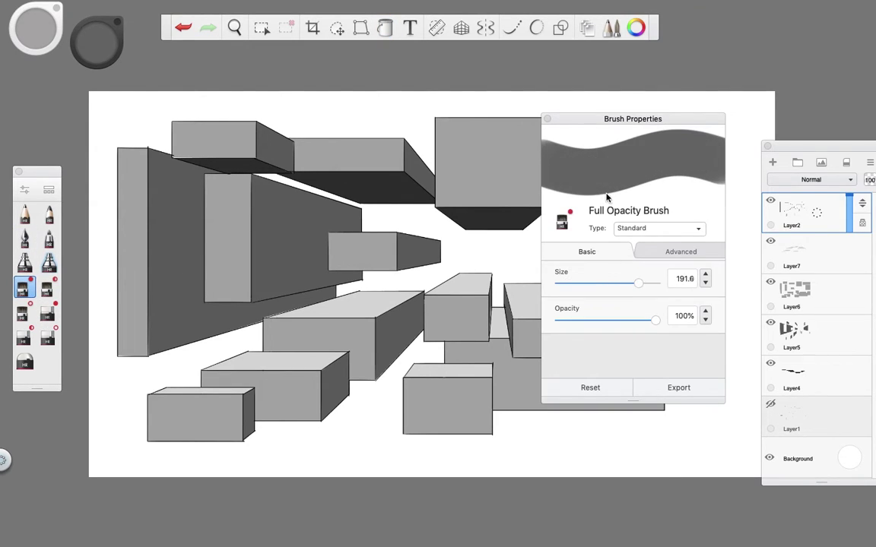
{"action": "left_click", "coordinate": [546, 119]}
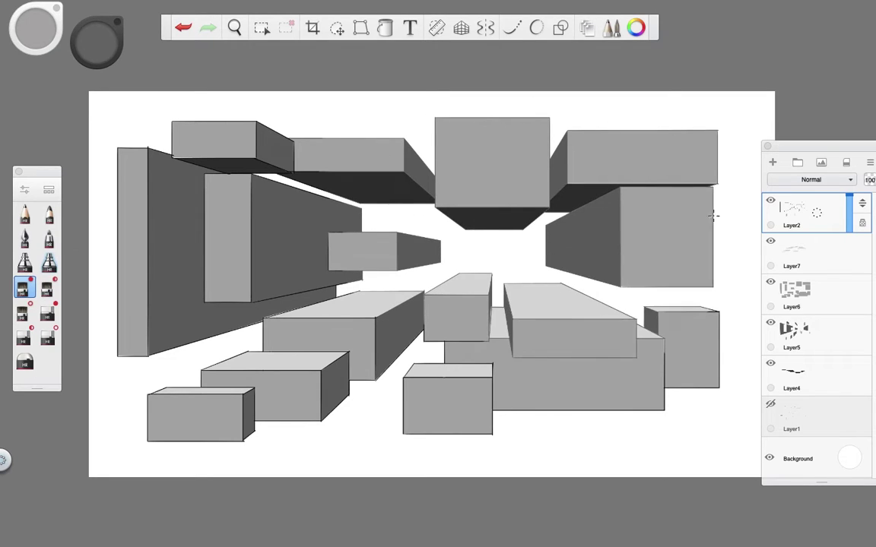
{"action": "mouse_move", "coordinate": [707, 385]}
{"action": "left_mouse_down"}
{"action": "mouse_move", "coordinate": [421, 445]}
{"action": "mouse_move", "coordinate": [228, 357]}
{"action": "mouse_move", "coordinate": [147, 150]}
{"action": "left_mouse_up"}
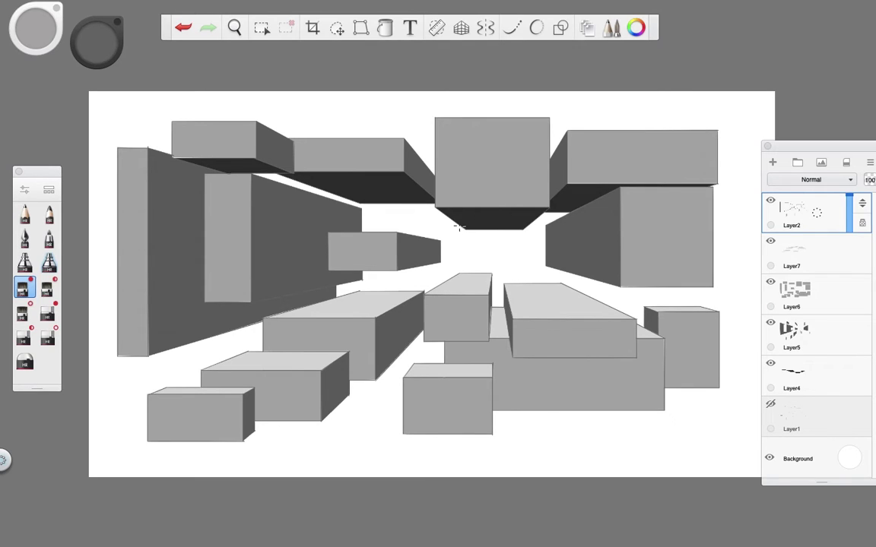
Step: Lock the transparency of Layer7 and repaint the boxes' top faces with a lighter grey
{"action": "left_click", "coordinate": [819, 262]}
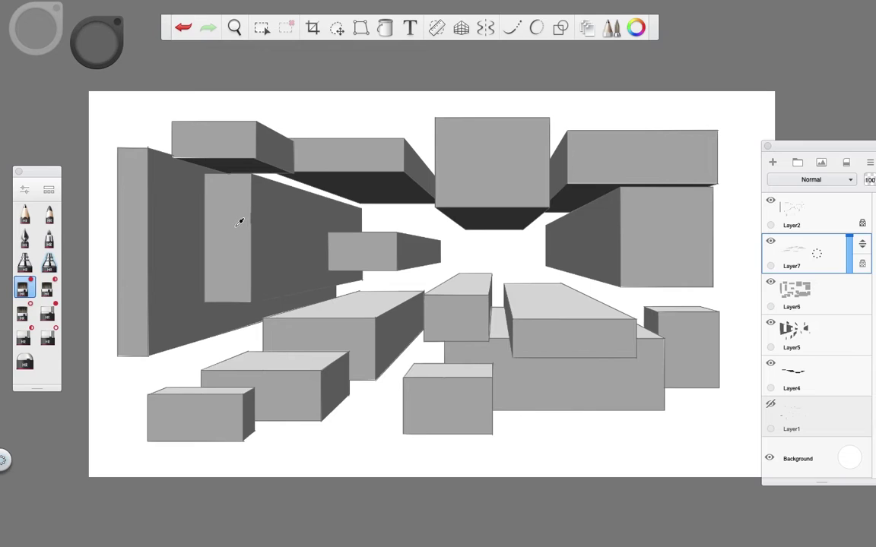
{"action": "left_click_drag", "start_coordinate": [96, 42], "coordinate": [92, 35]}
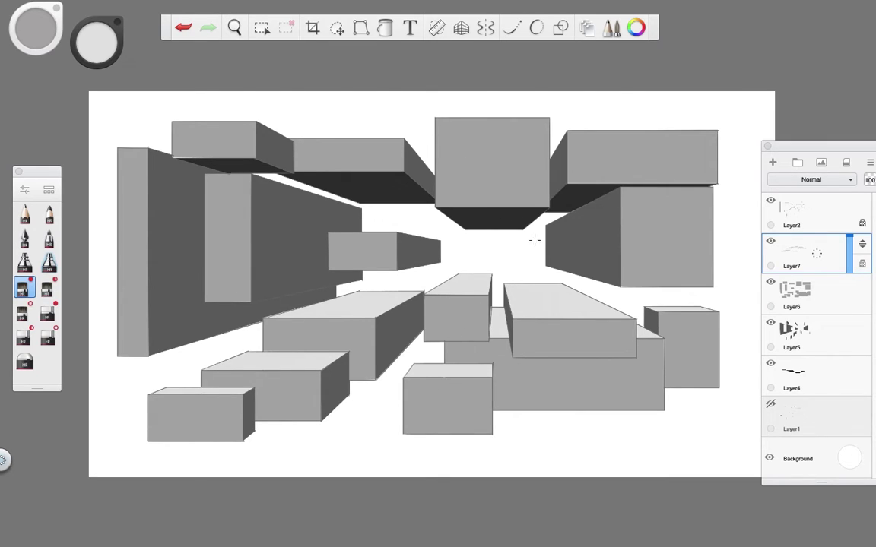
Step: Rename Layer5 as 2
{"action": "left_click", "coordinate": [783, 313]}
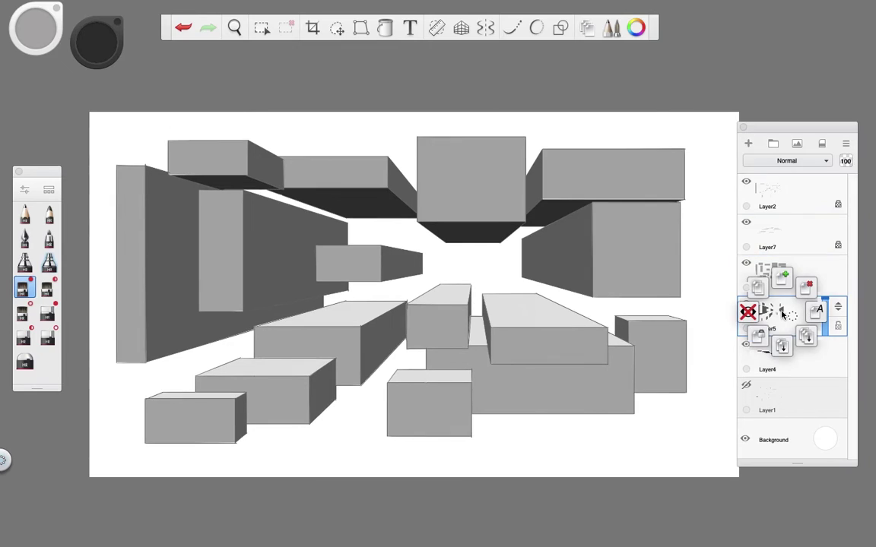
{"action": "left_click", "coordinate": [816, 309]}
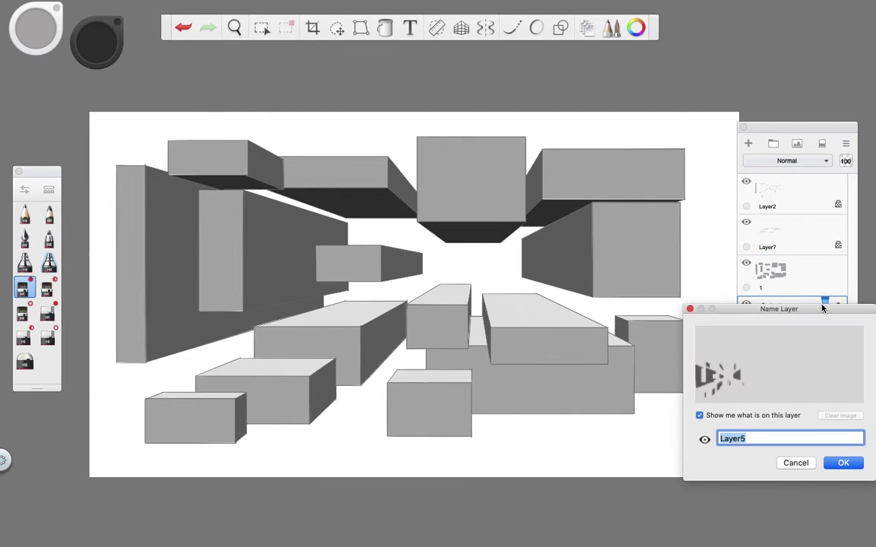
{"action": "key", "text": "Return"}
Step: Duplicate layer 2 and lock the transparency of the copy
{"action": "left_click", "coordinate": [760, 310]}
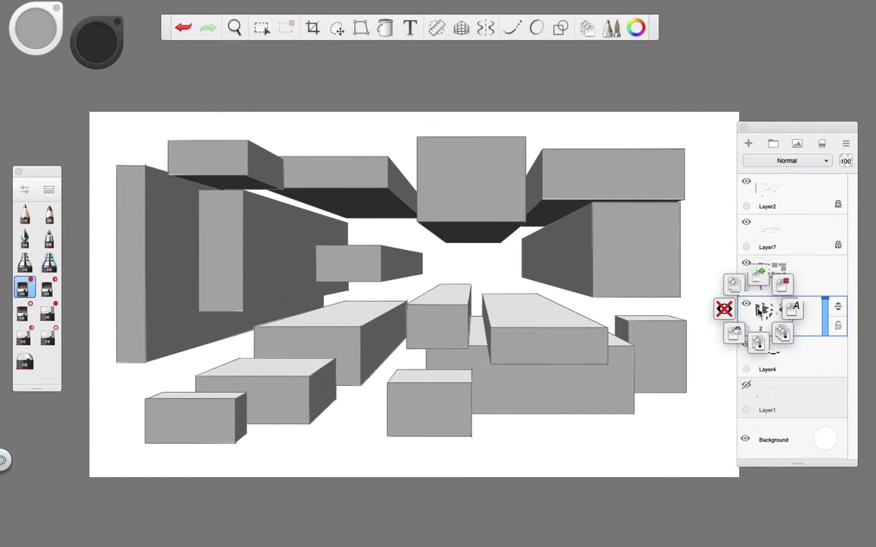
{"action": "left_click", "coordinate": [735, 285]}
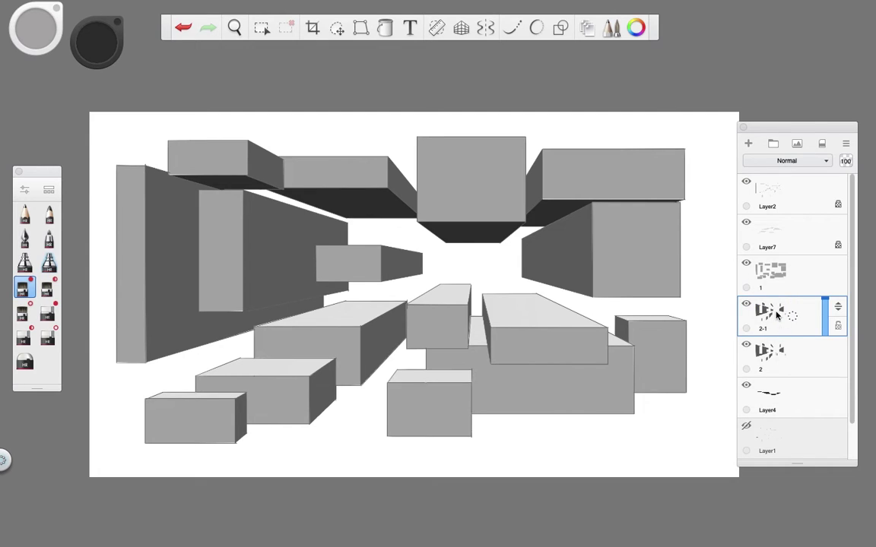
{"action": "scroll", "coordinate": [103, 262], "scroll_direction": "up", "scroll_amount": 5}
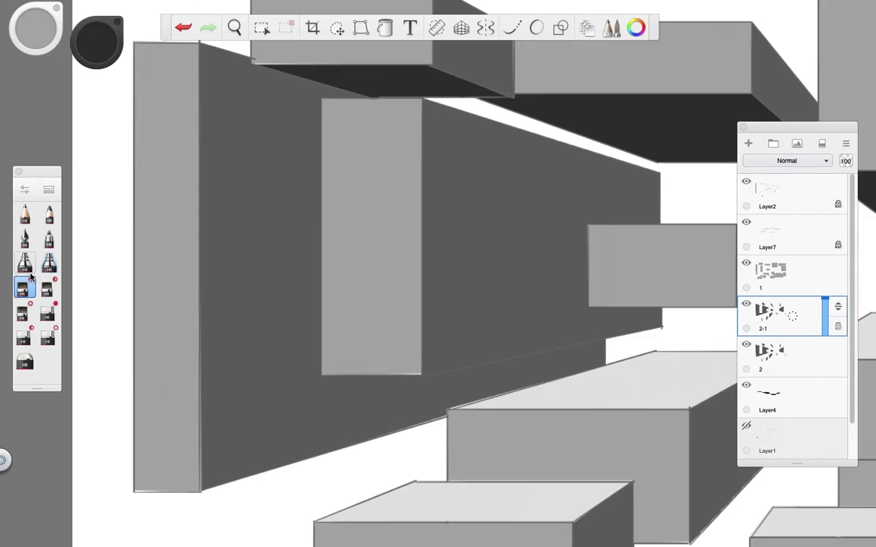
Step: Choose the Soft Shadows / Highlights brush and test a dark stroke on the large left box's side face
{"action": "double_click", "coordinate": [26, 263]}
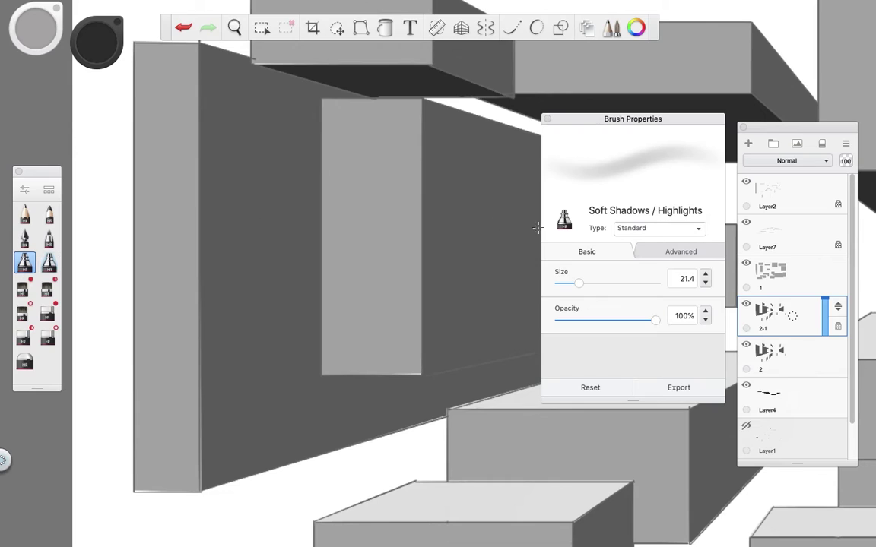
{"action": "mouse_move", "coordinate": [209, 169]}
{"action": "left_mouse_down"}
{"action": "mouse_move", "coordinate": [273, 101]}
{"action": "mouse_move", "coordinate": [278, 62]}
{"action": "mouse_move", "coordinate": [260, 76]}
{"action": "left_mouse_up"}
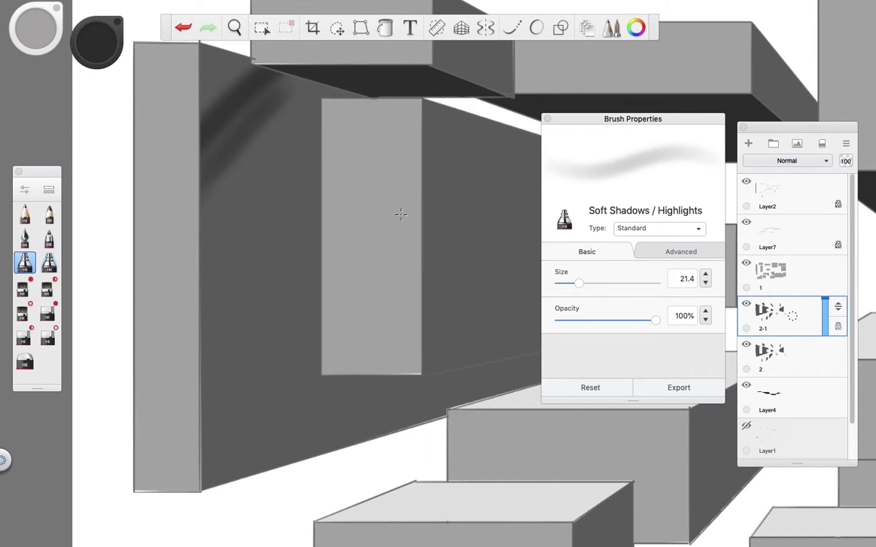
{"action": "key", "text": "super+z"}
{"action": "left_click", "coordinate": [547, 118]}
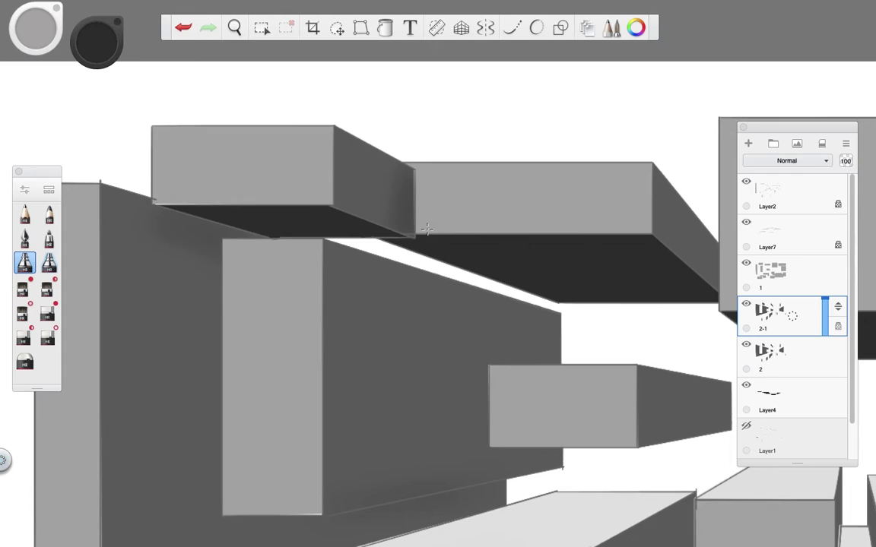
Step: Shade the side faces of the upper boxes and the right-hand boxes on layer 2-1 with soft dark shadows
{"action": "scroll", "coordinate": [411, 240], "scroll_direction": "right", "scroll_amount": 5}
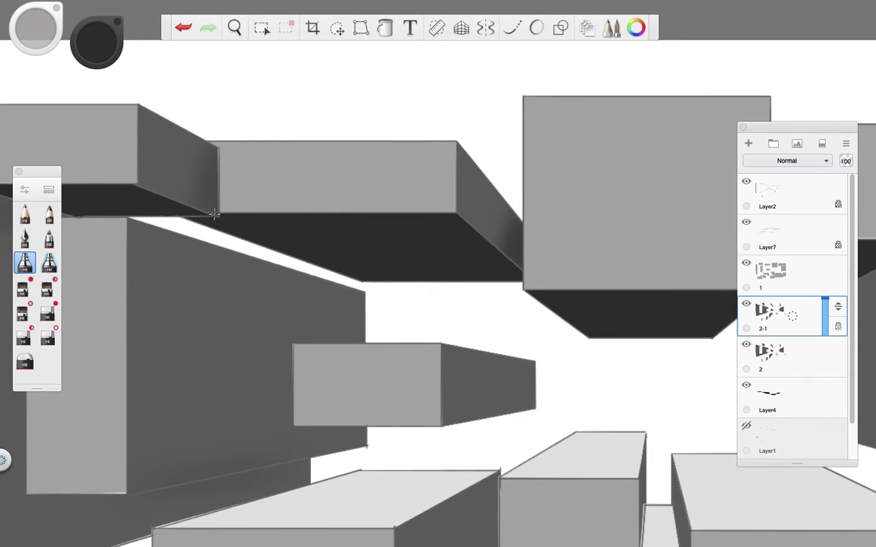
{"action": "key", "text": "space"}
{"action": "left_click_drag", "start_coordinate": [342, 220], "coordinate": [416, 247]}
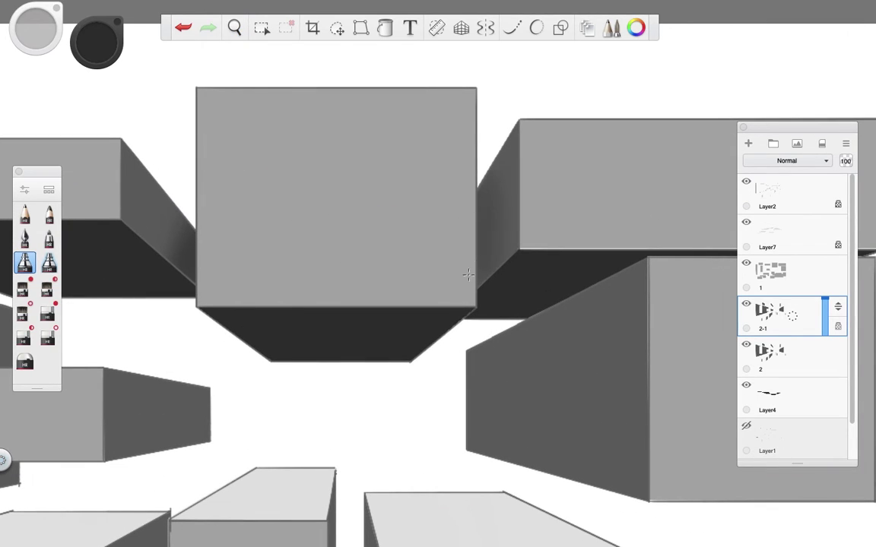
{"action": "key", "text": "space"}
{"action": "left_click_drag", "start_coordinate": [372, 342], "coordinate": [408, 243]}
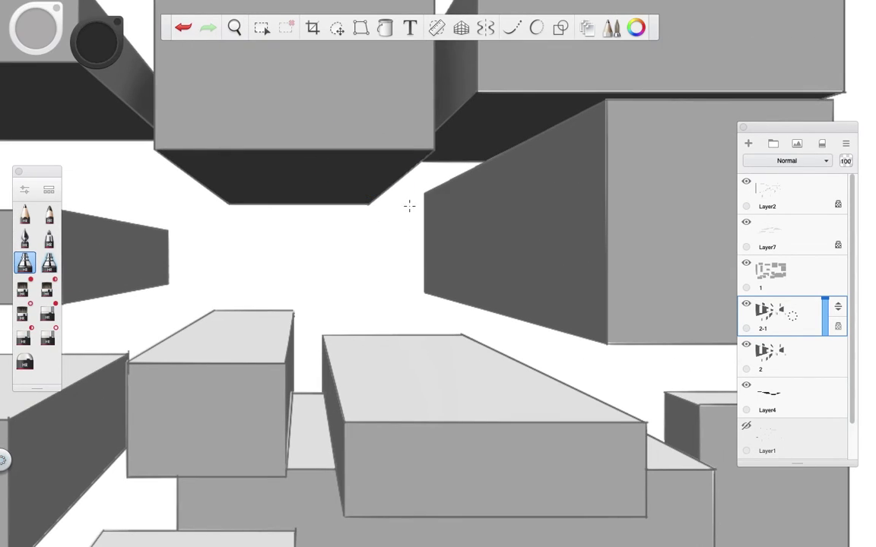
{"action": "key", "text": "space"}
{"action": "left_click_drag", "start_coordinate": [441, 191], "coordinate": [541, 220]}
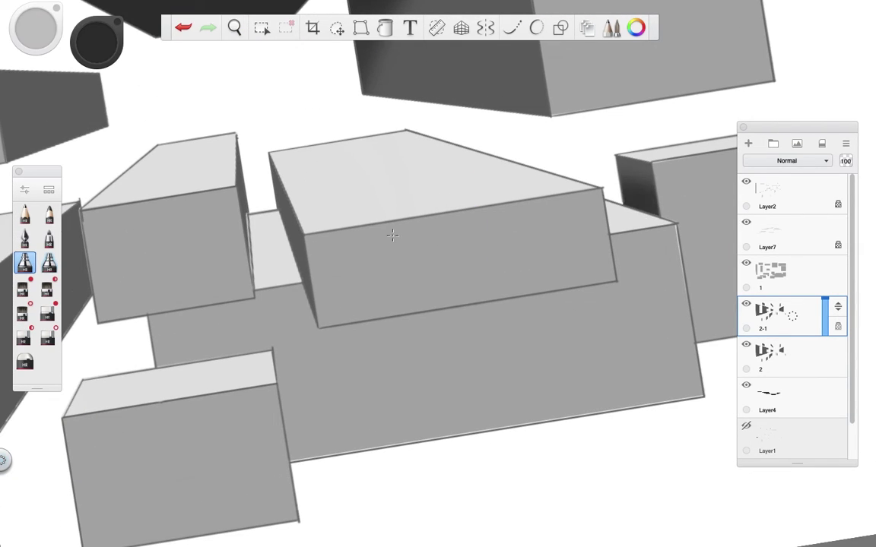
Step: Add soft dark shadows to the side faces of the lower-left boxes and the large left boxes on layer 2-1
{"action": "key", "text": "space"}
{"action": "left_click_drag", "start_coordinate": [272, 219], "coordinate": [401, 239]}
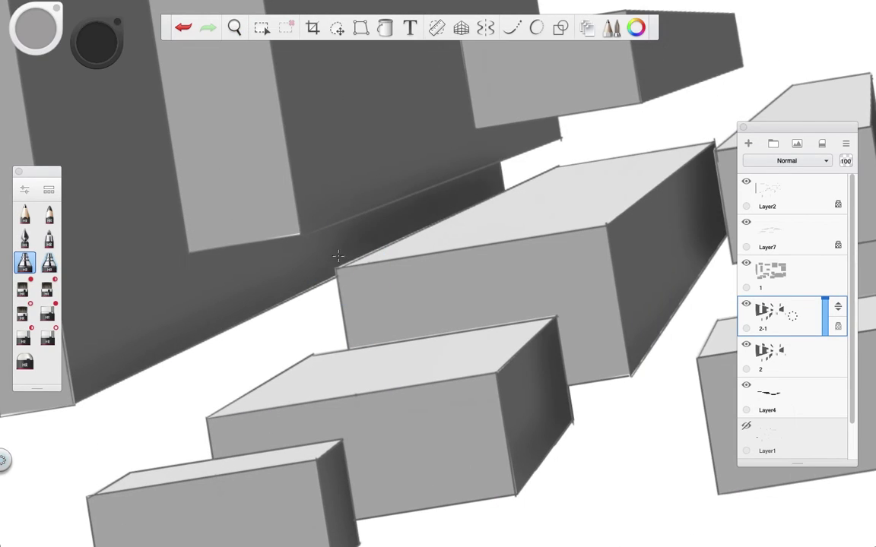
{"action": "scroll", "coordinate": [209, 190], "scroll_direction": "left", "scroll_amount": 5}
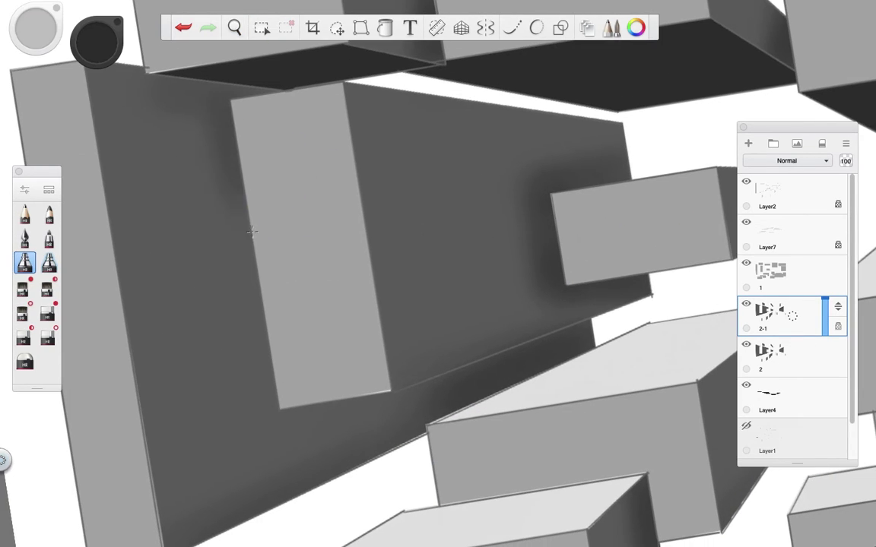
{"action": "key", "text": "space"}
{"action": "left_click_drag", "start_coordinate": [216, 123], "coordinate": [335, 304]}
{"action": "key", "text": "space"}
{"action": "left_click_drag", "start_coordinate": [425, 140], "coordinate": [319, 151]}
Step: Rename Layer7 as 3 and duplicate it
{"action": "left_click", "coordinate": [770, 226]}
{"action": "double_click", "coordinate": [770, 227]}
{"action": "type", "text": "3"}
{"action": "key", "text": "Return"}
{"action": "key", "text": "ctrl+d"}
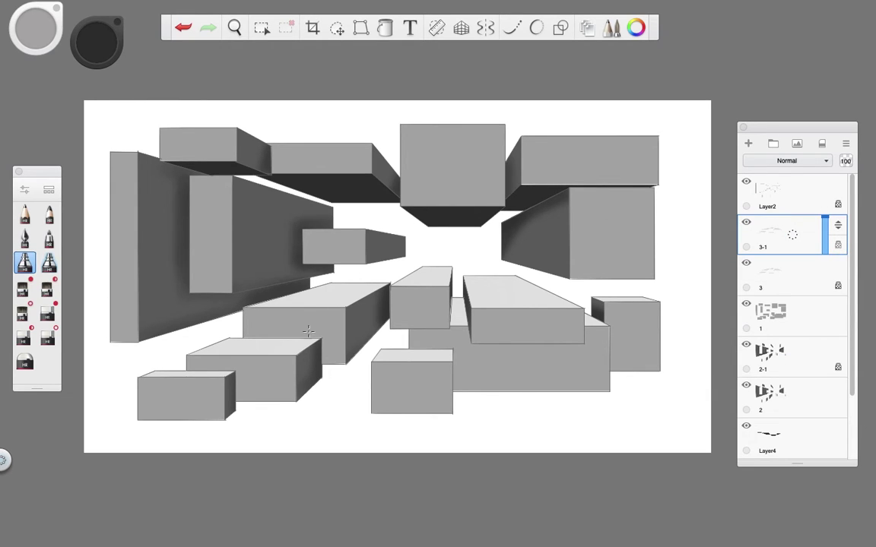
Step: Softly shade the far ends of the lower boxes' top faces on layer 3-1
{"action": "key", "text": "ctrl+z"}
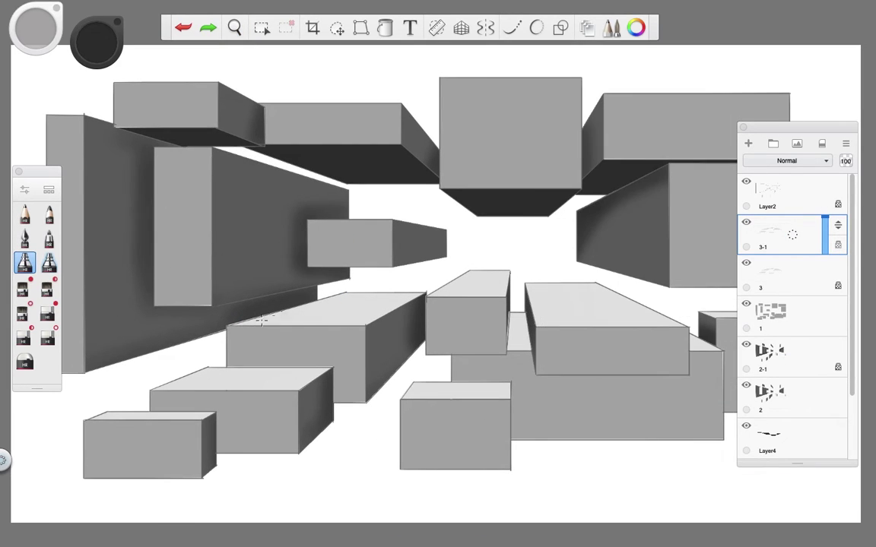
{"action": "left_click_drag", "start_coordinate": [287, 311], "coordinate": [410, 298]}
{"action": "left_click_drag", "start_coordinate": [190, 338], "coordinate": [297, 339]}
{"action": "left_click_drag", "start_coordinate": [368, 348], "coordinate": [456, 348]}
{"action": "mouse_move", "coordinate": [396, 255]}
{"action": "left_mouse_down"}
{"action": "mouse_move", "coordinate": [456, 254]}
{"action": "mouse_move", "coordinate": [471, 205]}
{"action": "mouse_move", "coordinate": [312, 249]}
{"action": "left_mouse_up"}
{"action": "key", "text": "space"}
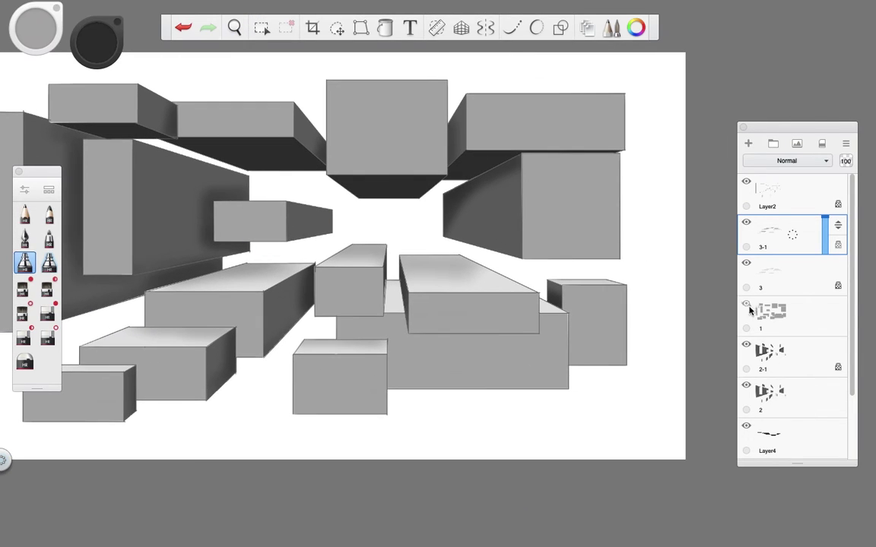
Step: Duplicate layer 1, lock the copy's transparency and start shading the lower boxes' front faces
{"action": "left_click", "coordinate": [763, 308]}
{"action": "key", "text": "ctrl+d"}
{"action": "left_click_drag", "start_coordinate": [362, 287], "coordinate": [302, 288]}
{"action": "key", "text": "ctrl+z"}
{"action": "left_click_drag", "start_coordinate": [577, 358], "coordinate": [575, 310]}
{"action": "mouse_move", "coordinate": [523, 329]}
{"action": "left_mouse_down"}
{"action": "mouse_move", "coordinate": [511, 264]}
{"action": "mouse_move", "coordinate": [433, 280]}
{"action": "mouse_move", "coordinate": [384, 276]}
{"action": "mouse_move", "coordinate": [342, 243]}
{"action": "mouse_move", "coordinate": [456, 262]}
{"action": "left_mouse_up"}
{"action": "key", "text": "ctrl+z"}
Step: Paint soft shadows on the front faces of the lower boxes where neighbouring boxes overlap them on layer 1-1
{"action": "key", "text": "space"}
{"action": "left_click_drag", "start_coordinate": [319, 251], "coordinate": [448, 304]}
{"action": "key", "text": "space"}
{"action": "left_click_drag", "start_coordinate": [228, 320], "coordinate": [392, 259]}
{"action": "mouse_move", "coordinate": [391, 258]}
{"action": "left_mouse_down"}
{"action": "mouse_move", "coordinate": [418, 335]}
{"action": "mouse_move", "coordinate": [395, 271]}
{"action": "left_mouse_up"}
{"action": "key", "text": "space"}
{"action": "mouse_move", "coordinate": [327, 228]}
{"action": "left_mouse_down"}
{"action": "mouse_move", "coordinate": [433, 251]}
{"action": "mouse_move", "coordinate": [426, 334]}
{"action": "left_mouse_up"}
{"action": "key", "text": "space"}
{"action": "mouse_move", "coordinate": [425, 334]}
{"action": "left_mouse_down"}
{"action": "mouse_move", "coordinate": [503, 195]}
{"action": "mouse_move", "coordinate": [456, 182]}
{"action": "left_mouse_up"}
{"action": "mouse_move", "coordinate": [289, 129]}
{"action": "left_mouse_down"}
{"action": "mouse_move", "coordinate": [406, 135]}
{"action": "mouse_move", "coordinate": [406, 196]}
{"action": "left_mouse_up"}
{"action": "key", "text": "space"}
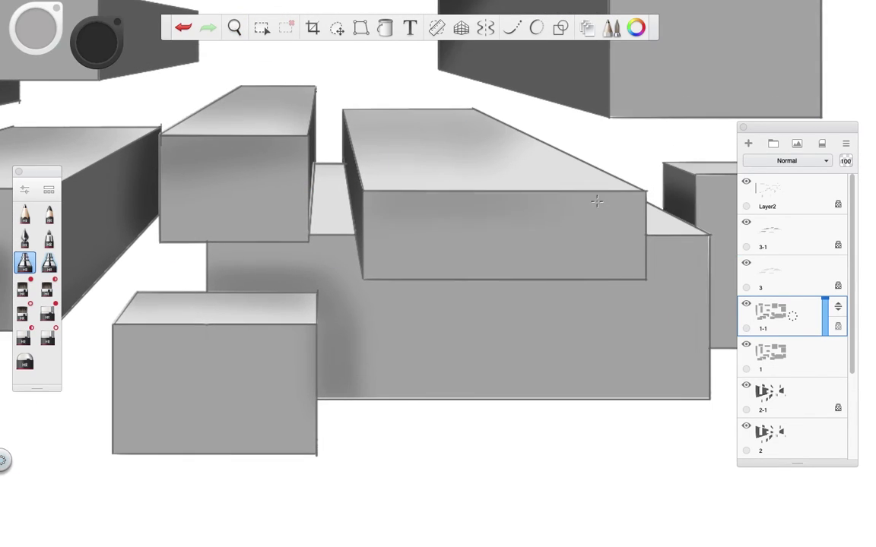
Step: Deepen the soft shadows on the front faces of the lower-right boxes, including the wide box beneath the others
{"action": "left_click_drag", "start_coordinate": [565, 175], "coordinate": [327, 196]}
{"action": "left_click_drag", "start_coordinate": [190, 251], "coordinate": [317, 209]}
{"action": "left_click_drag", "start_coordinate": [312, 266], "coordinate": [578, 281]}
{"action": "mouse_move", "coordinate": [574, 216]}
{"action": "left_mouse_down"}
{"action": "mouse_move", "coordinate": [612, 270]}
{"action": "mouse_move", "coordinate": [559, 287]}
{"action": "mouse_move", "coordinate": [503, 262]}
{"action": "left_mouse_up"}
{"action": "key", "text": "space"}
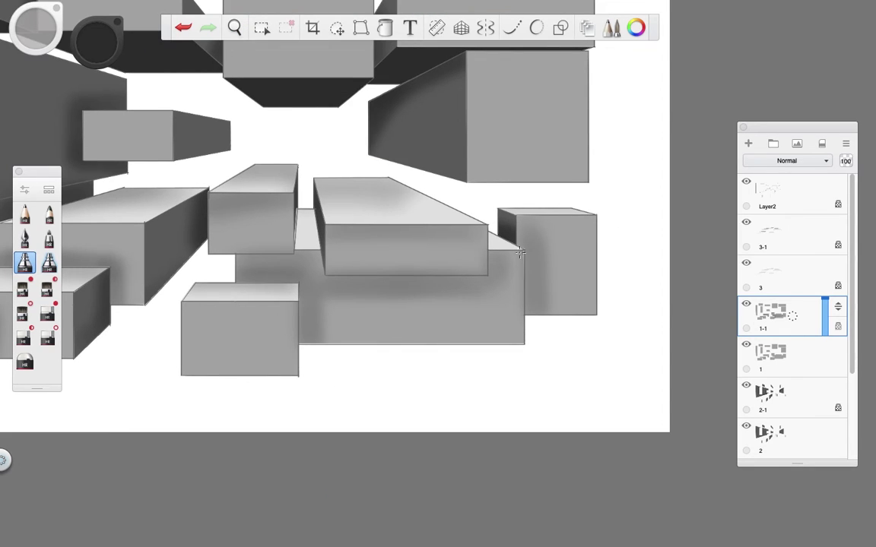
{"action": "scroll", "coordinate": [530, 222], "scroll_direction": "left", "scroll_amount": 10}
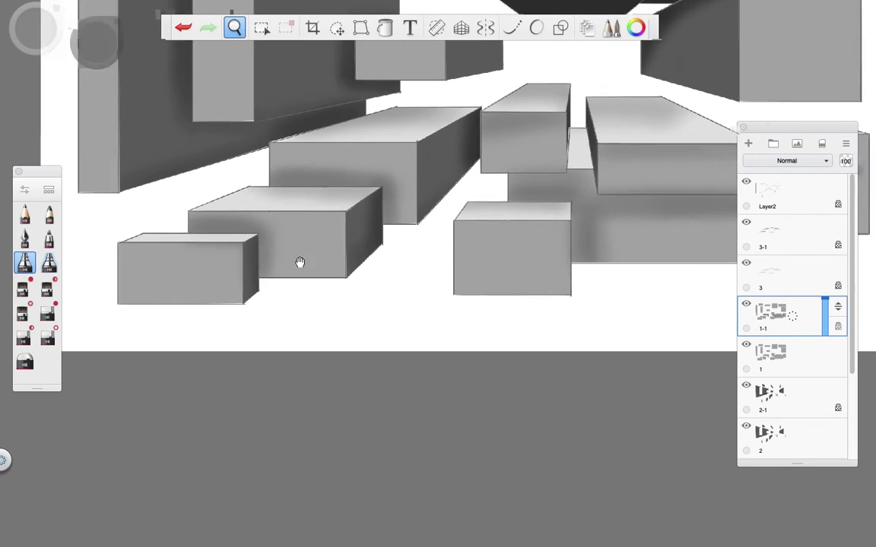
Step: Compare the shaded and flat versions of the boxes by toggling the visibility of layers 3, 2-1, 1 and 1-1
{"action": "scroll", "coordinate": [360, 297], "scroll_direction": "up", "scroll_amount": 5}
{"action": "scroll", "coordinate": [746, 347], "scroll_direction": "down", "scroll_amount": 3}
{"action": "left_click", "coordinate": [746, 263]}
{"action": "left_click", "coordinate": [745, 263]}
{"action": "scroll", "coordinate": [850, 276], "scroll_direction": "up", "scroll_amount": 3}
{"action": "left_click", "coordinate": [746, 380]}
{"action": "left_click", "coordinate": [745, 380]}
{"action": "left_click", "coordinate": [746, 380]}
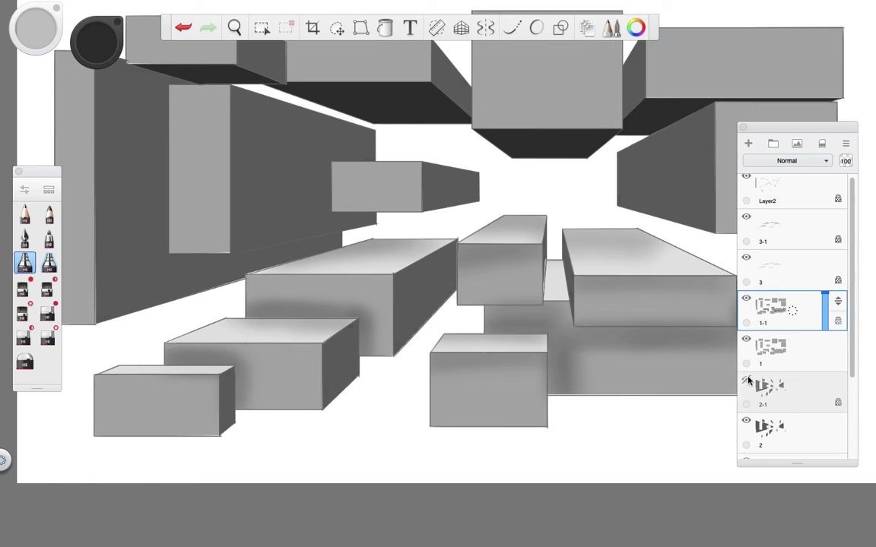
{"action": "left_click", "coordinate": [747, 381]}
{"action": "left_click", "coordinate": [746, 339]}
{"action": "left_click", "coordinate": [746, 339]}
{"action": "left_click", "coordinate": [745, 298]}
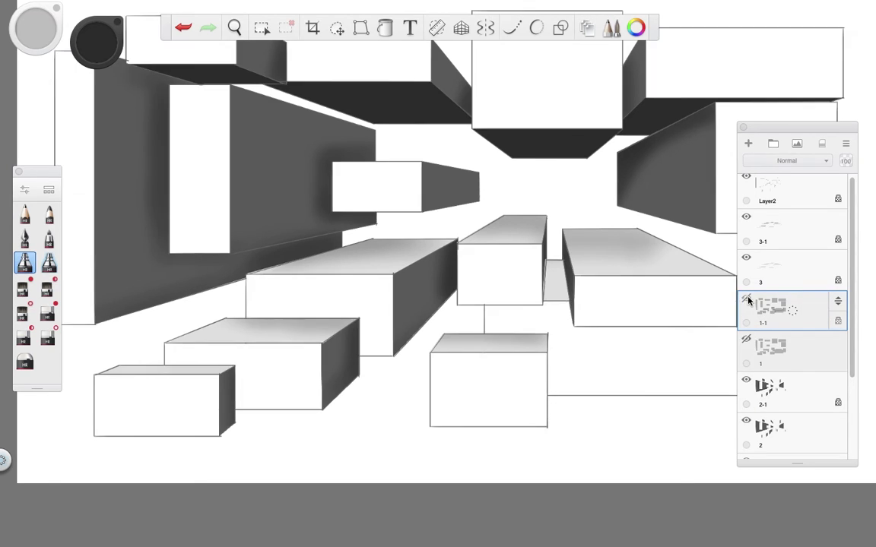
{"action": "left_click", "coordinate": [746, 297]}
Step: Shade the front faces of the upper-right boxes and the central boxes on layer 1-1 with soft shadows
{"action": "scroll", "coordinate": [228, 170], "scroll_direction": "up", "scroll_amount": 2}
{"action": "mouse_move", "coordinate": [229, 170]}
{"action": "left_mouse_down"}
{"action": "mouse_move", "coordinate": [227, 209]}
{"action": "mouse_move", "coordinate": [211, 218]}
{"action": "mouse_move", "coordinate": [250, 213]}
{"action": "left_mouse_up"}
{"action": "mouse_move", "coordinate": [308, 152]}
{"action": "left_mouse_down"}
{"action": "mouse_move", "coordinate": [335, 192]}
{"action": "mouse_move", "coordinate": [391, 152]}
{"action": "left_mouse_up"}
{"action": "scroll", "coordinate": [575, 111], "scroll_direction": "up", "scroll_amount": 2}
{"action": "left_click_drag", "start_coordinate": [296, 266], "coordinate": [228, 300]}
{"action": "scroll", "coordinate": [443, 288], "scroll_direction": "down", "scroll_amount": 1}
{"action": "left_click_drag", "start_coordinate": [443, 288], "coordinate": [524, 286]}
{"action": "left_click_drag", "start_coordinate": [342, 204], "coordinate": [526, 200]}
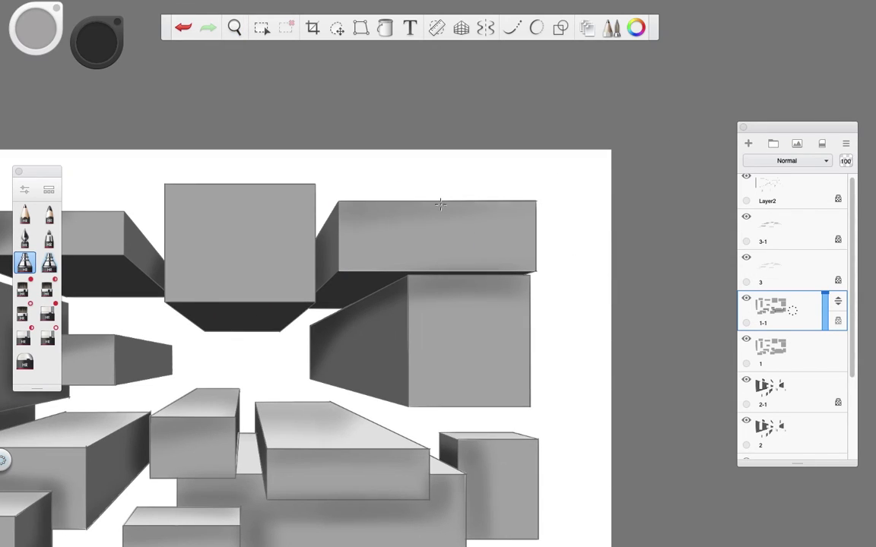
Step: Add soft shadows to the front faces of the upper-left boxes and the tall left boxes on layer 1-1
{"action": "mouse_move", "coordinate": [155, 222]}
{"action": "left_mouse_down"}
{"action": "mouse_move", "coordinate": [196, 189]}
{"action": "mouse_move", "coordinate": [159, 239]}
{"action": "mouse_move", "coordinate": [168, 175]}
{"action": "left_mouse_up"}
{"action": "scroll", "coordinate": [168, 176], "scroll_direction": "up", "scroll_amount": 2}
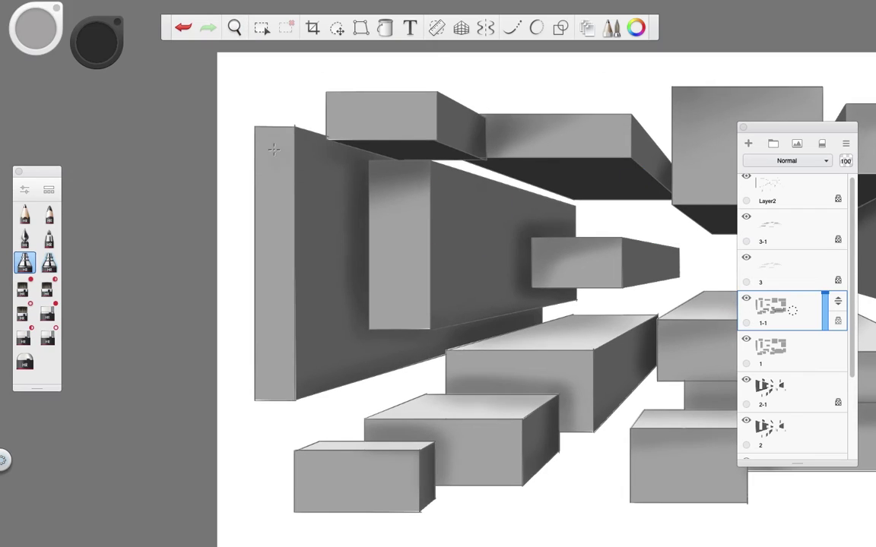
{"action": "left_click_drag", "start_coordinate": [245, 122], "coordinate": [251, 231]}
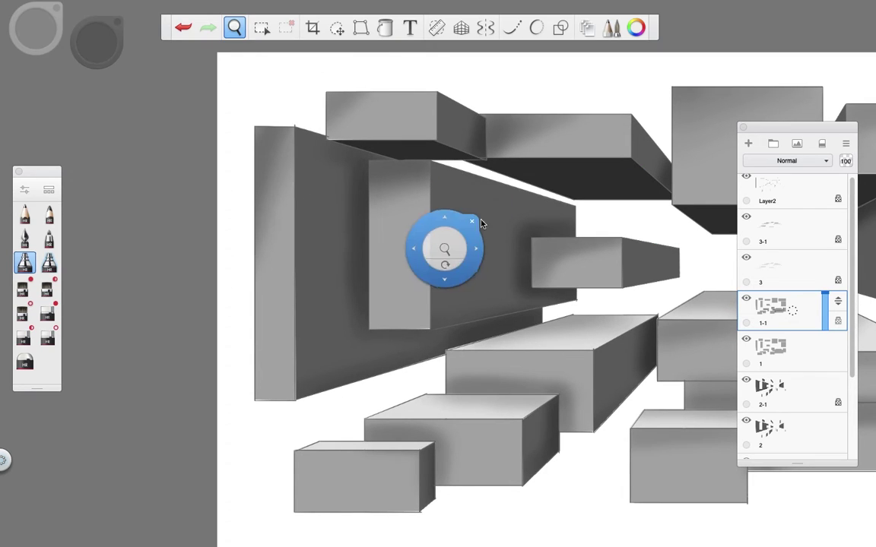
{"action": "scroll", "coordinate": [441, 257], "scroll_direction": "down", "scroll_amount": 3}
{"action": "scroll", "coordinate": [441, 257], "scroll_direction": "up", "scroll_amount": 2}
{"action": "left_click_drag", "start_coordinate": [426, 276], "coordinate": [494, 269]}
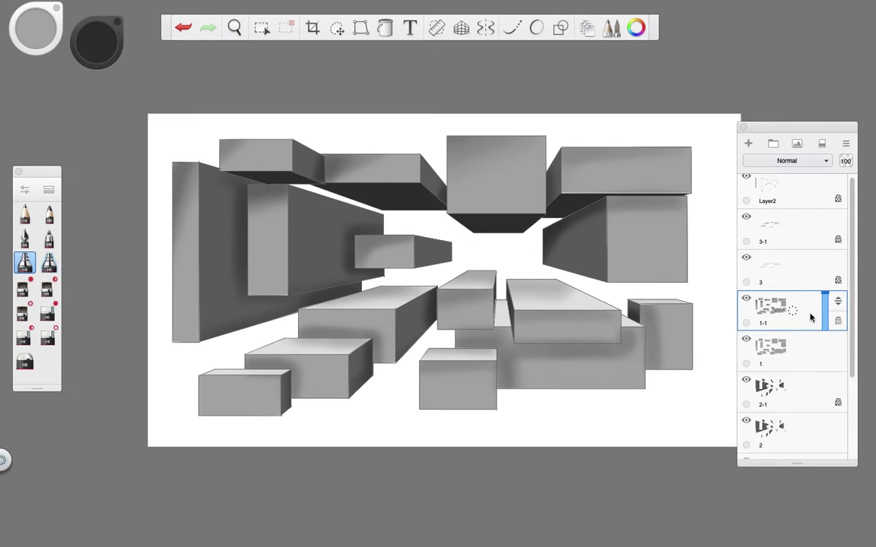
Step: Add a new layer above Layer1 and flood-fill it with a light bluish grey as the backdrop
{"action": "left_click_drag", "start_coordinate": [851, 283], "coordinate": [852, 378]}
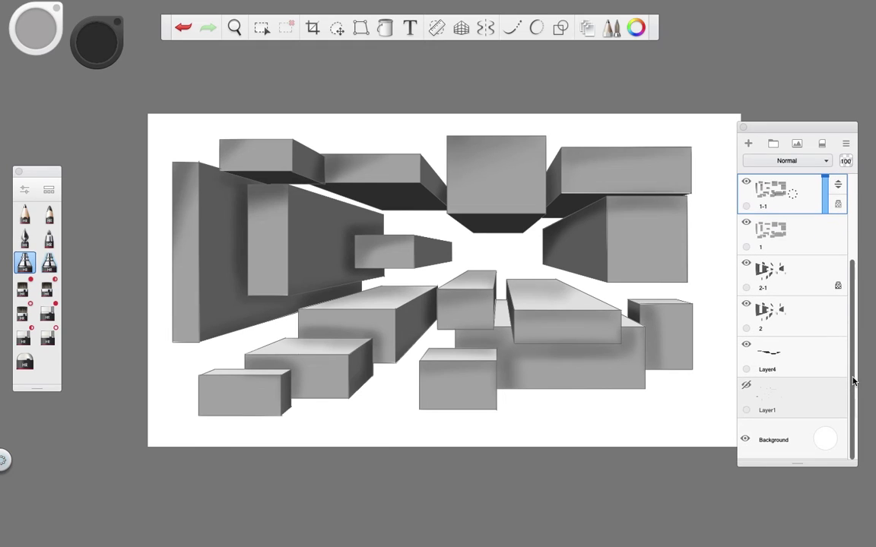
{"action": "left_click", "coordinate": [806, 385]}
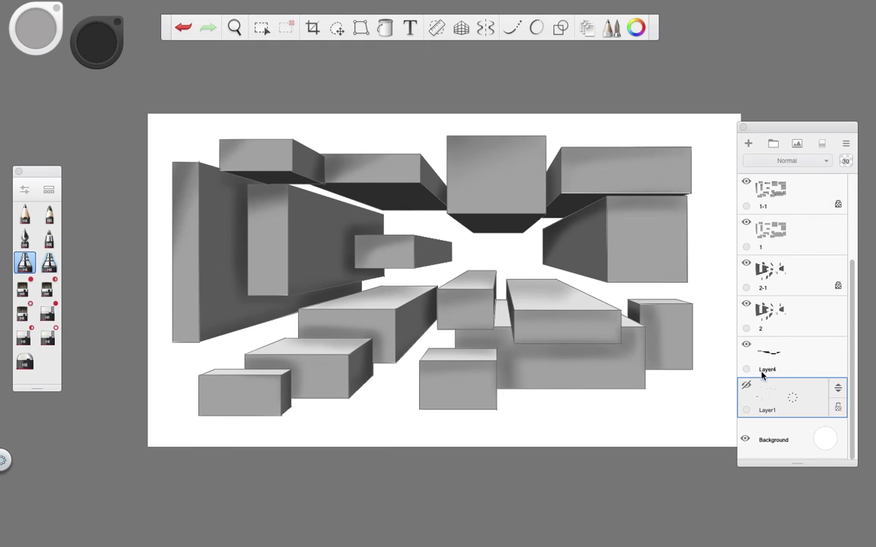
{"action": "left_click", "coordinate": [748, 143]}
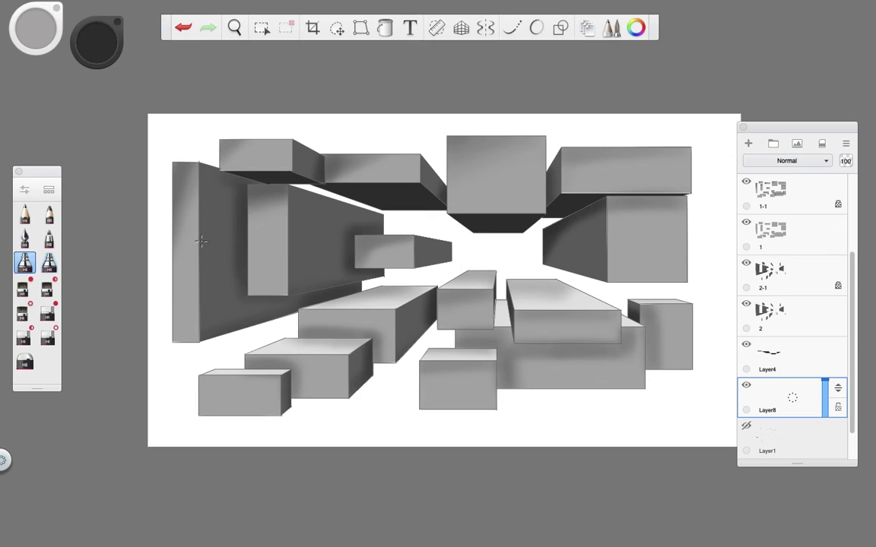
{"action": "left_click", "coordinate": [98, 32]}
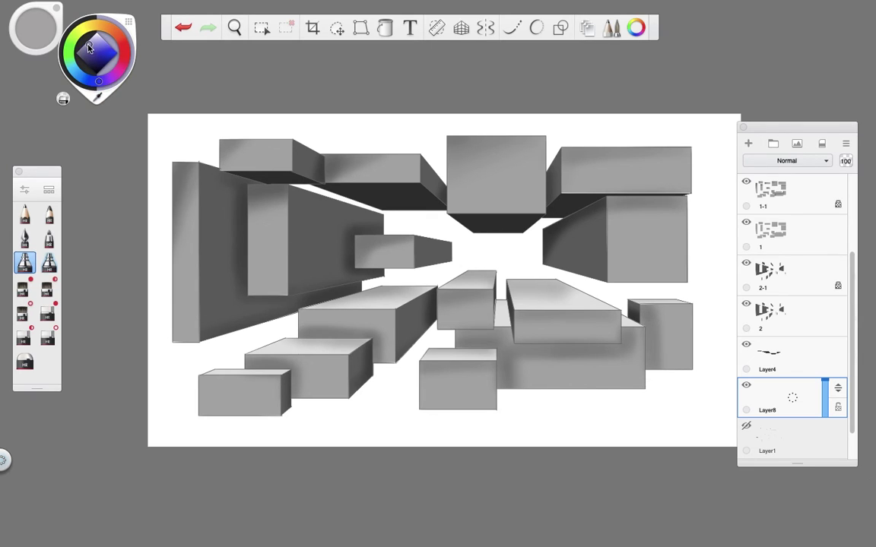
{"action": "left_click", "coordinate": [87, 45]}
{"action": "left_click", "coordinate": [385, 27]}
{"action": "left_click", "coordinate": [427, 155]}
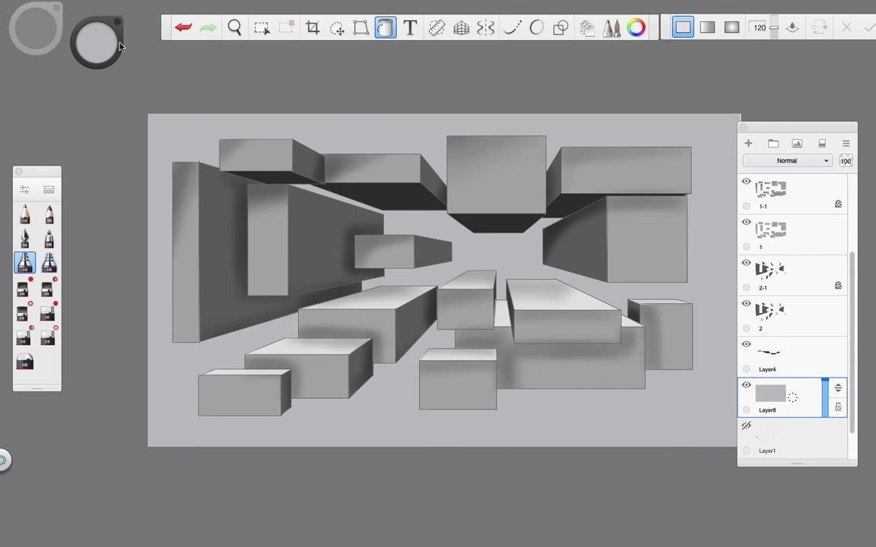
Step: Try pale lavender and blue-violet fills for the backdrop on Layer8
{"action": "left_click", "coordinate": [97, 42]}
{"action": "left_click", "coordinate": [95, 38]}
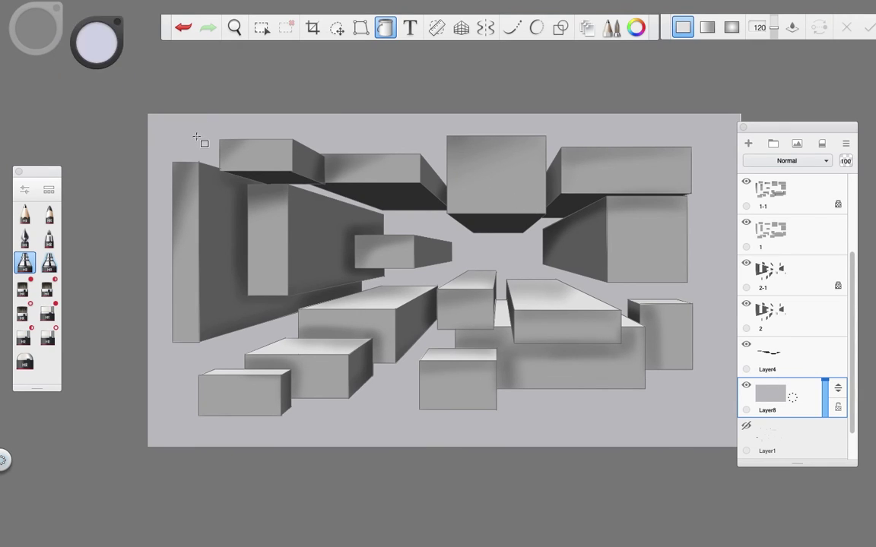
{"action": "left_click", "coordinate": [228, 146]}
{"action": "left_click", "coordinate": [96, 42]}
{"action": "left_click", "coordinate": [97, 75]}
{"action": "left_click", "coordinate": [206, 146]}
Step: Fill the backdrop on Layer8 with a very light neutral grey
{"action": "left_click", "coordinate": [97, 45]}
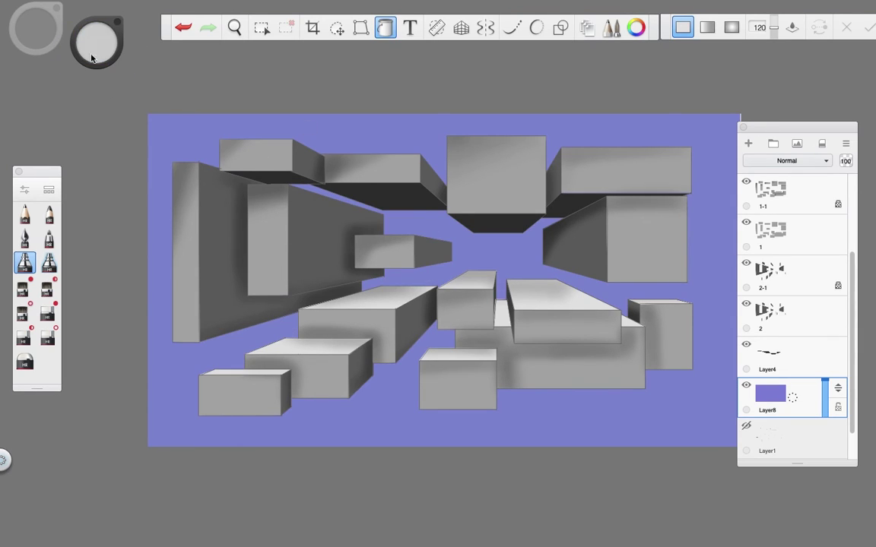
{"action": "left_click", "coordinate": [281, 129]}
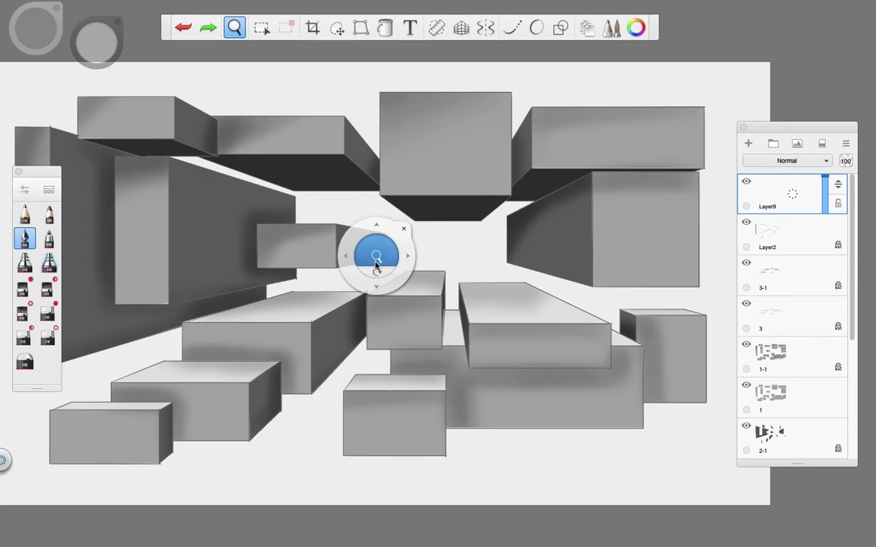
Step: Turn on the one-point perspective guide and draw a white highlight along the small middle box's top front edge on Layer9
{"action": "left_click_drag", "start_coordinate": [377, 262], "coordinate": [346, 281]}
{"action": "left_click", "coordinate": [461, 27]}
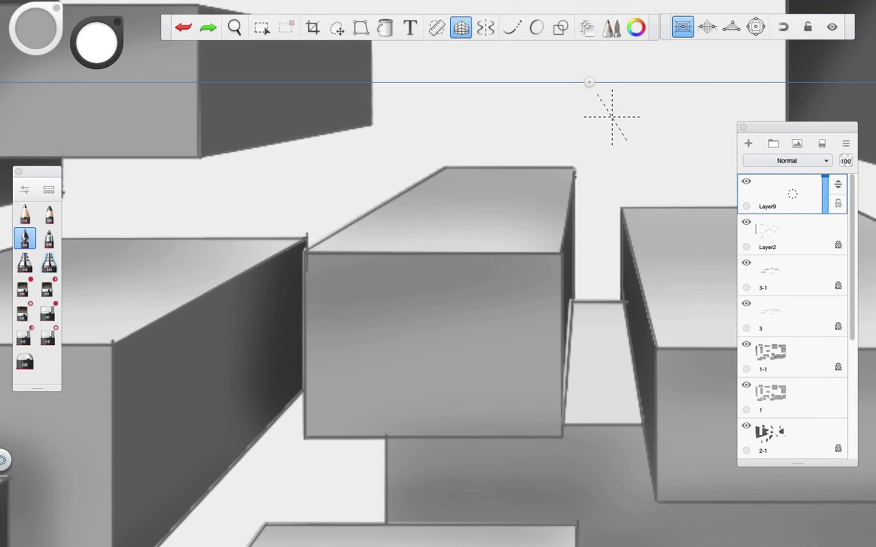
{"action": "left_click_drag", "start_coordinate": [307, 251], "coordinate": [365, 256]}
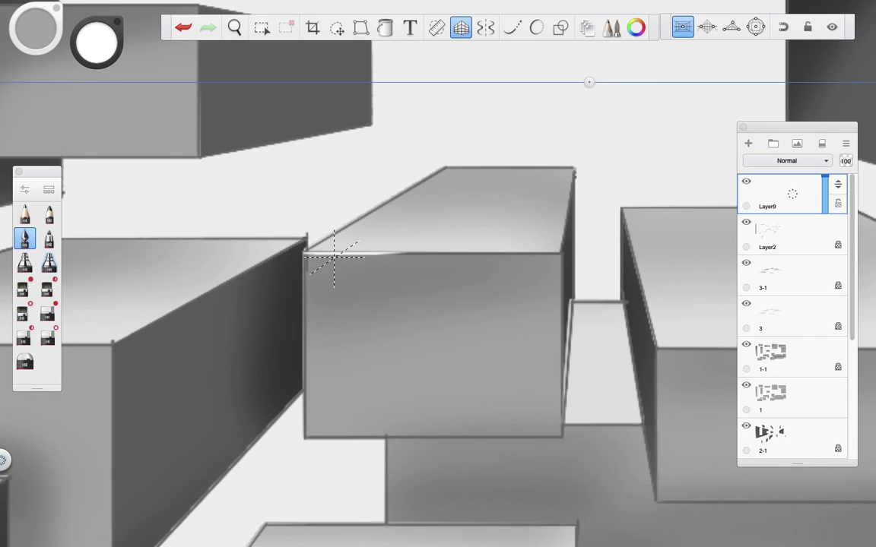
{"action": "left_click_drag", "start_coordinate": [309, 252], "coordinate": [577, 257]}
Step: Draw white highlights along the top front edges of the remaining lower boxes on Layer9, following the one-point perspective guide
{"action": "left_click_drag", "start_coordinate": [543, 229], "coordinate": [297, 172]}
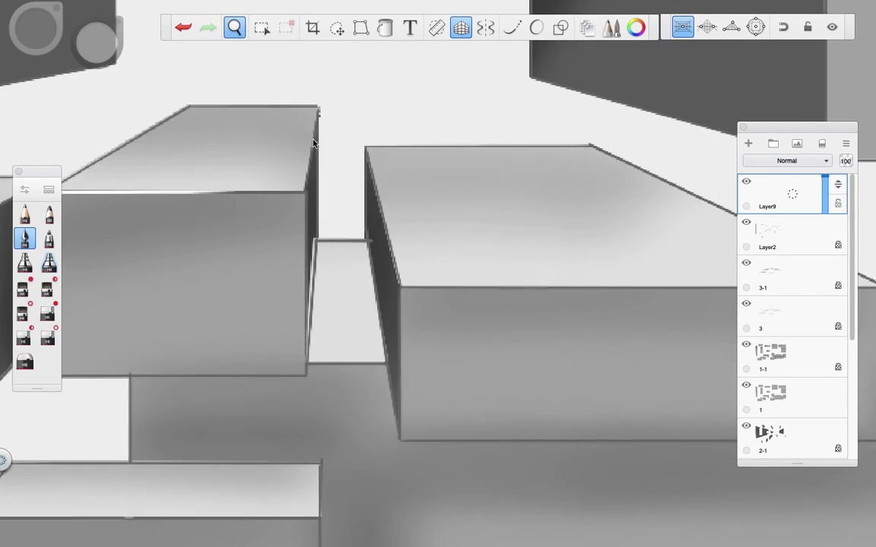
{"action": "left_click_drag", "start_coordinate": [401, 288], "coordinate": [544, 290]}
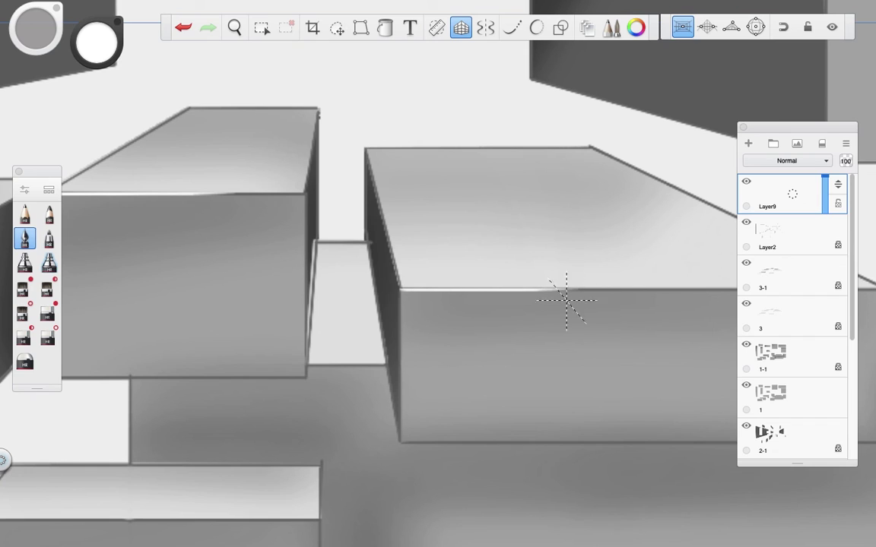
{"action": "mouse_move", "coordinate": [372, 406]}
{"action": "left_mouse_down"}
{"action": "mouse_move", "coordinate": [512, 250]}
{"action": "mouse_move", "coordinate": [266, 400]}
{"action": "mouse_move", "coordinate": [369, 189]}
{"action": "mouse_move", "coordinate": [342, 228]}
{"action": "mouse_move", "coordinate": [304, 319]}
{"action": "mouse_move", "coordinate": [270, 357]}
{"action": "left_mouse_up"}
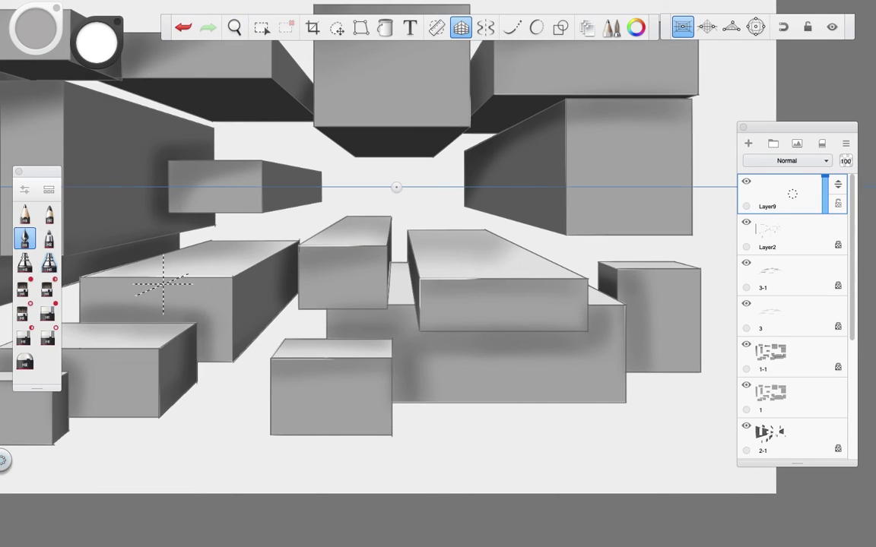
{"action": "left_click_drag", "start_coordinate": [228, 285], "coordinate": [469, 289]}
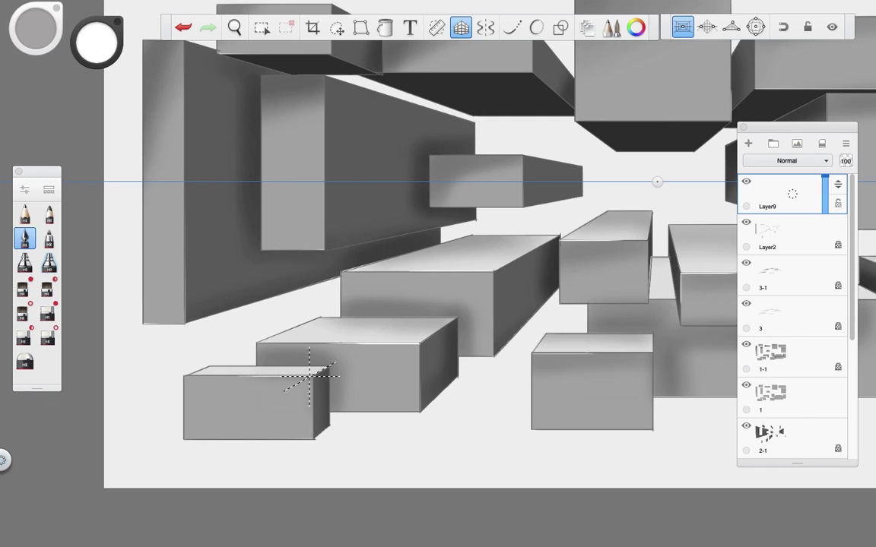
Step: Hide the perspective guide, brush palette and layer editor, and move the main toolbar clear of the canvas to present the whole drawing
{"action": "mouse_move", "coordinate": [465, 251]}
{"action": "left_mouse_down"}
{"action": "mouse_move", "coordinate": [490, 335]}
{"action": "mouse_move", "coordinate": [380, 315]}
{"action": "left_mouse_up"}
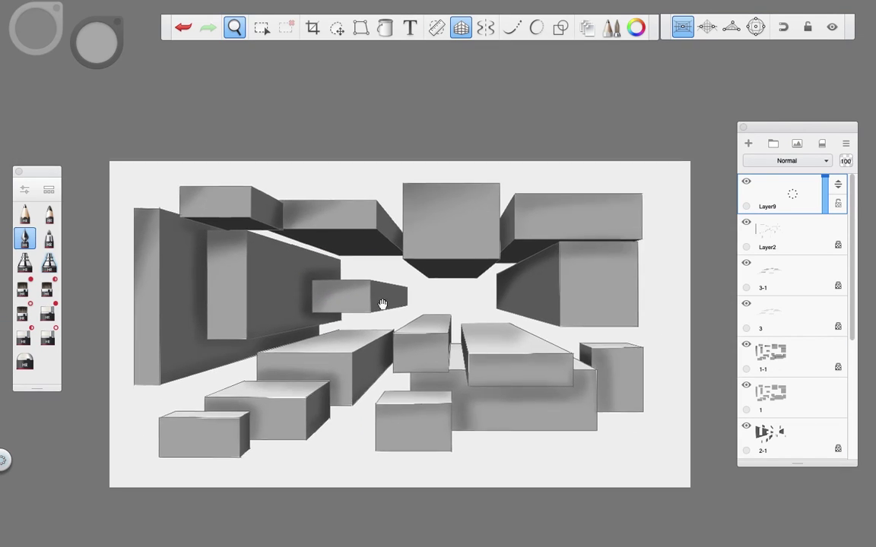
{"action": "left_click_drag", "start_coordinate": [361, 277], "coordinate": [80, 218]}
{"action": "left_click", "coordinate": [19, 172]}
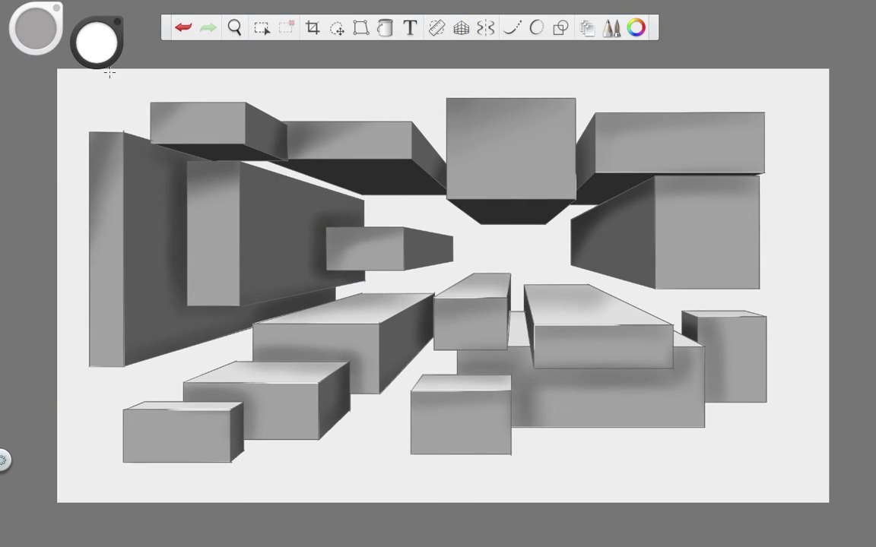
{"action": "key", "text": "space"}
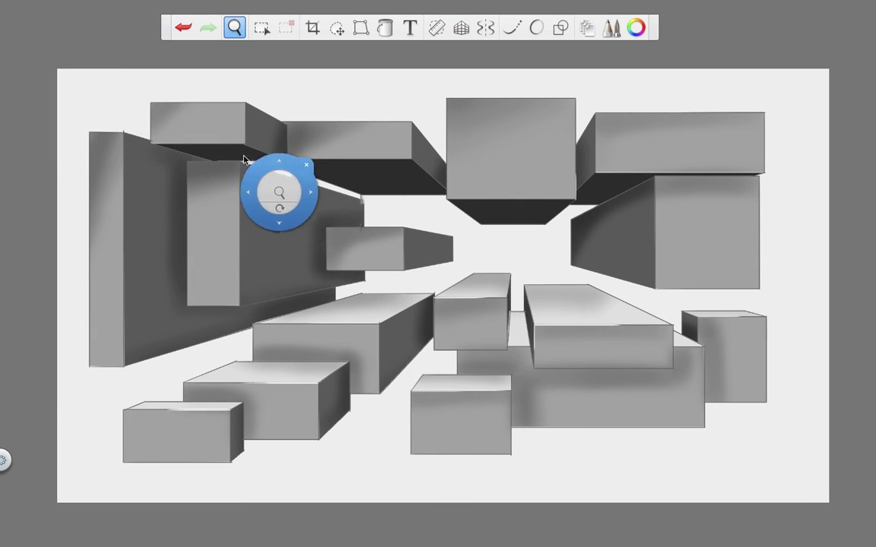
{"action": "left_click_drag", "start_coordinate": [158, 13], "coordinate": [200, 2]}
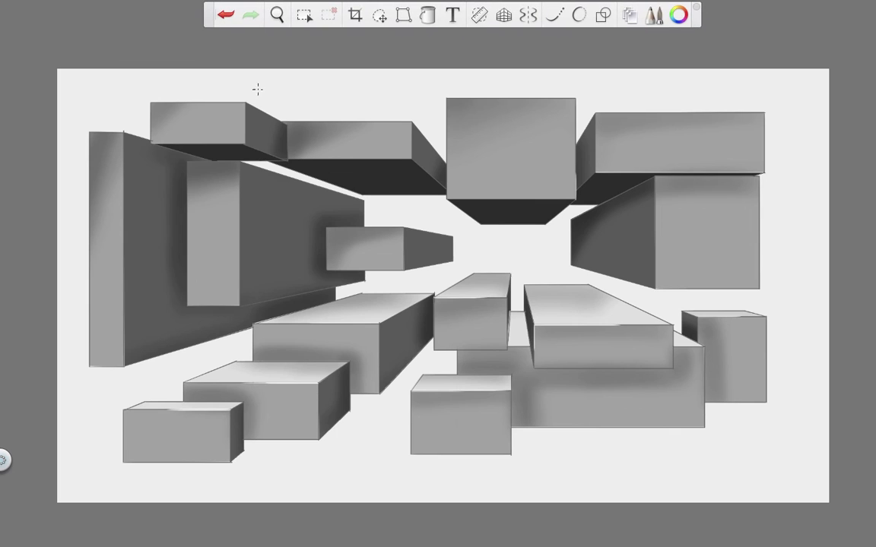
{"action": "left_click_drag", "start_coordinate": [289, 179], "coordinate": [271, 259]}
{"action": "scroll", "coordinate": [271, 260], "scroll_direction": "up", "scroll_amount": 2}
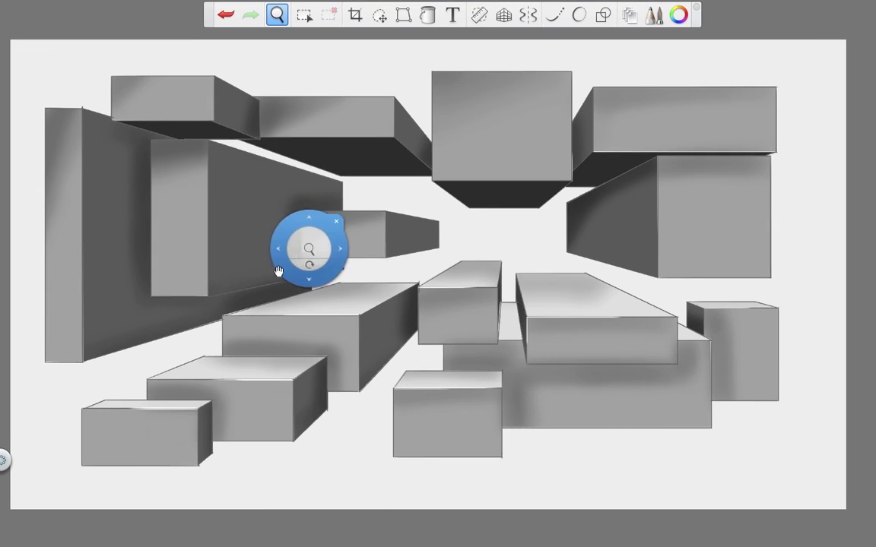
{"action": "key", "text": "space"}
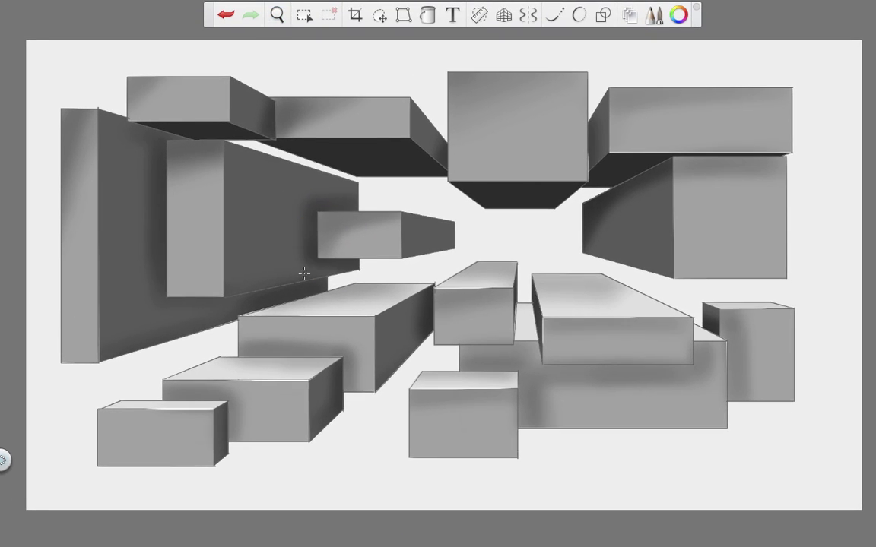